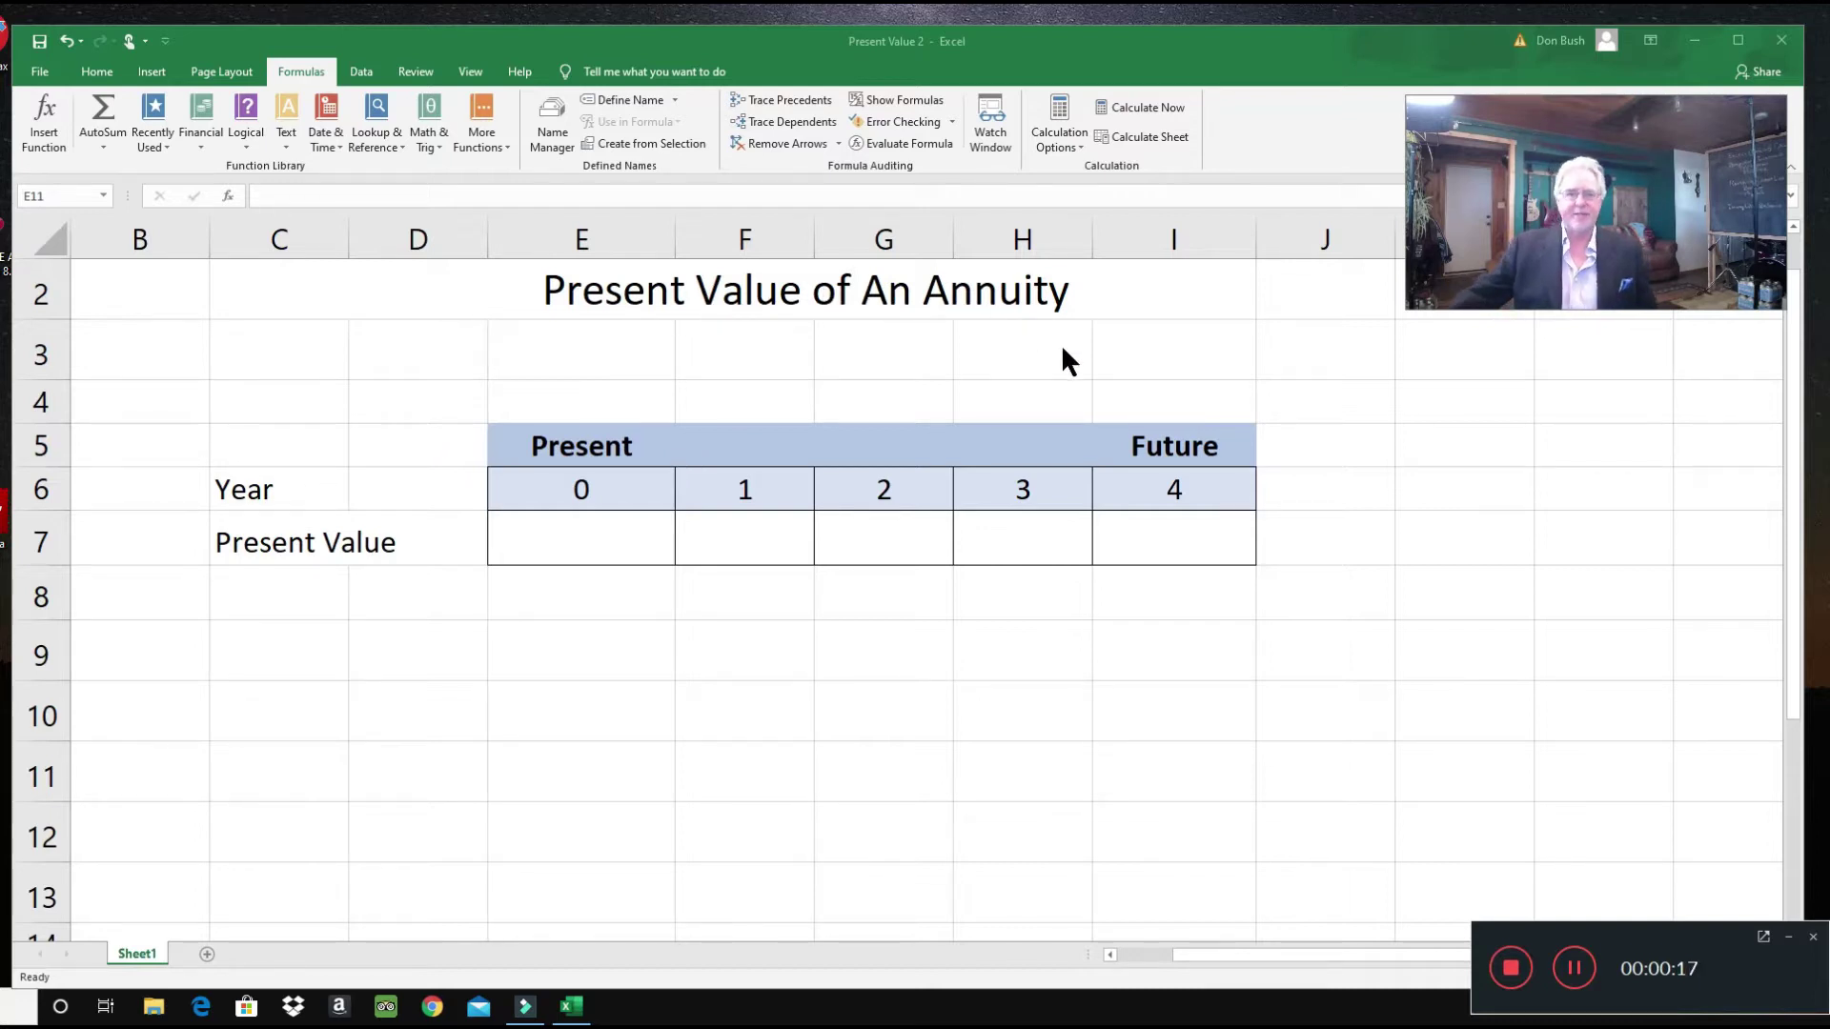
Step: Enter a payment of 1000 for each of years 1 to 4 in the Present Value row (F7:I7)
left_click(736, 542)
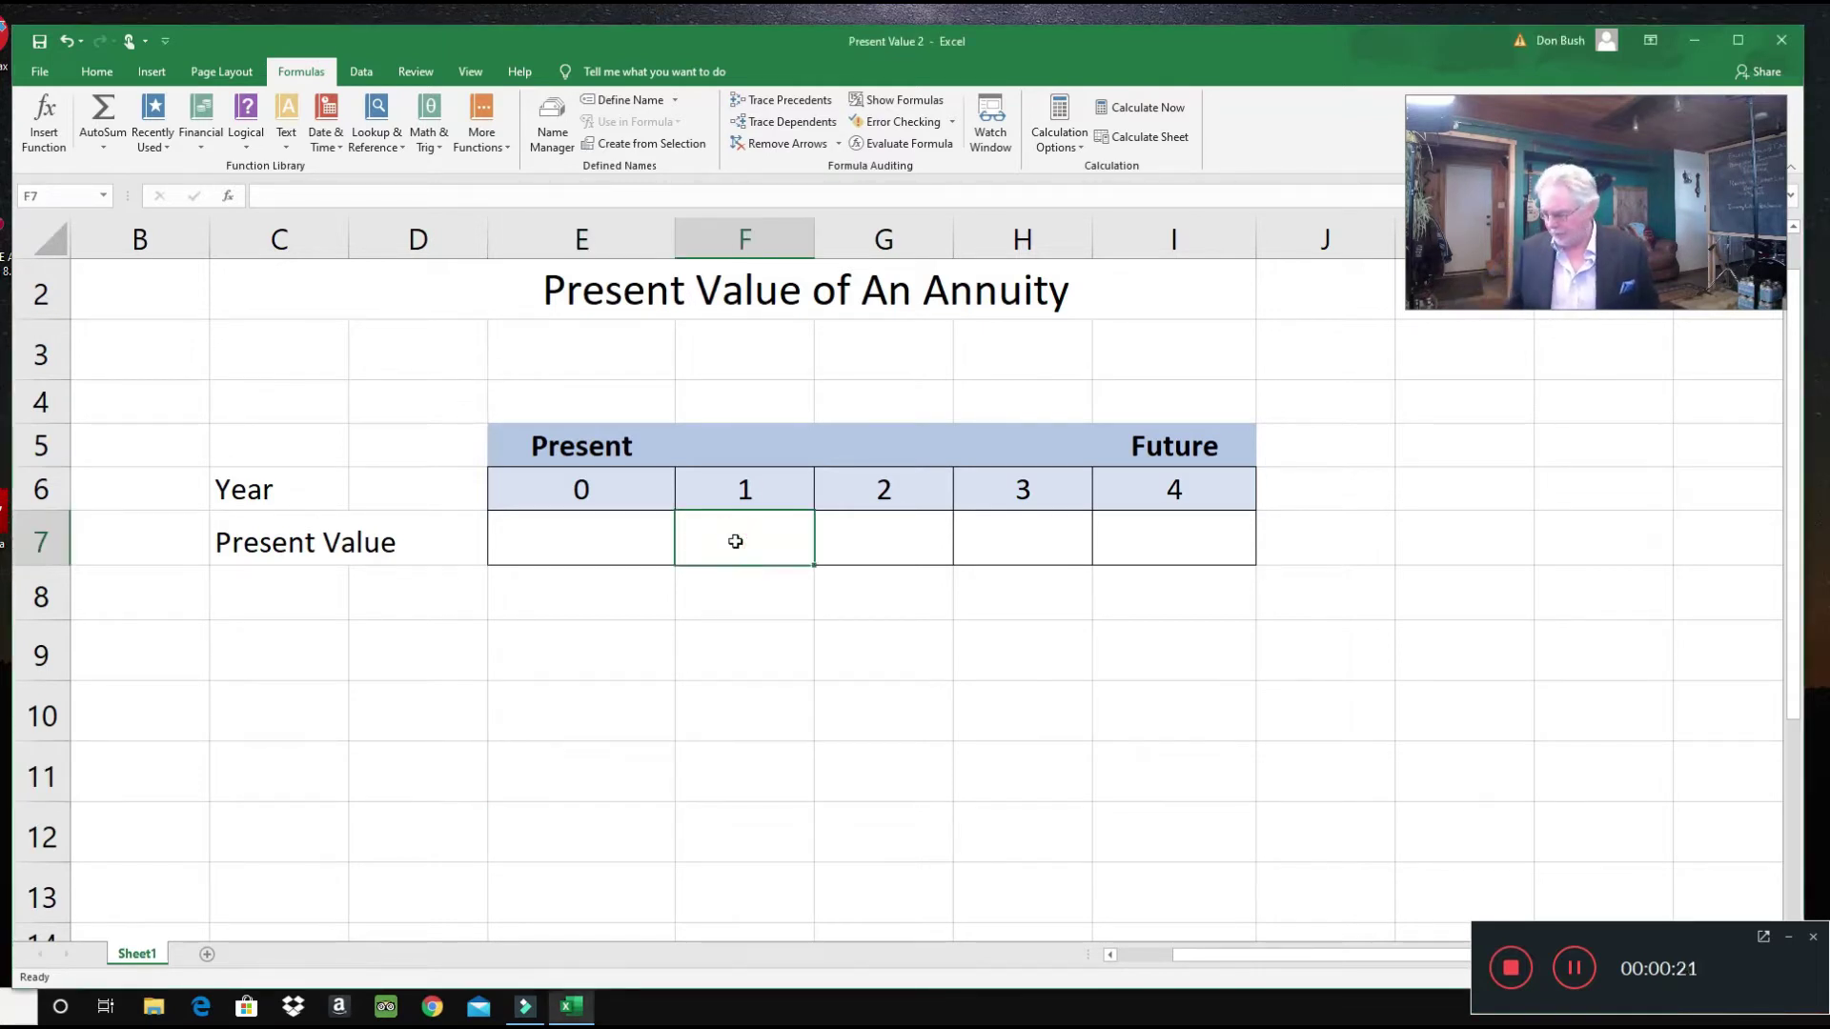
type("1,0")
type("00")
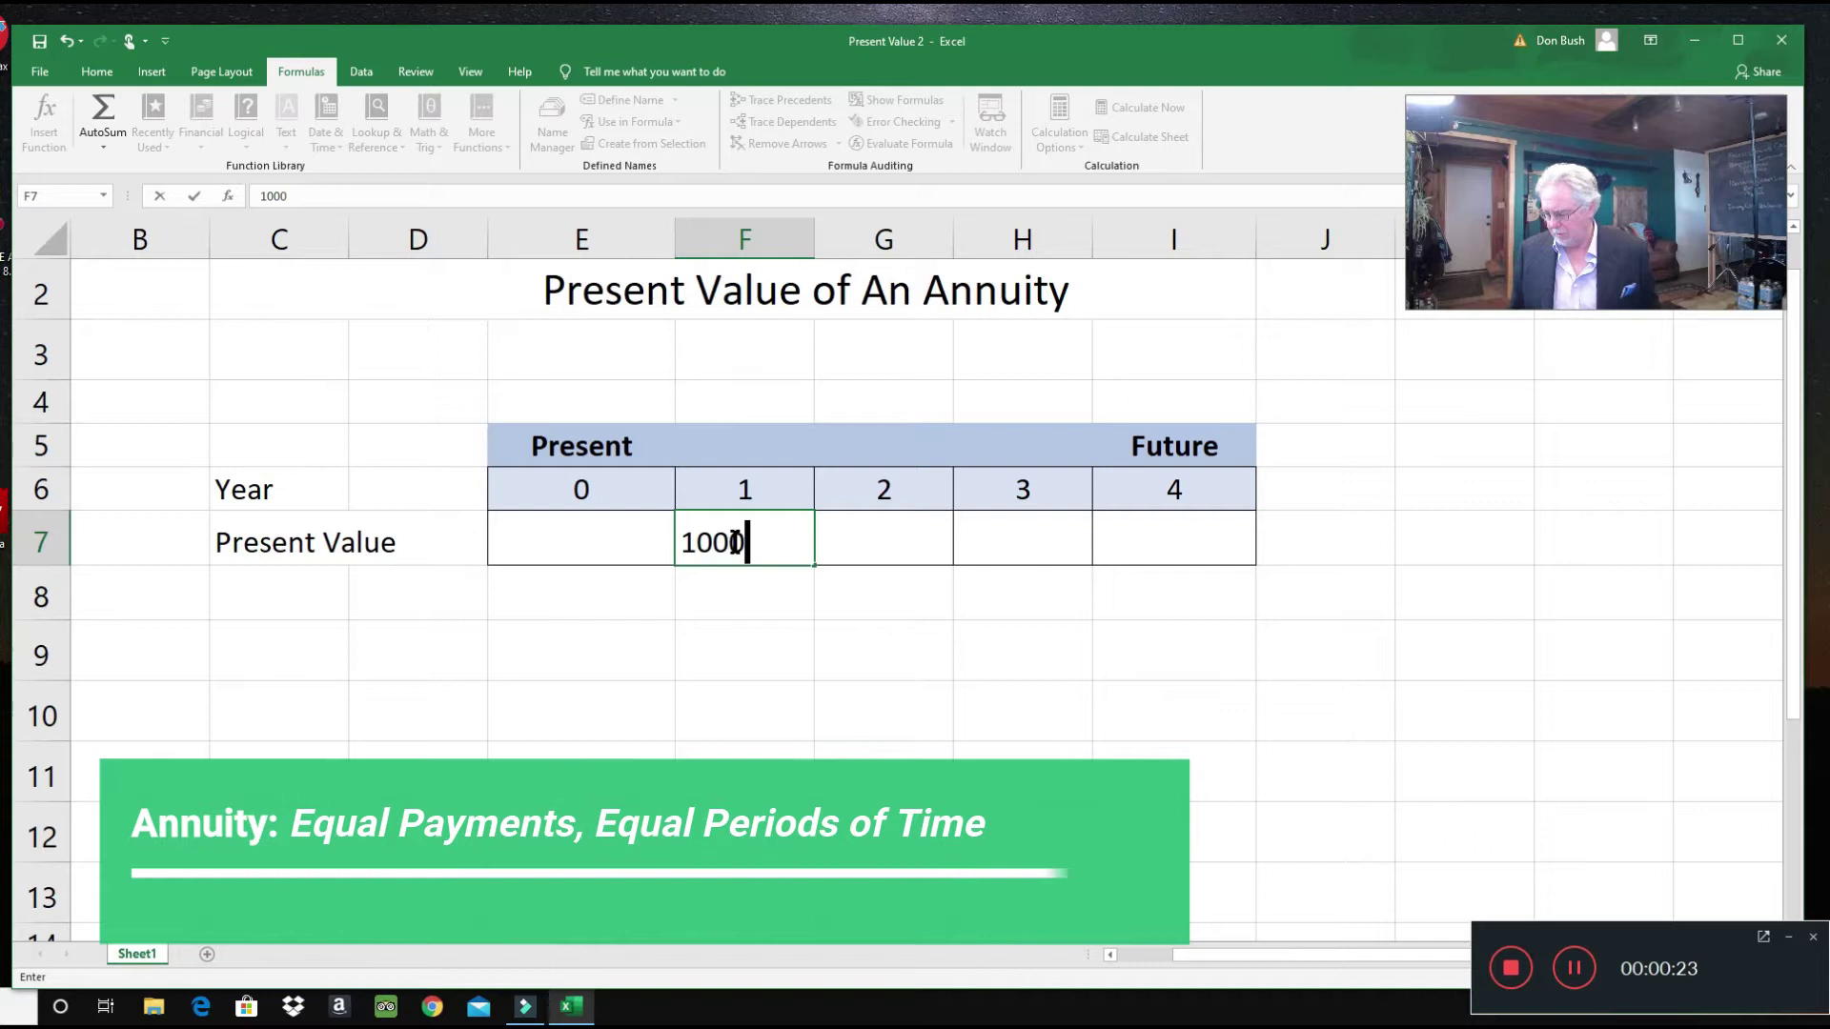
key("Tab")
type("1,000")
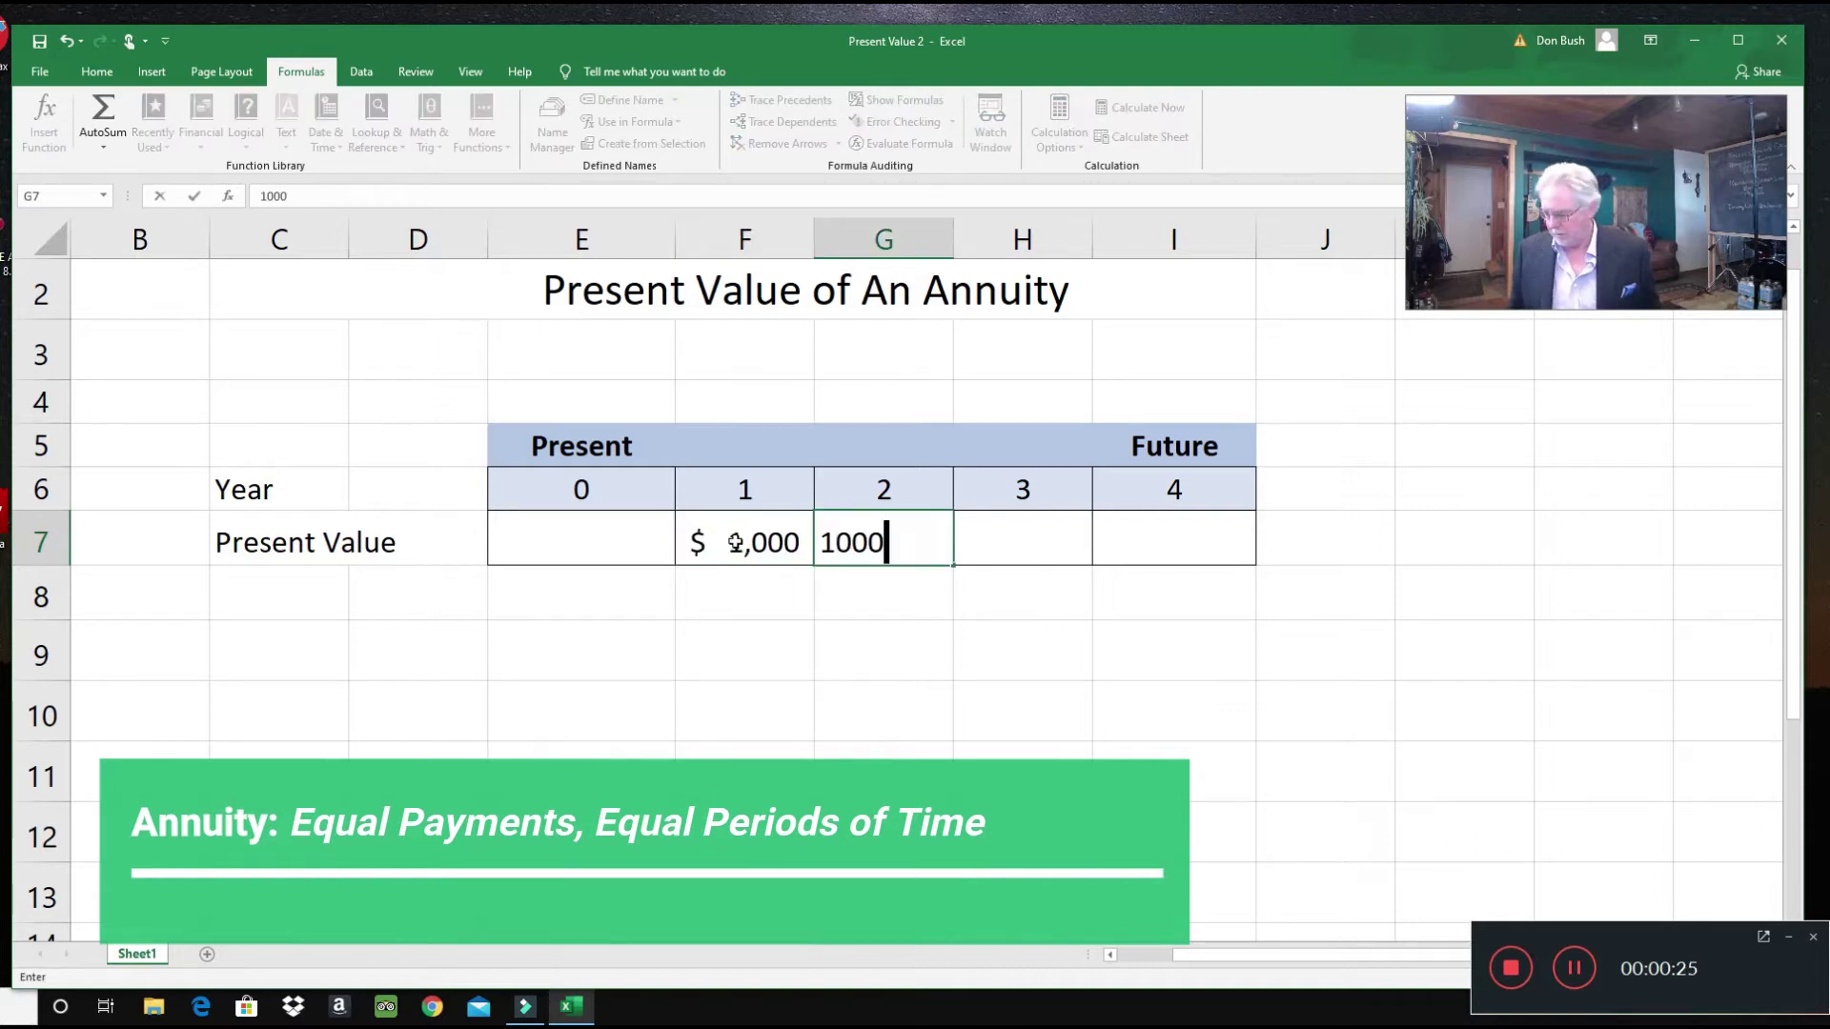
key("Tab")
type("1000")
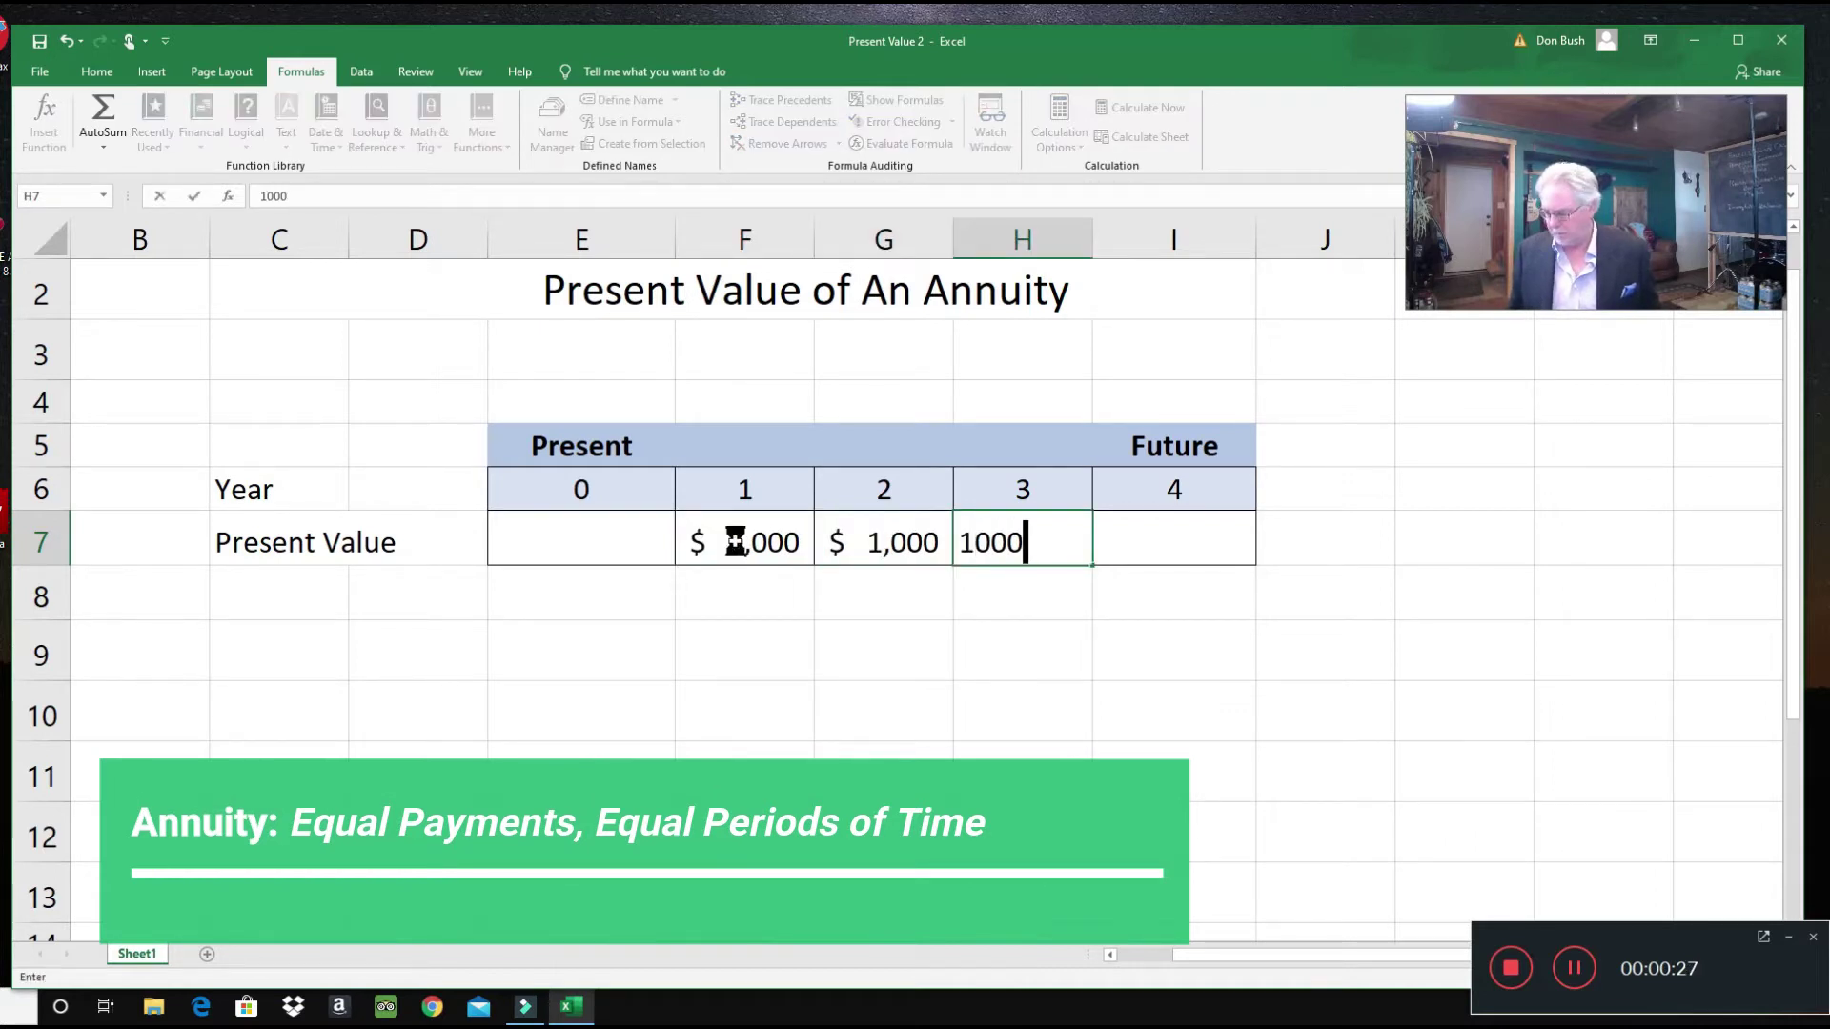
key("Tab")
type("1000")
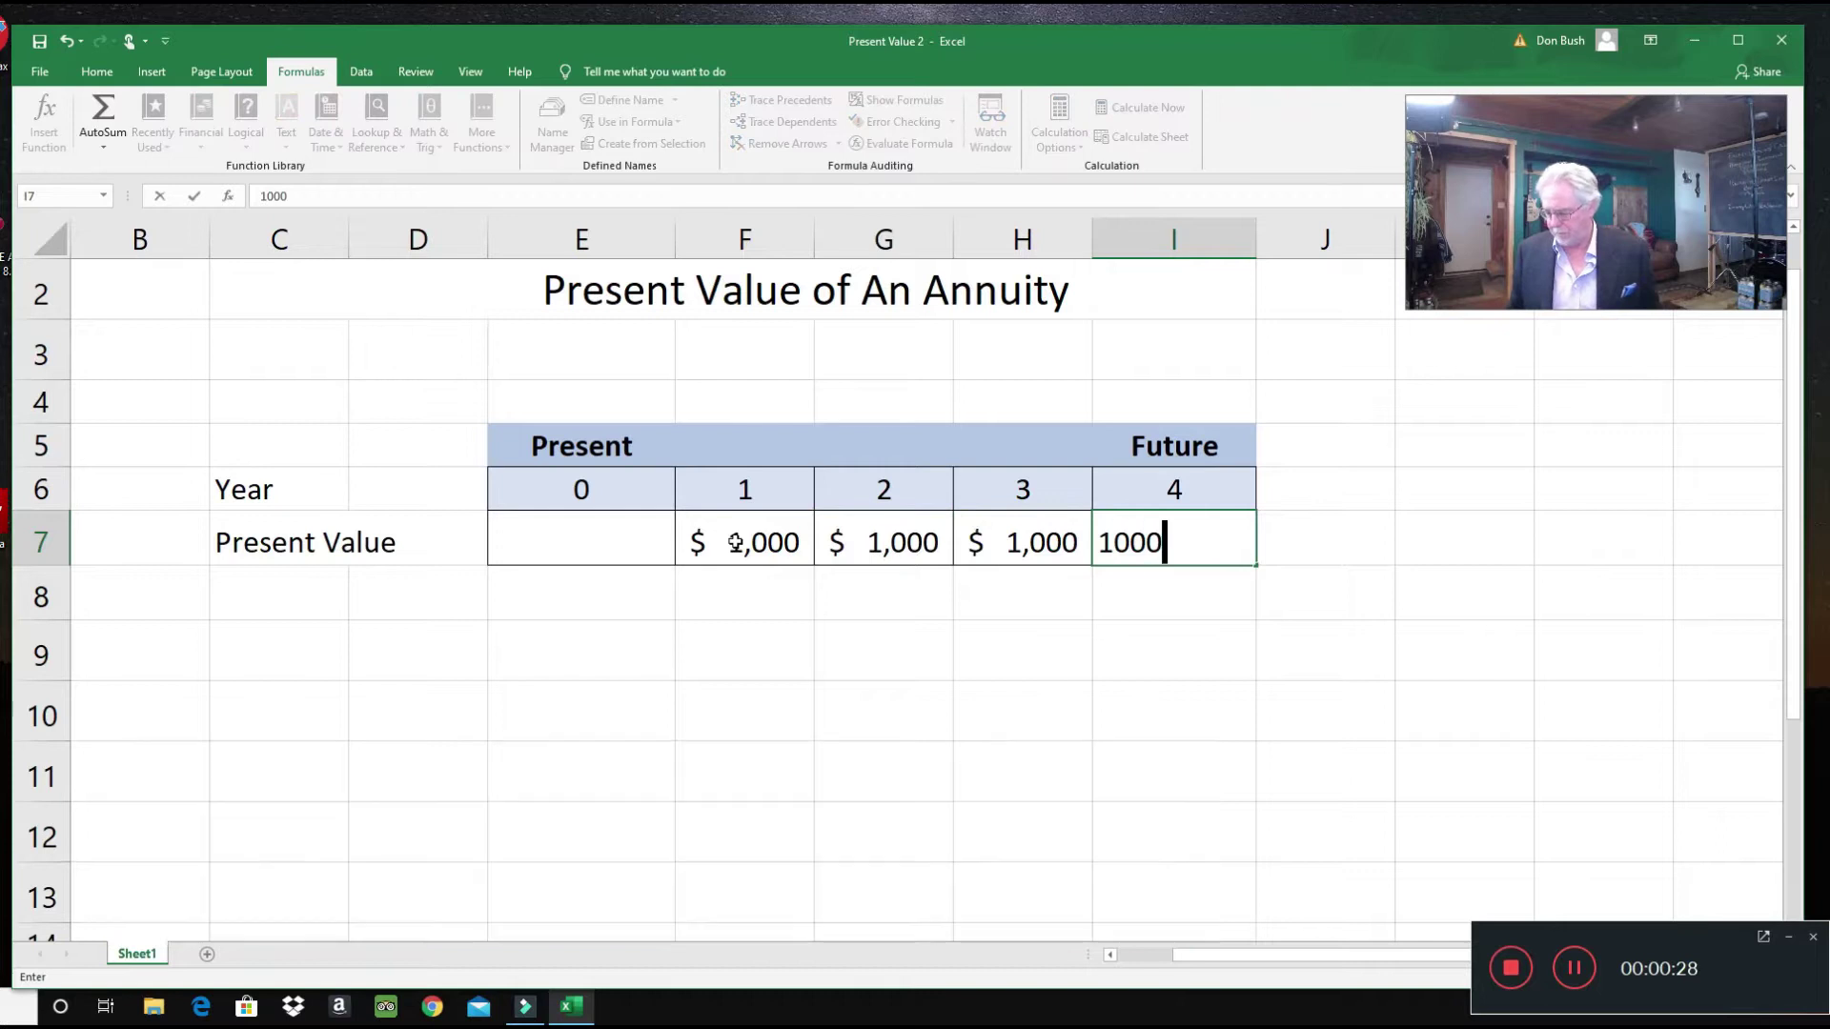
key("Tab")
key("Left")
key("Left")
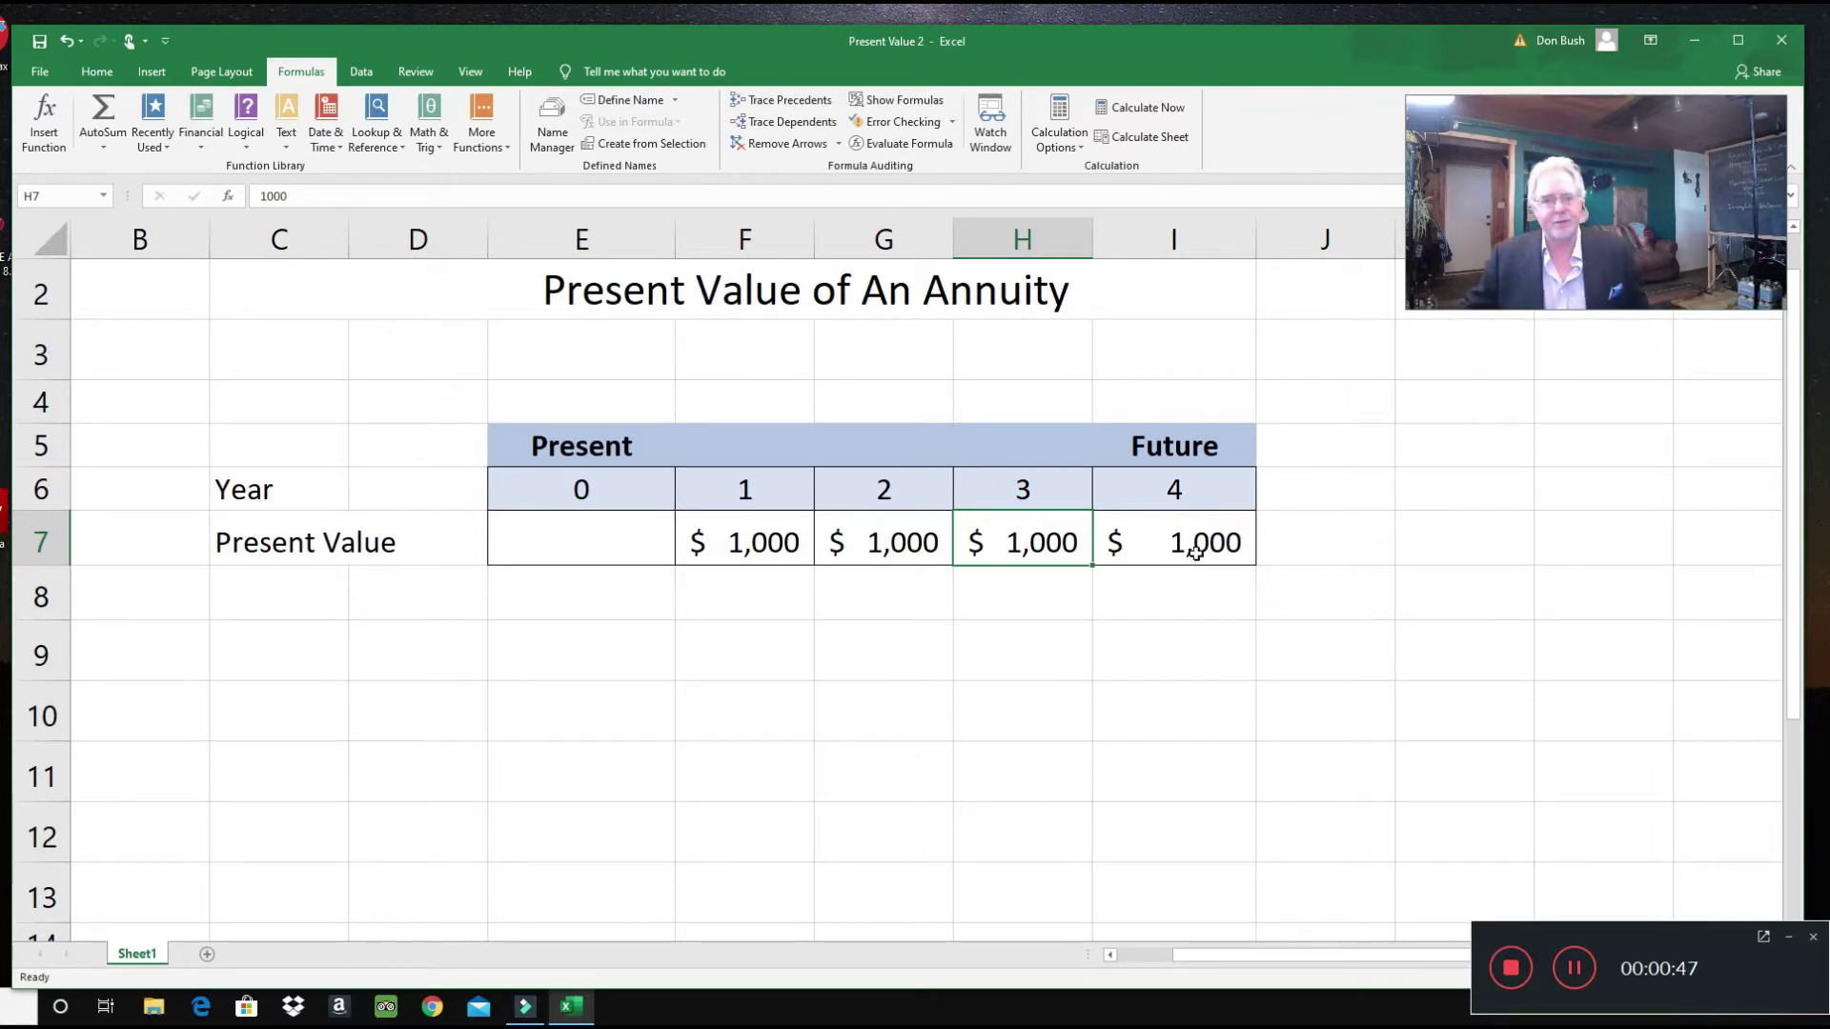
left_click(1165, 596)
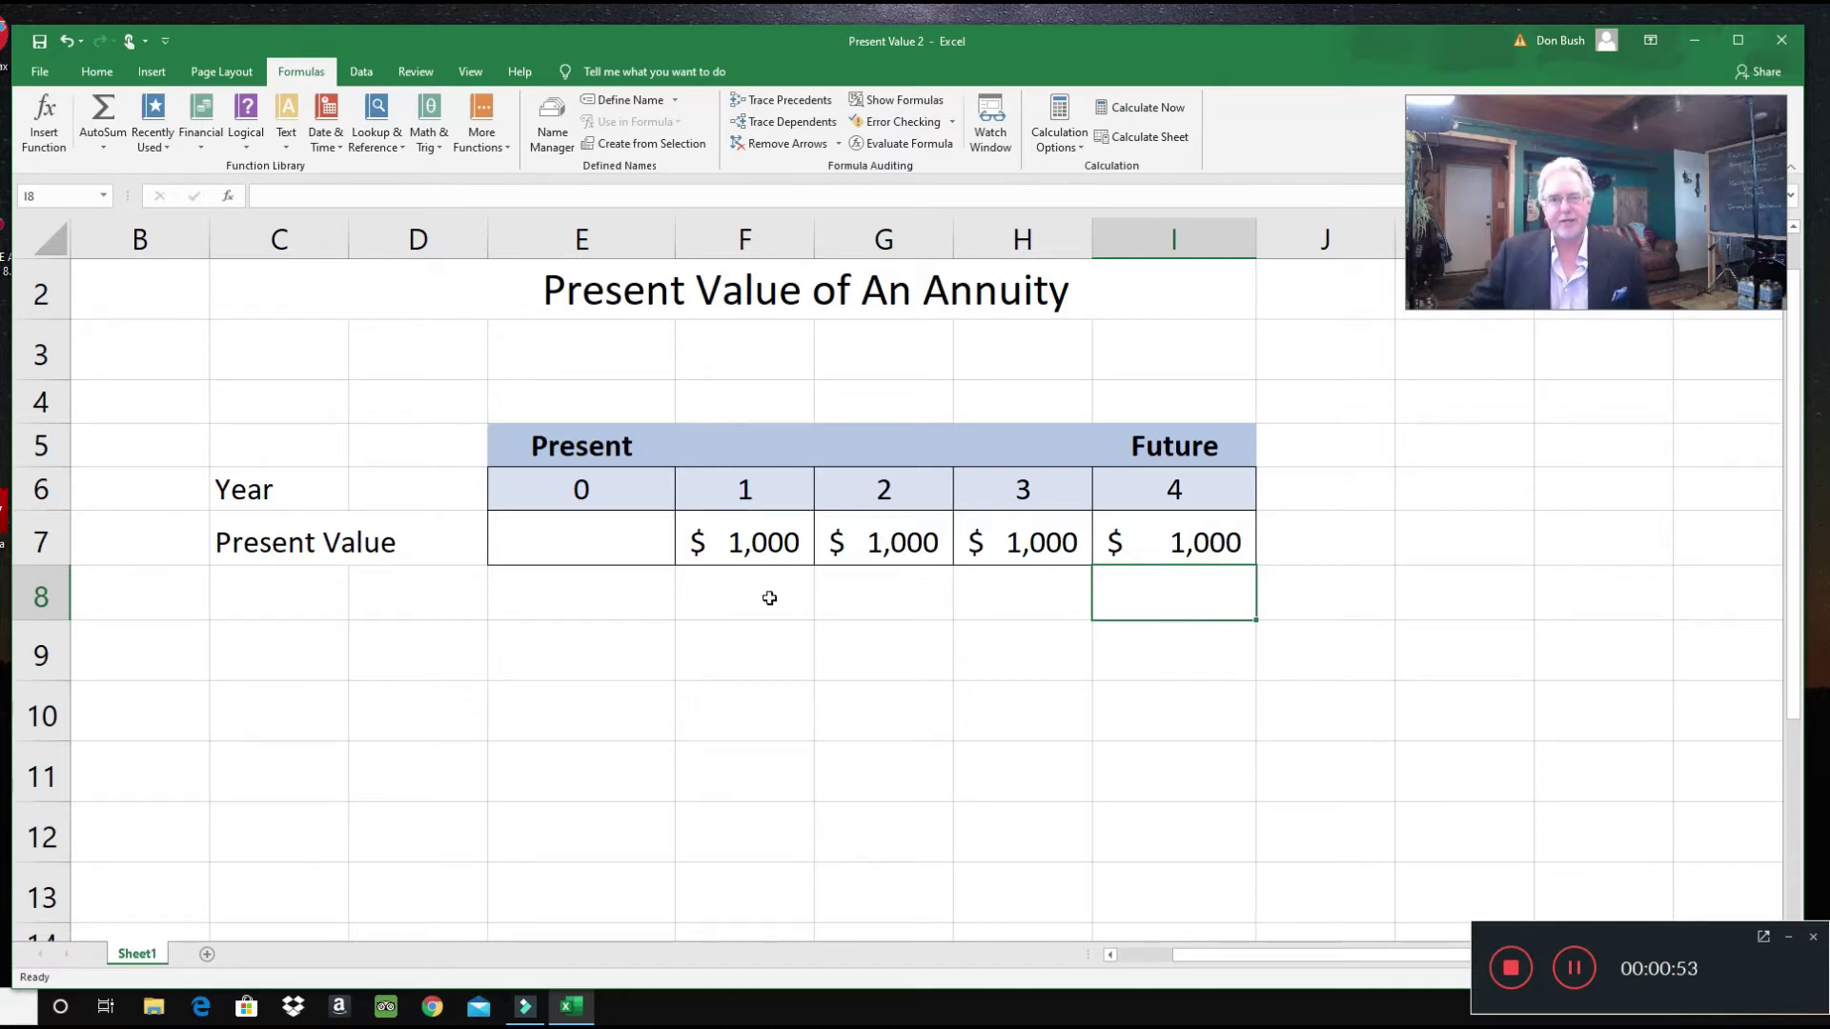
Step: Clear the payments for years 1 to 3 in F7:H7, followed by the year 4 payment in I7
left_click_drag(742, 540, 1010, 540)
key("Delete")
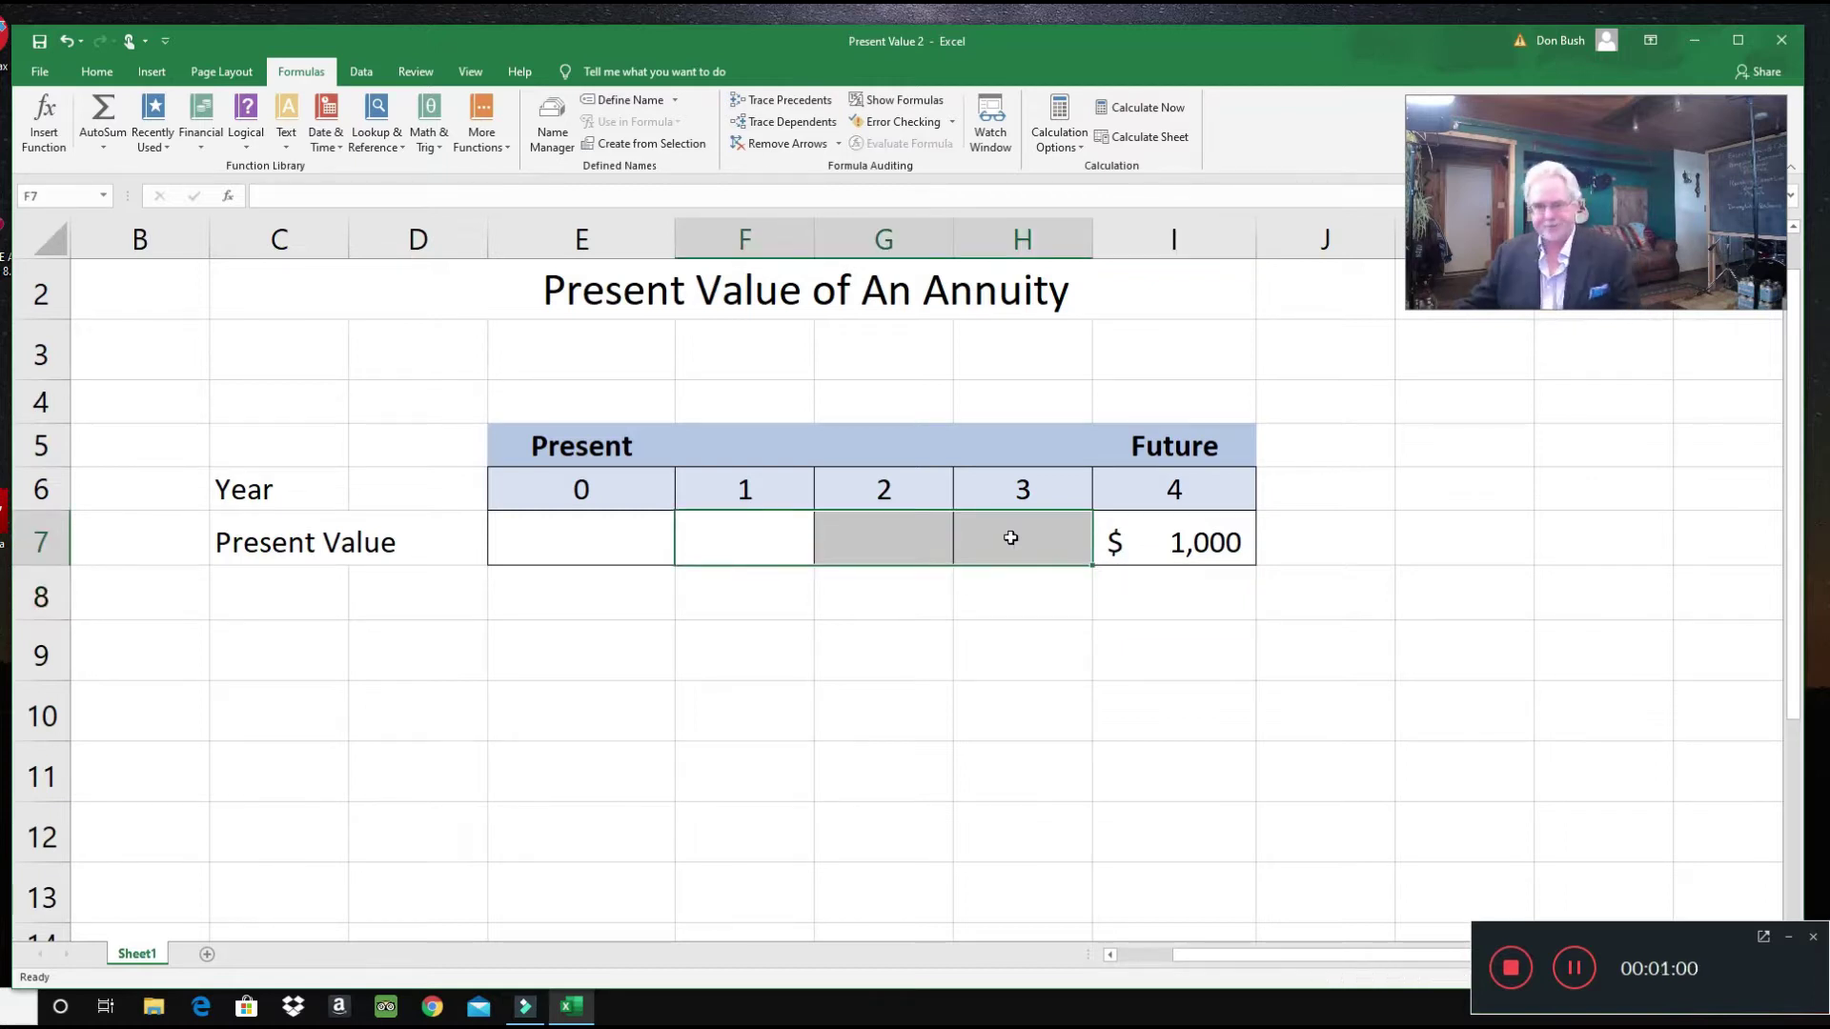
left_click(1111, 670)
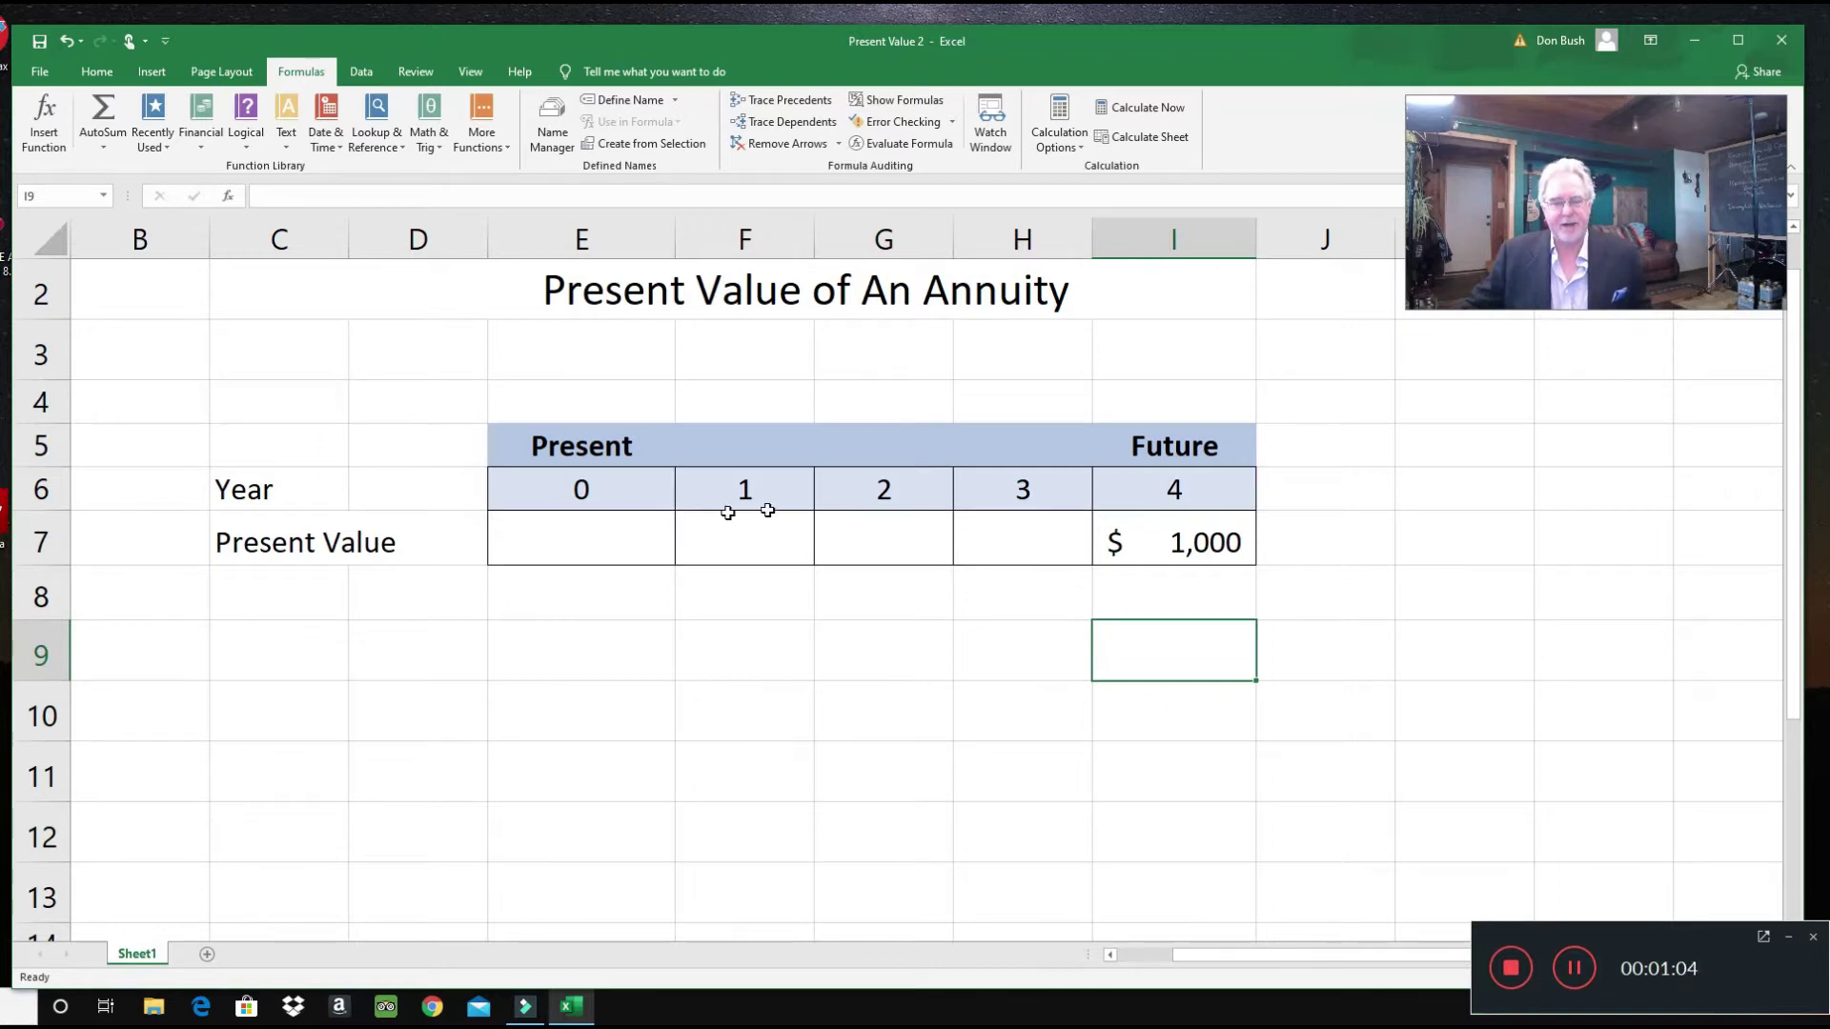
left_click(1191, 542)
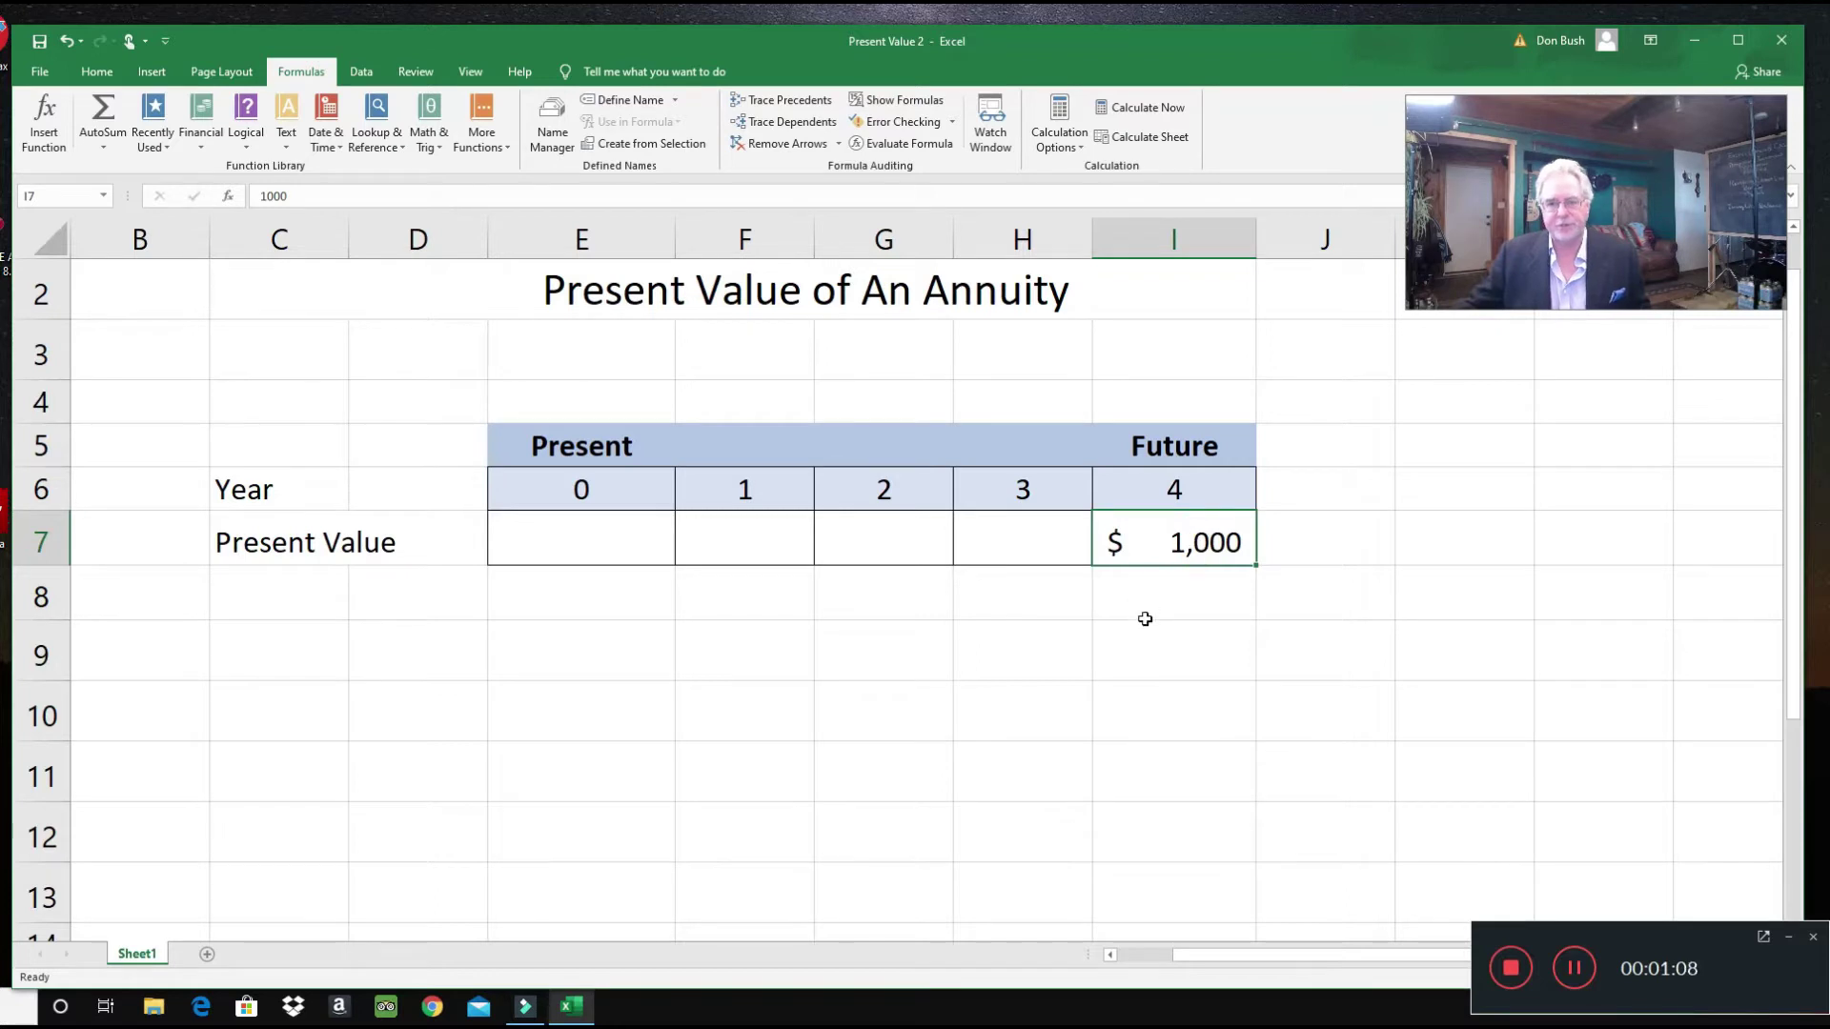
key("Delete")
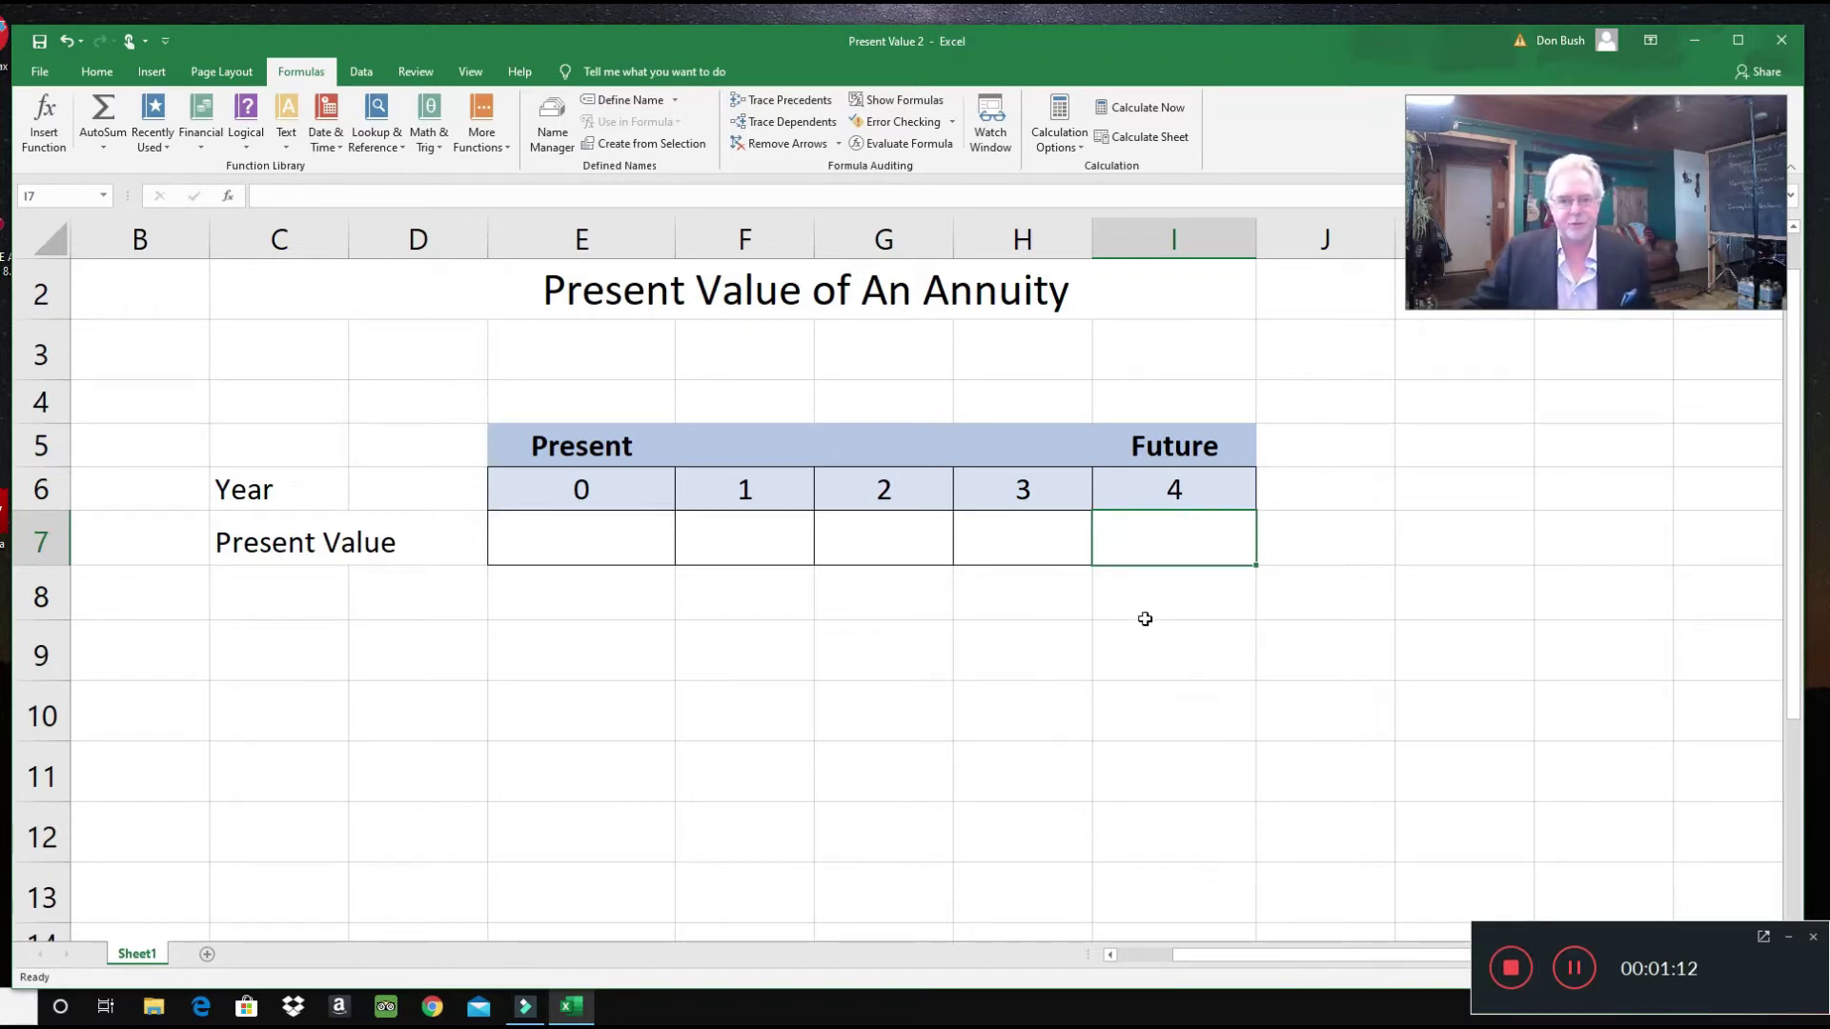
Step: Enter 1000 as the year 2 payment in G7 and 0 as the year 1 payment in F7
left_click(918, 538)
type("1000")
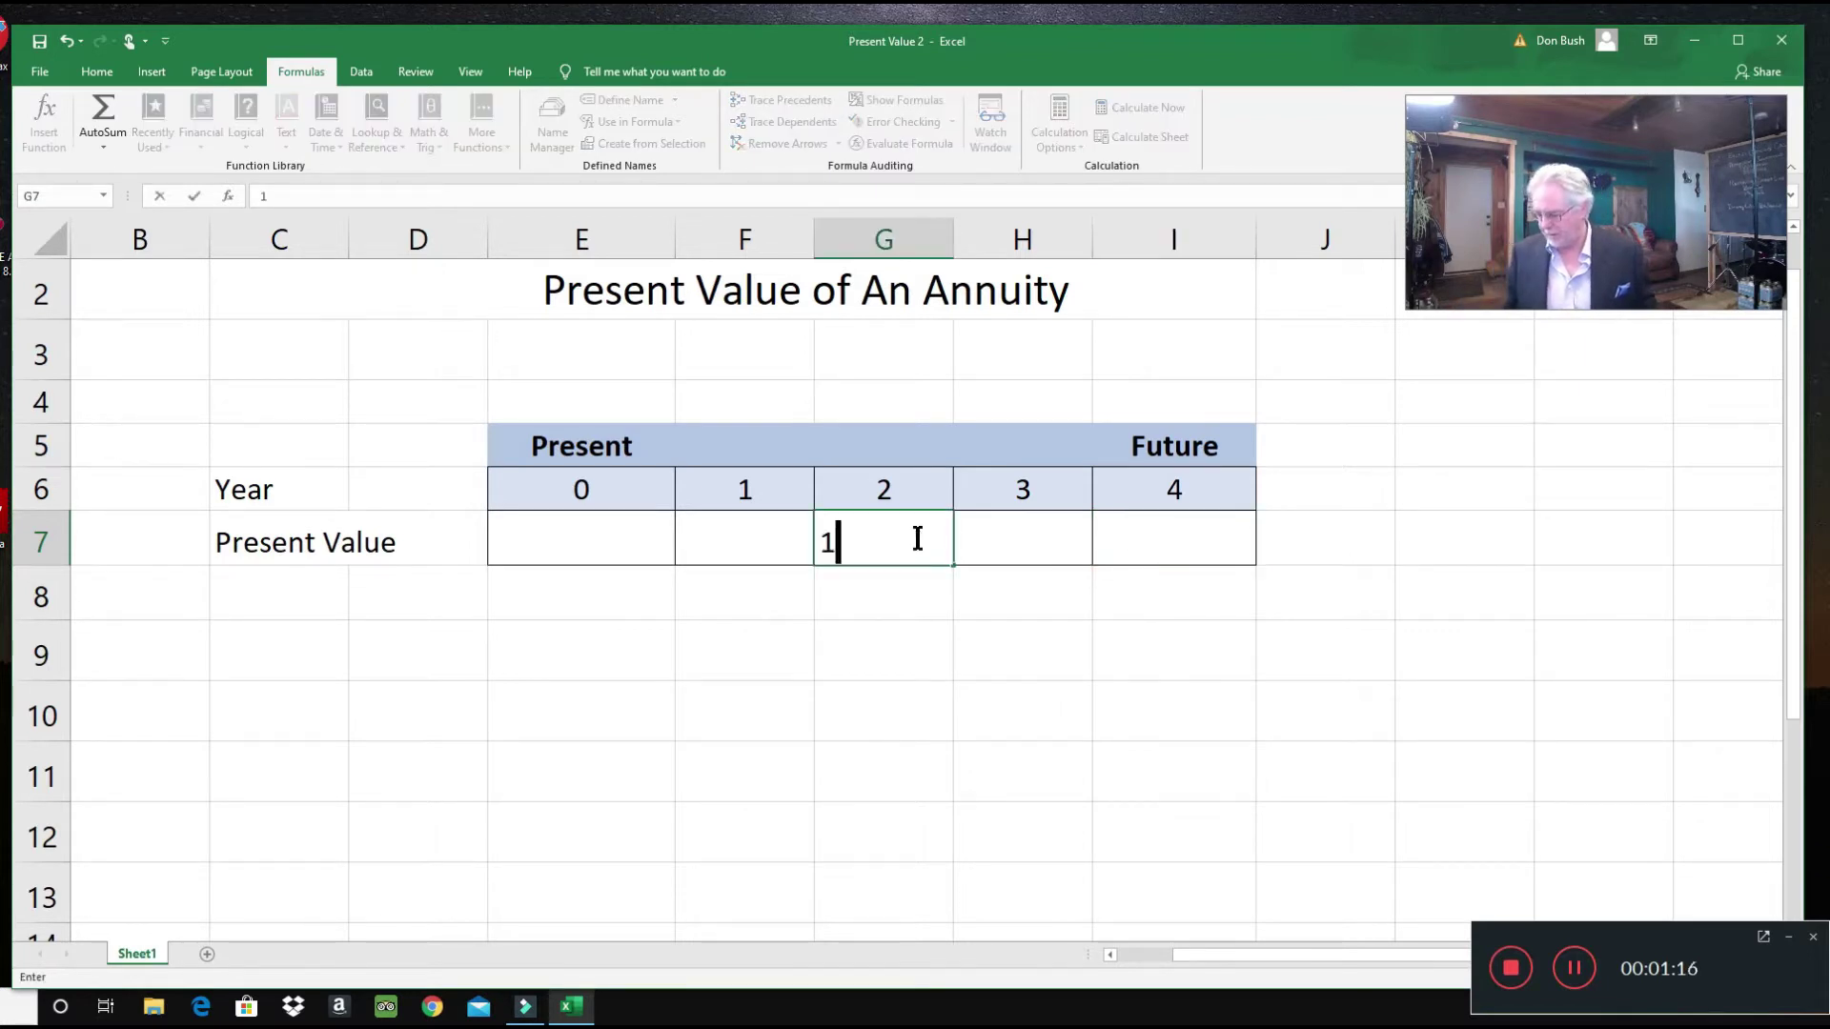
key("Return")
left_click(918, 538)
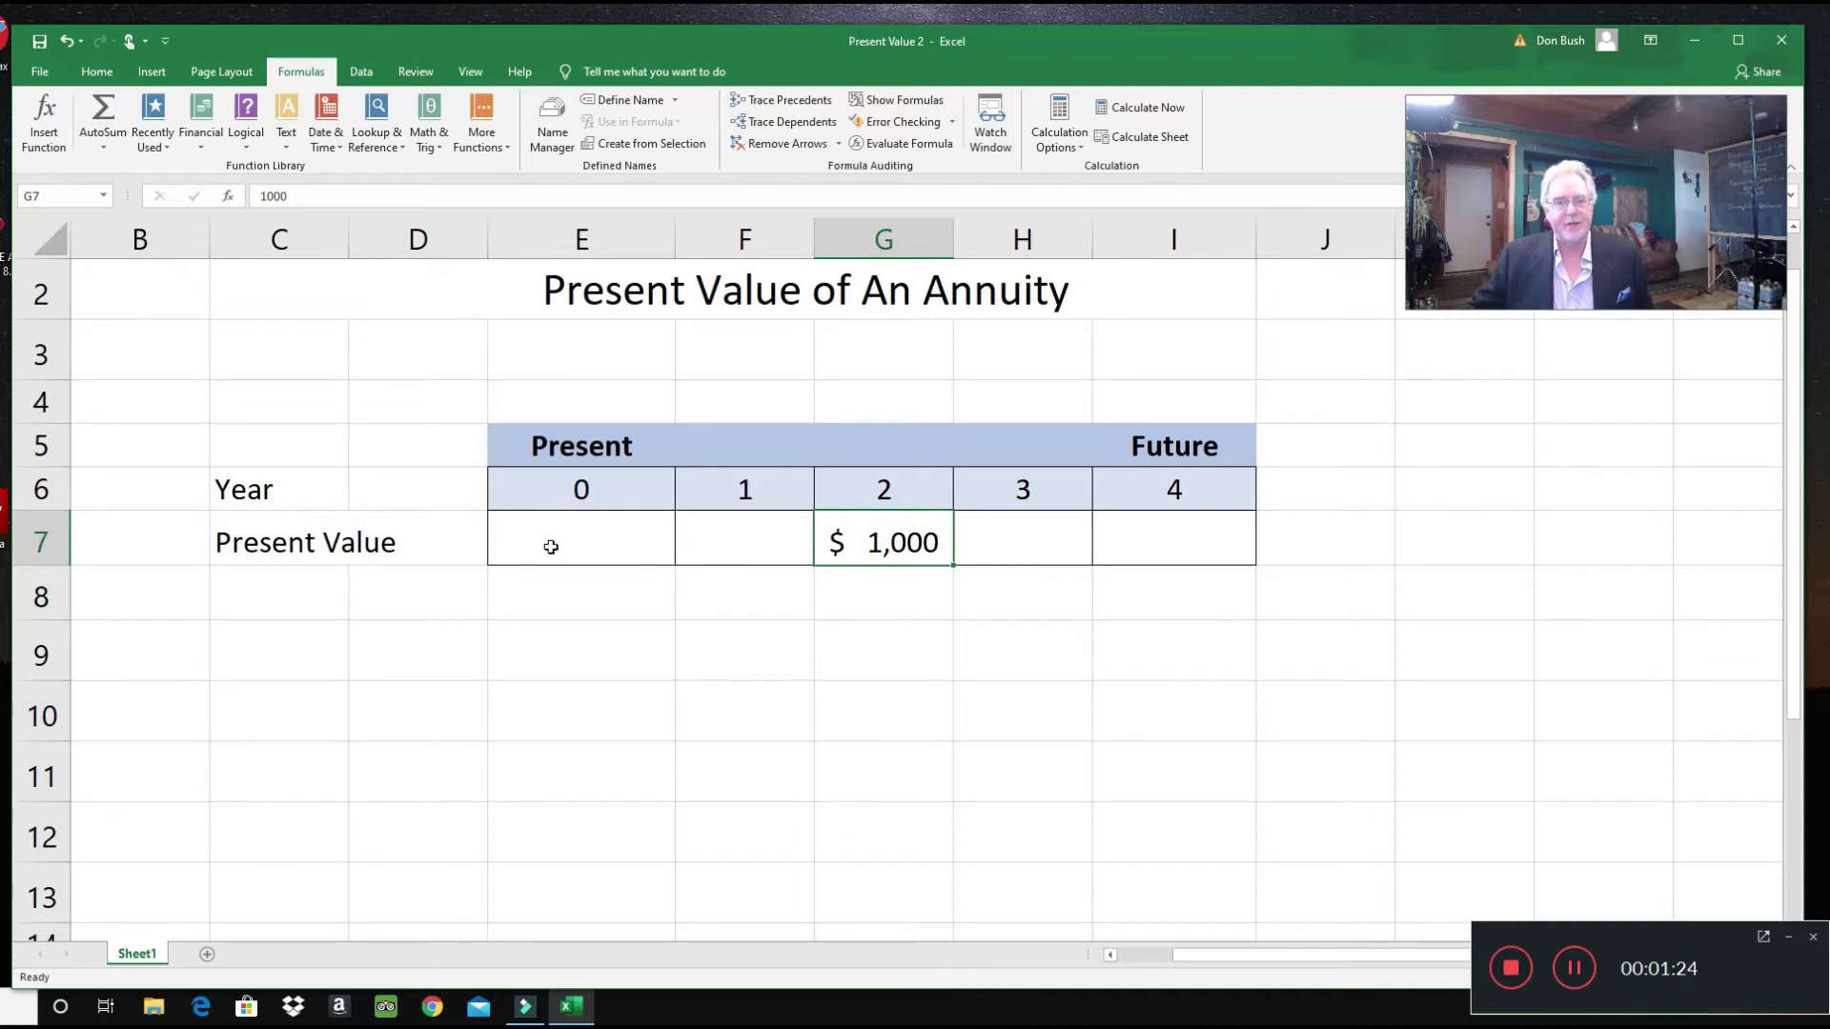
left_click(768, 549)
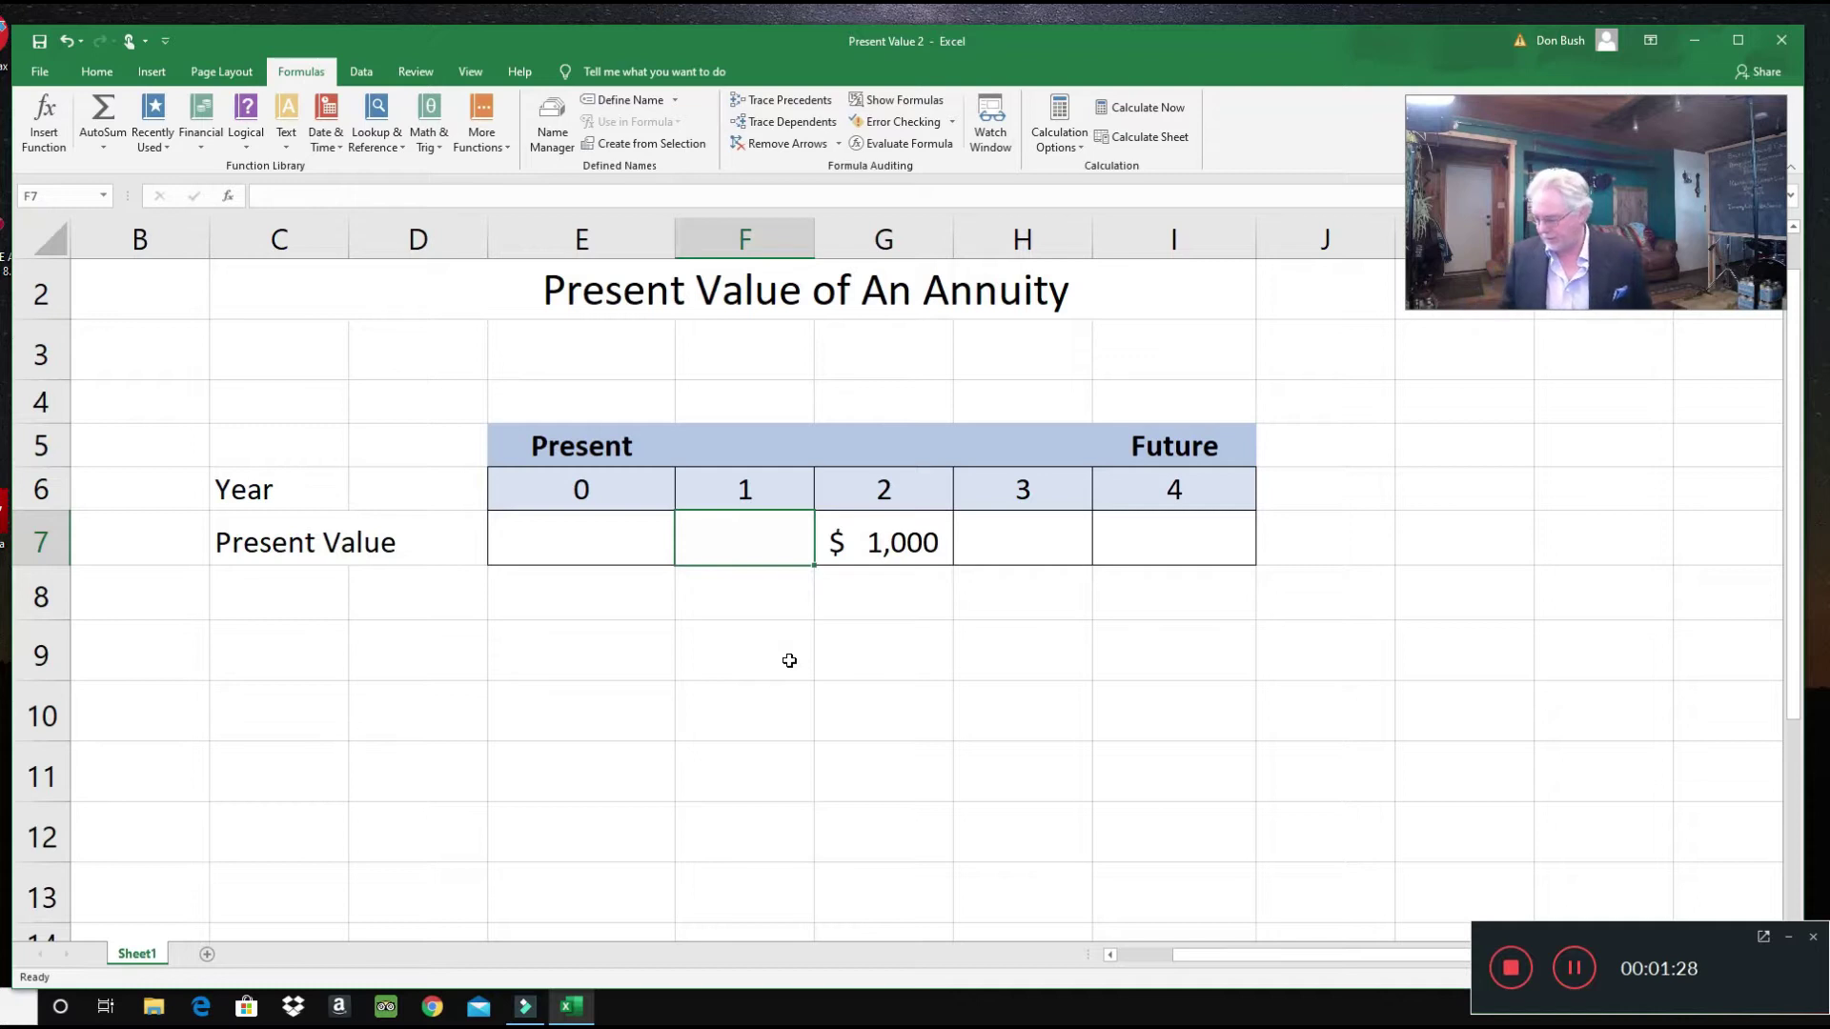
type("0")
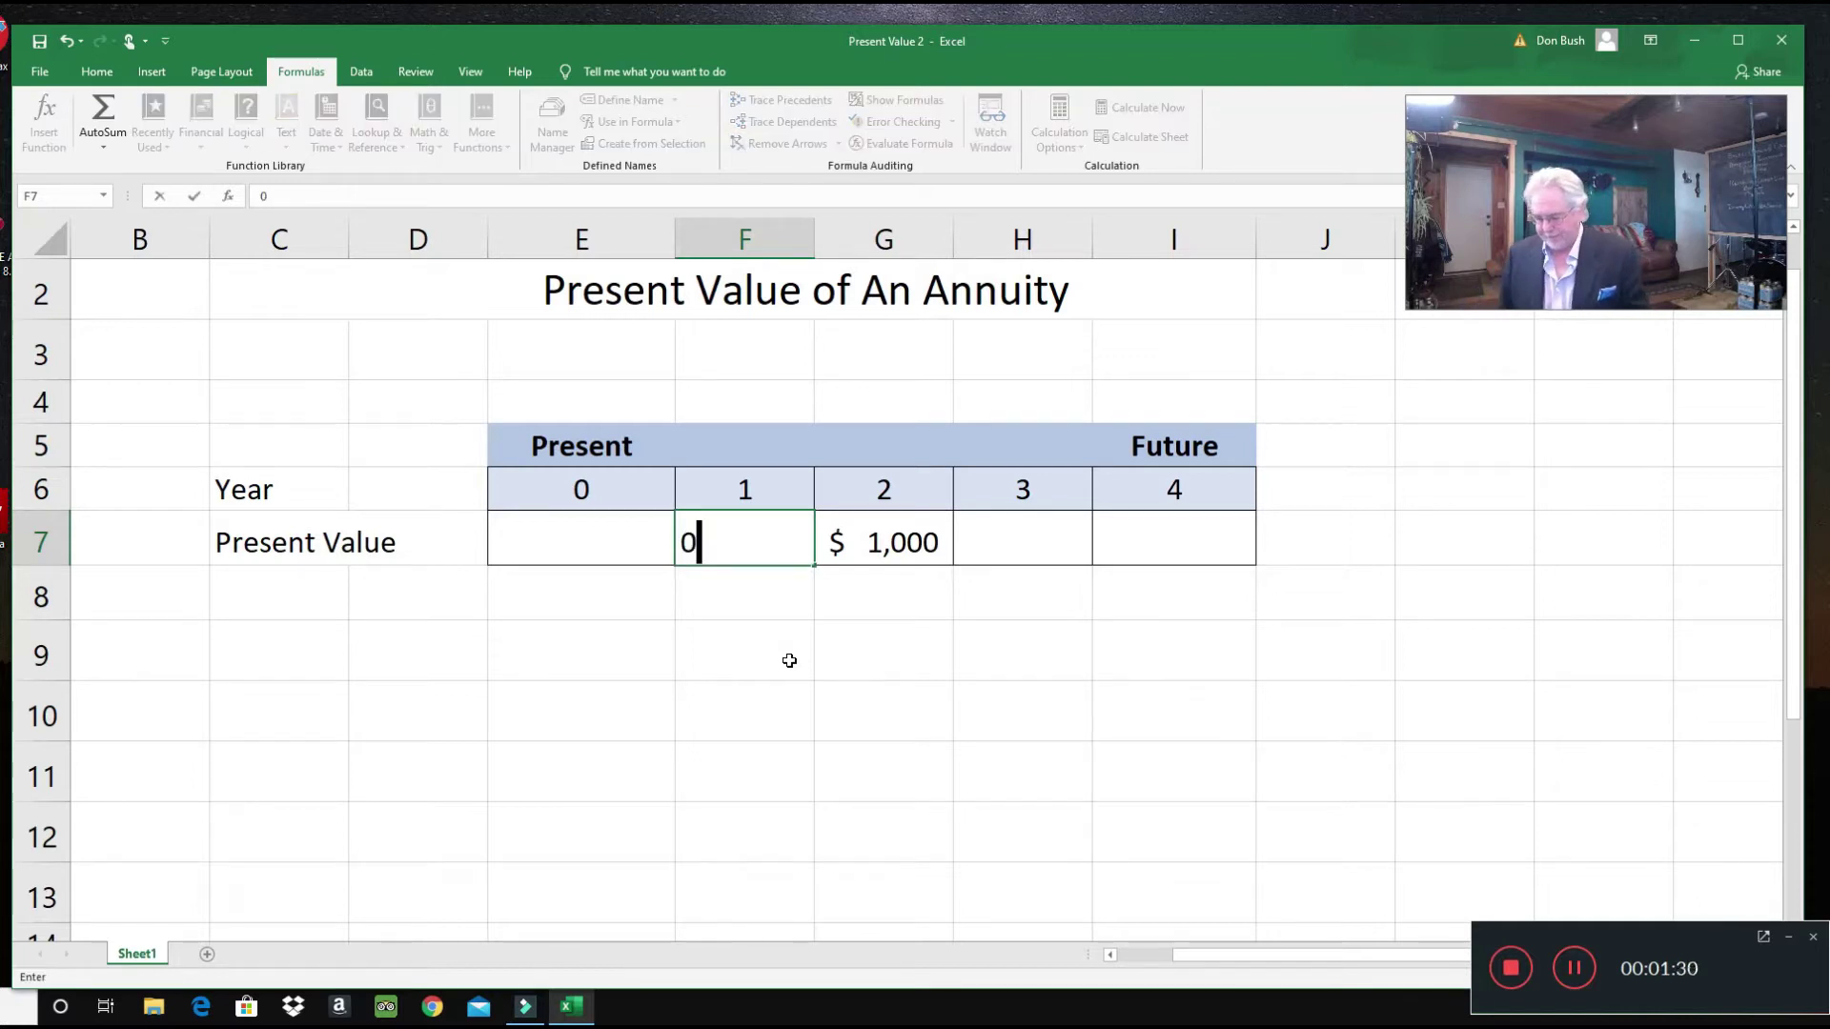
key("Return")
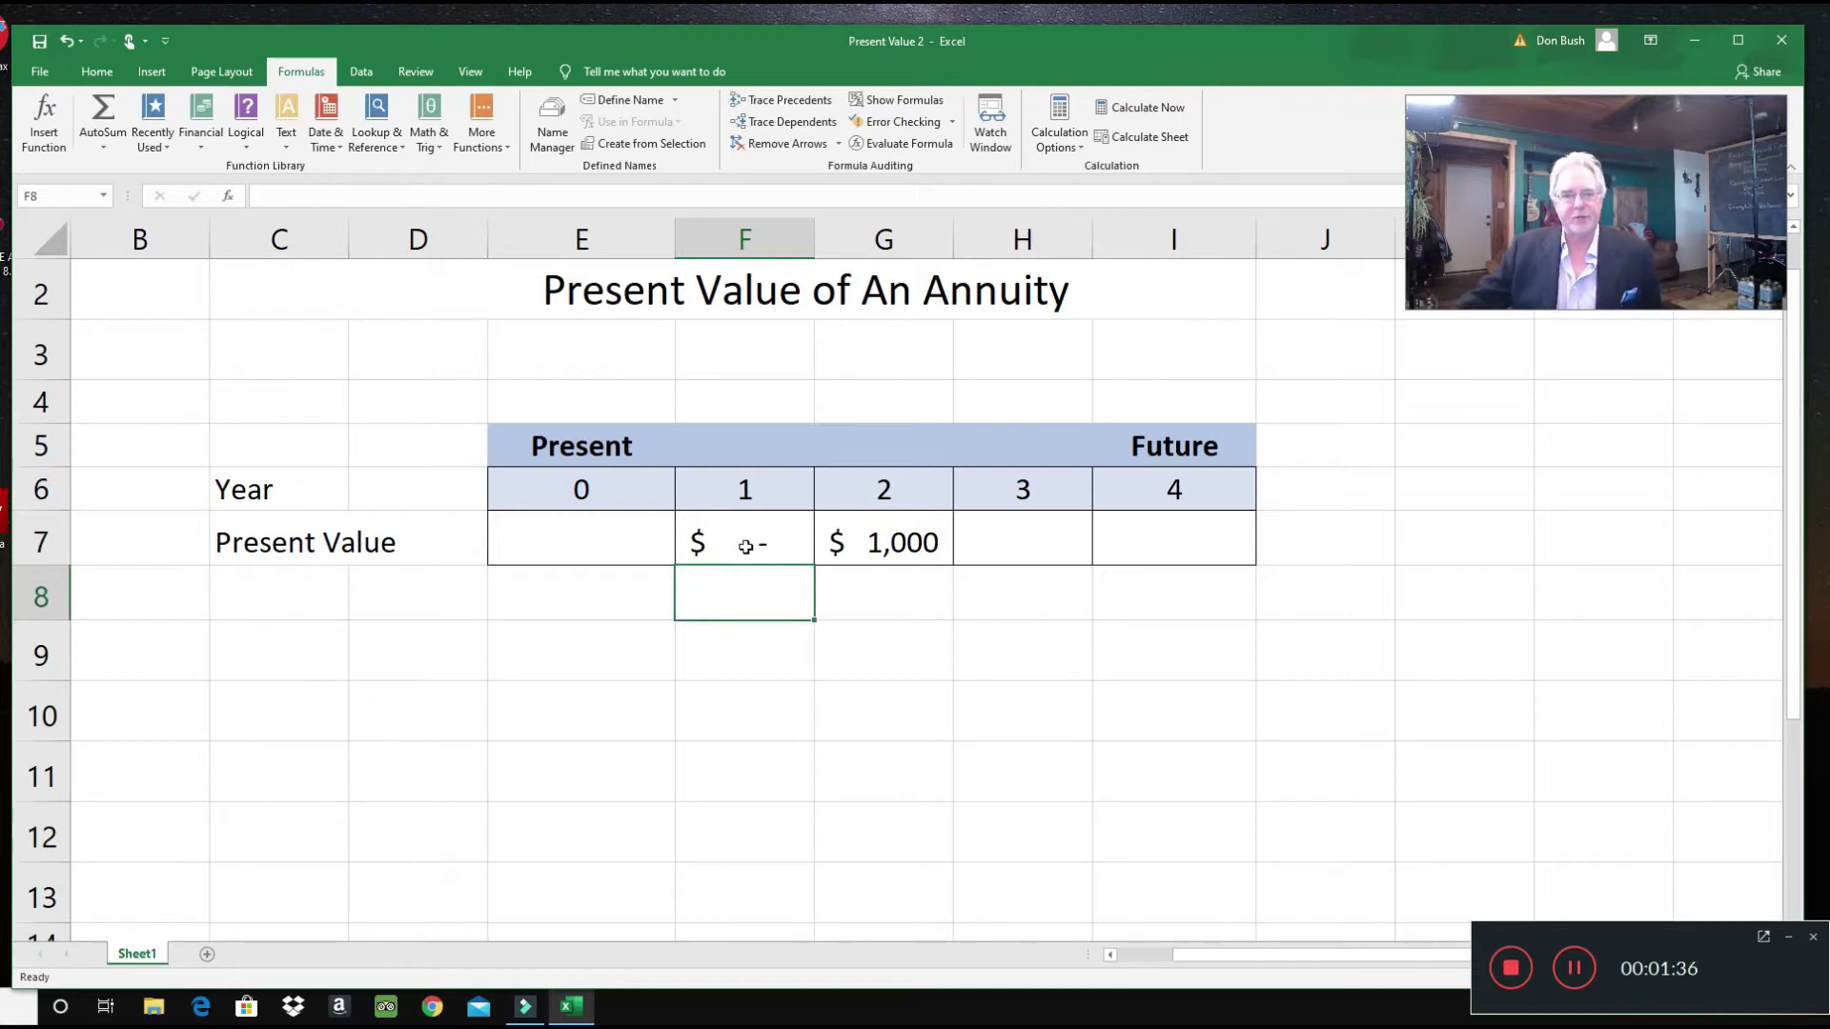
Step: Clear the year 1 and year 2 payments in F7:G7
left_click_drag(743, 546, 850, 536)
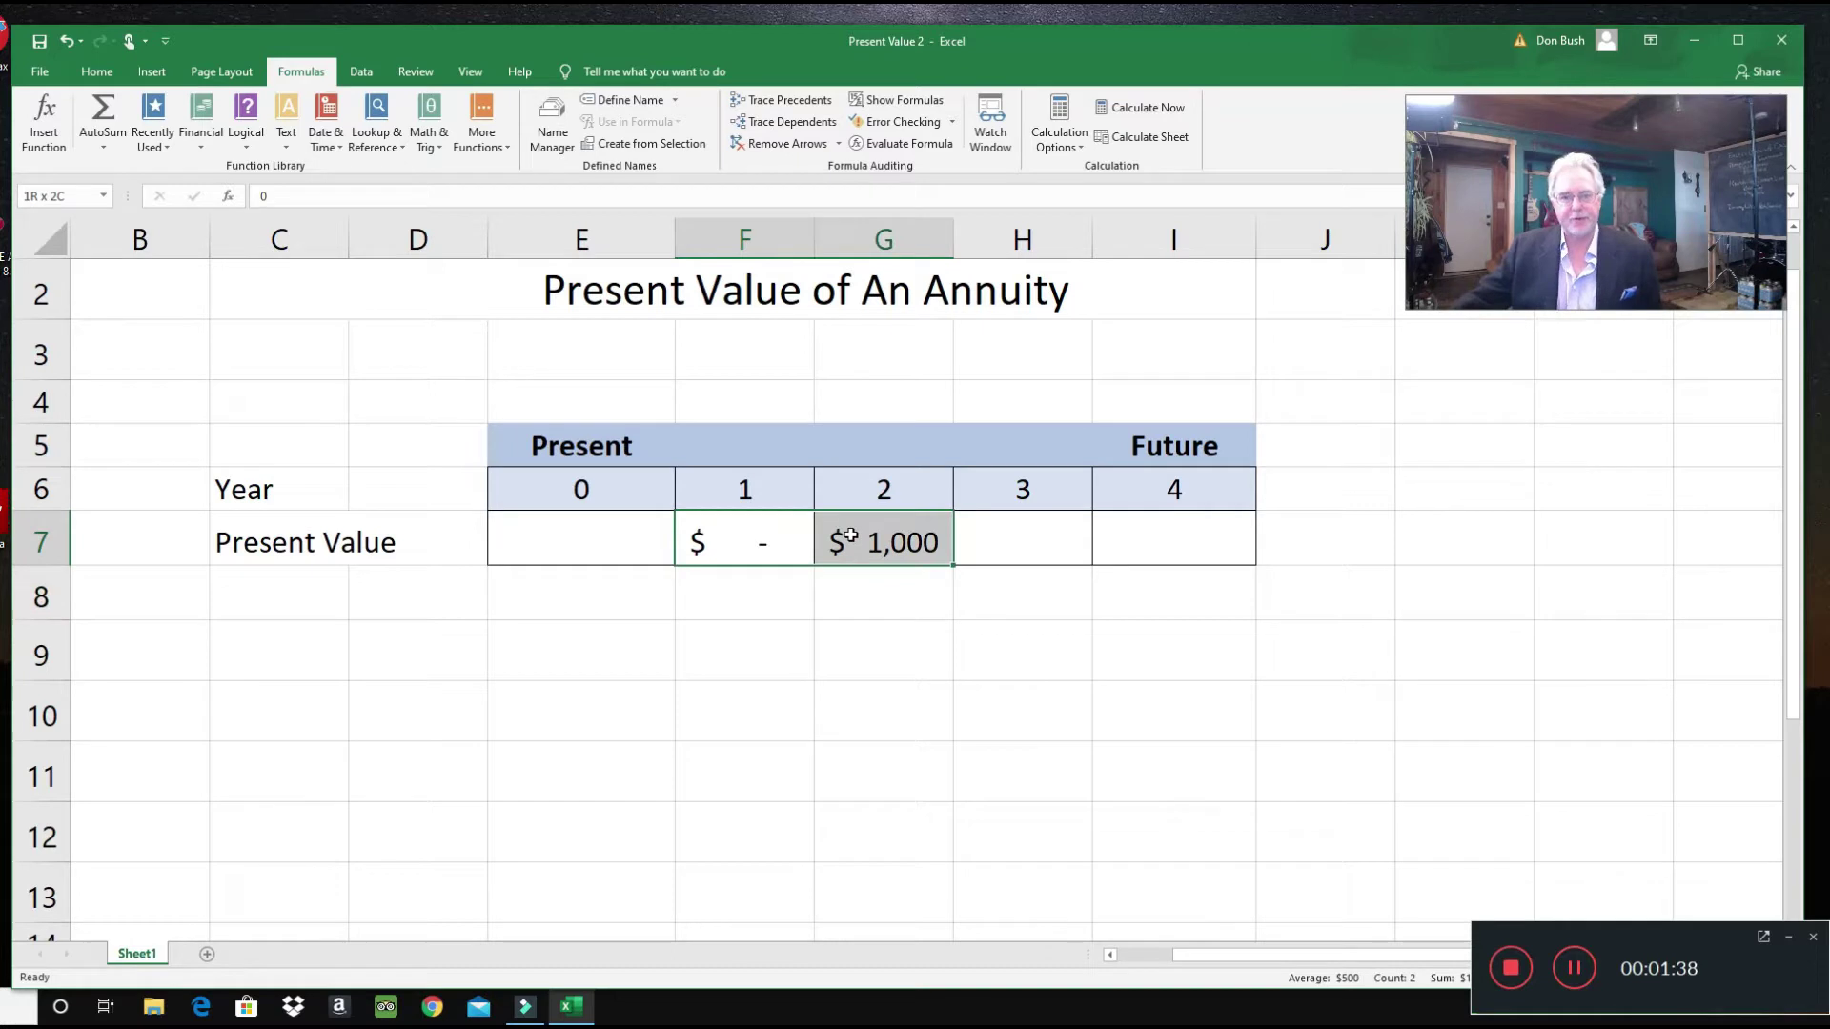
key("Delete")
Step: Enter a payment of 600 for each of years 1 to 4 in F7:I7
left_click(744, 552)
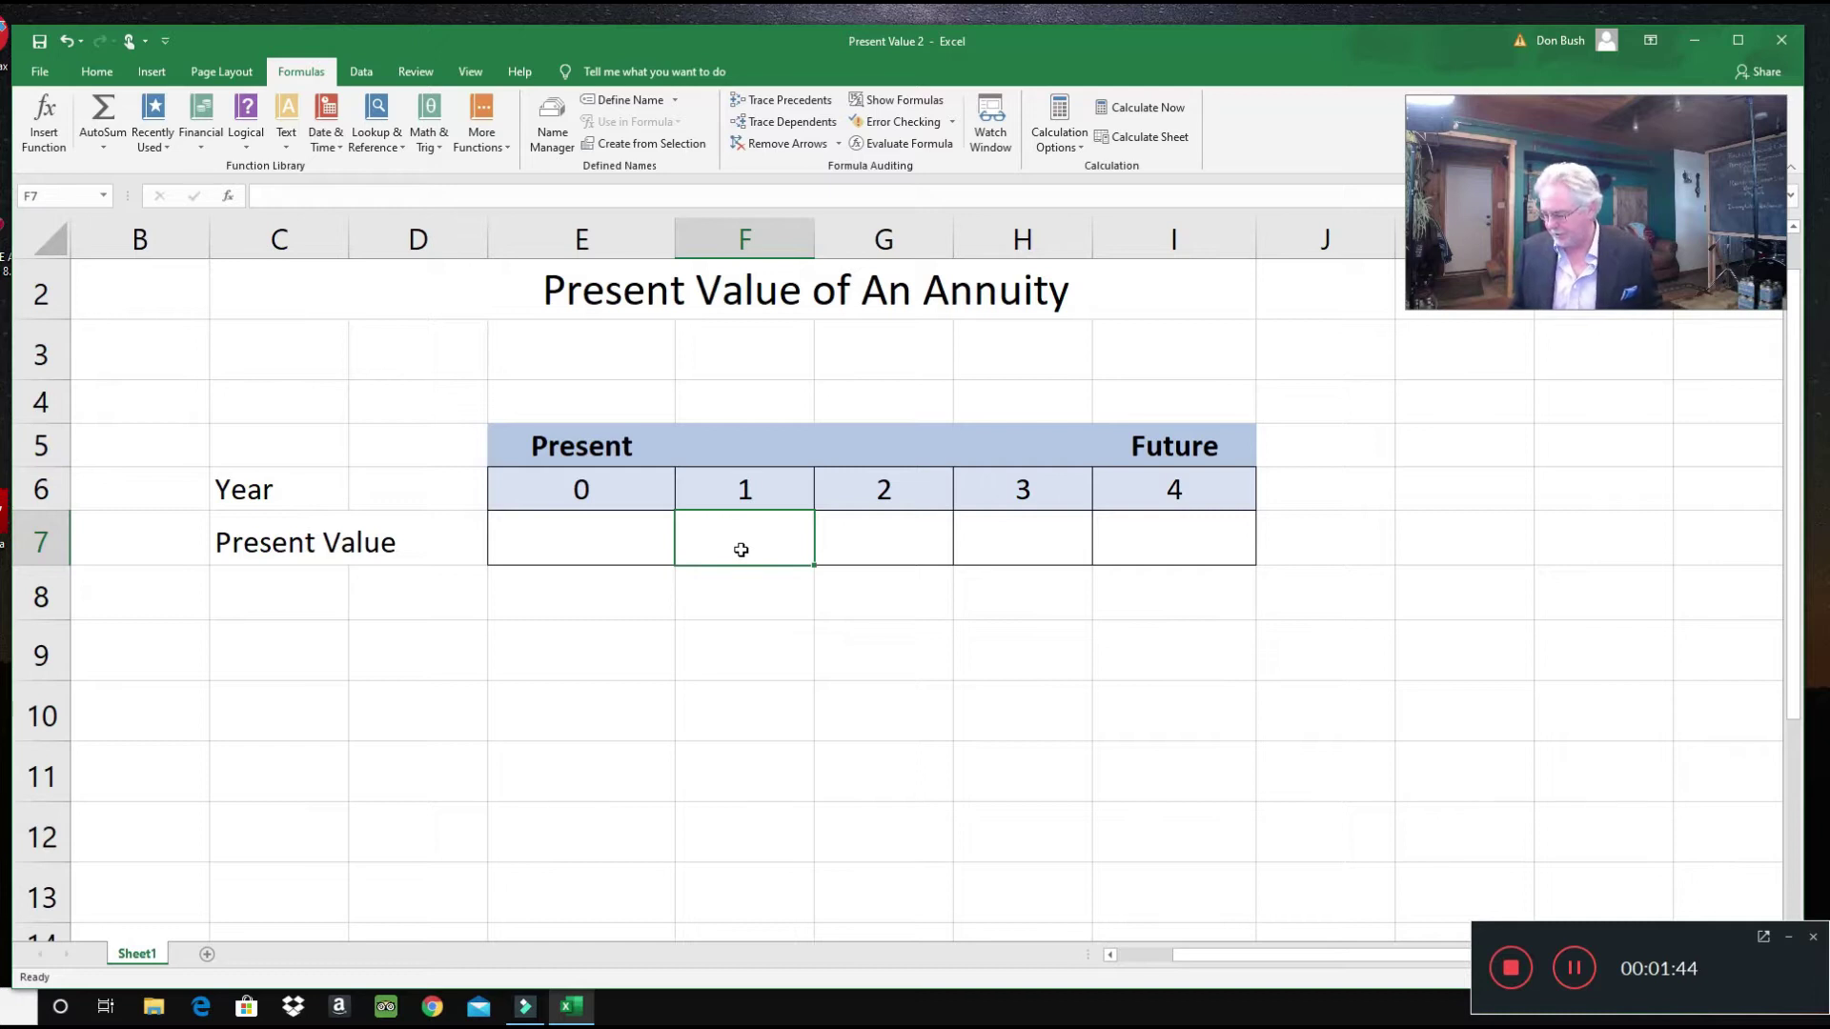
type("600")
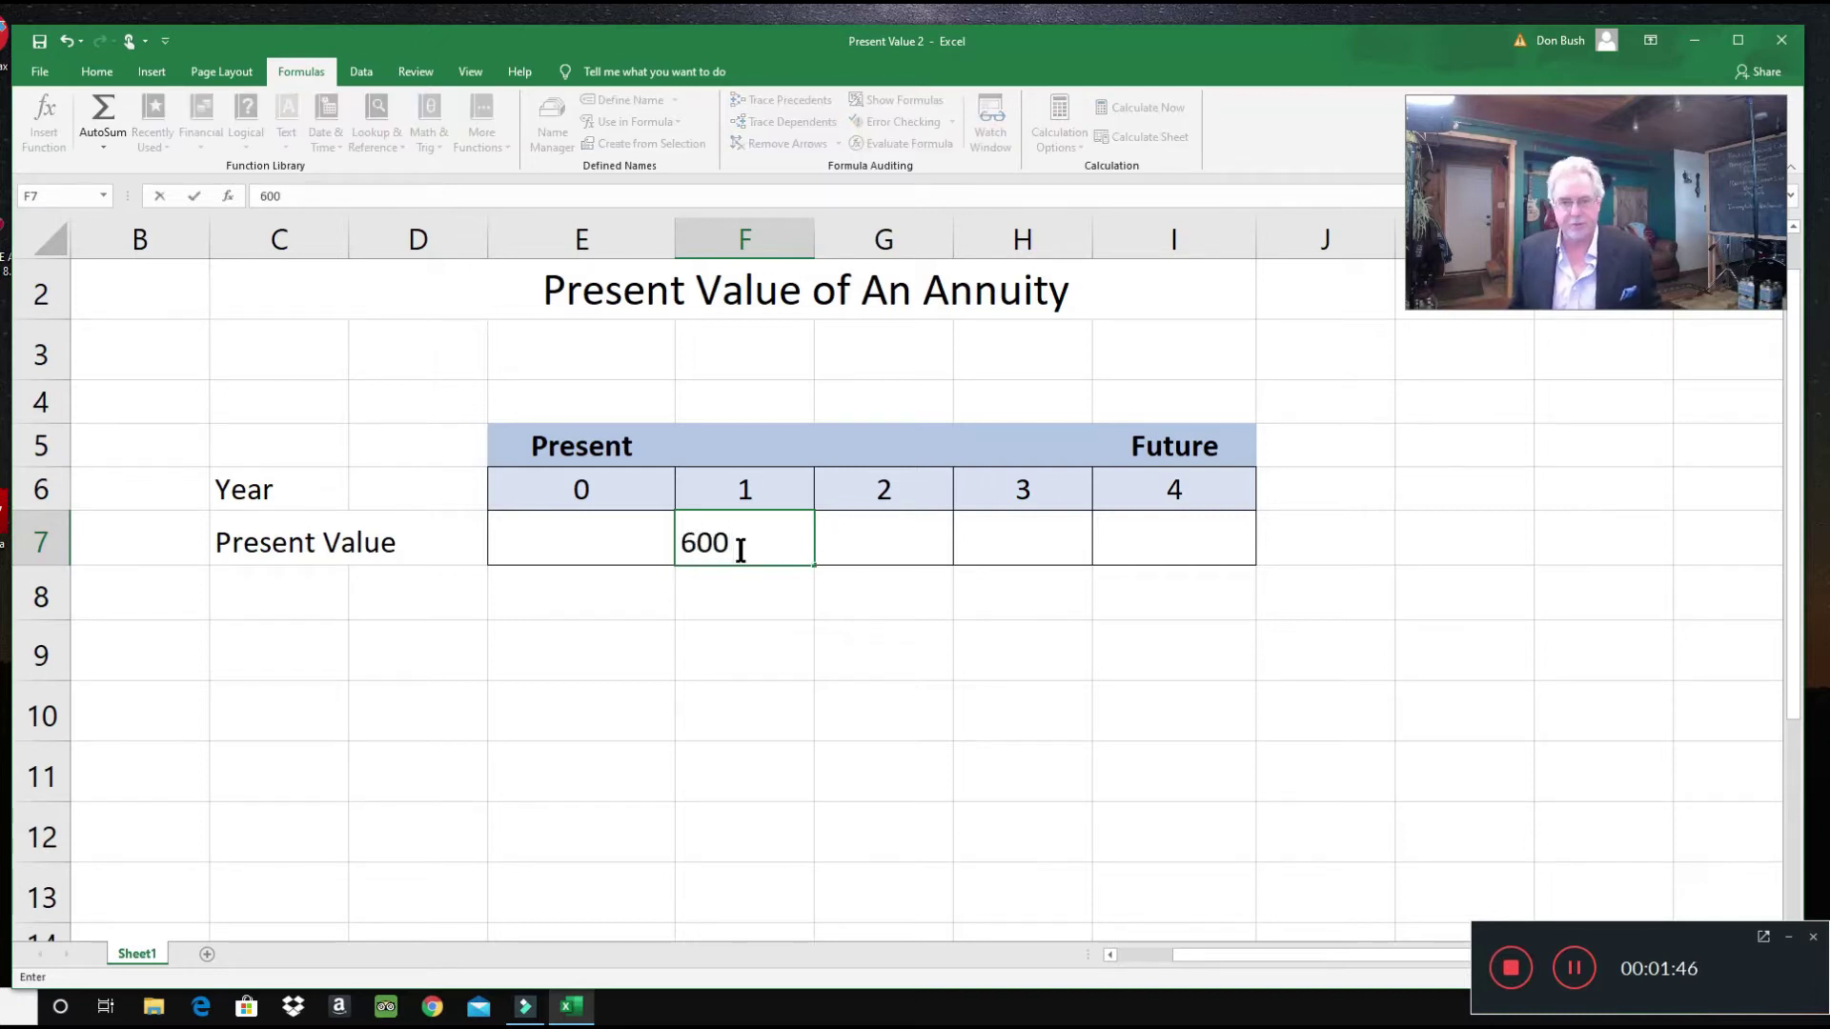
key("Tab")
type("6000")
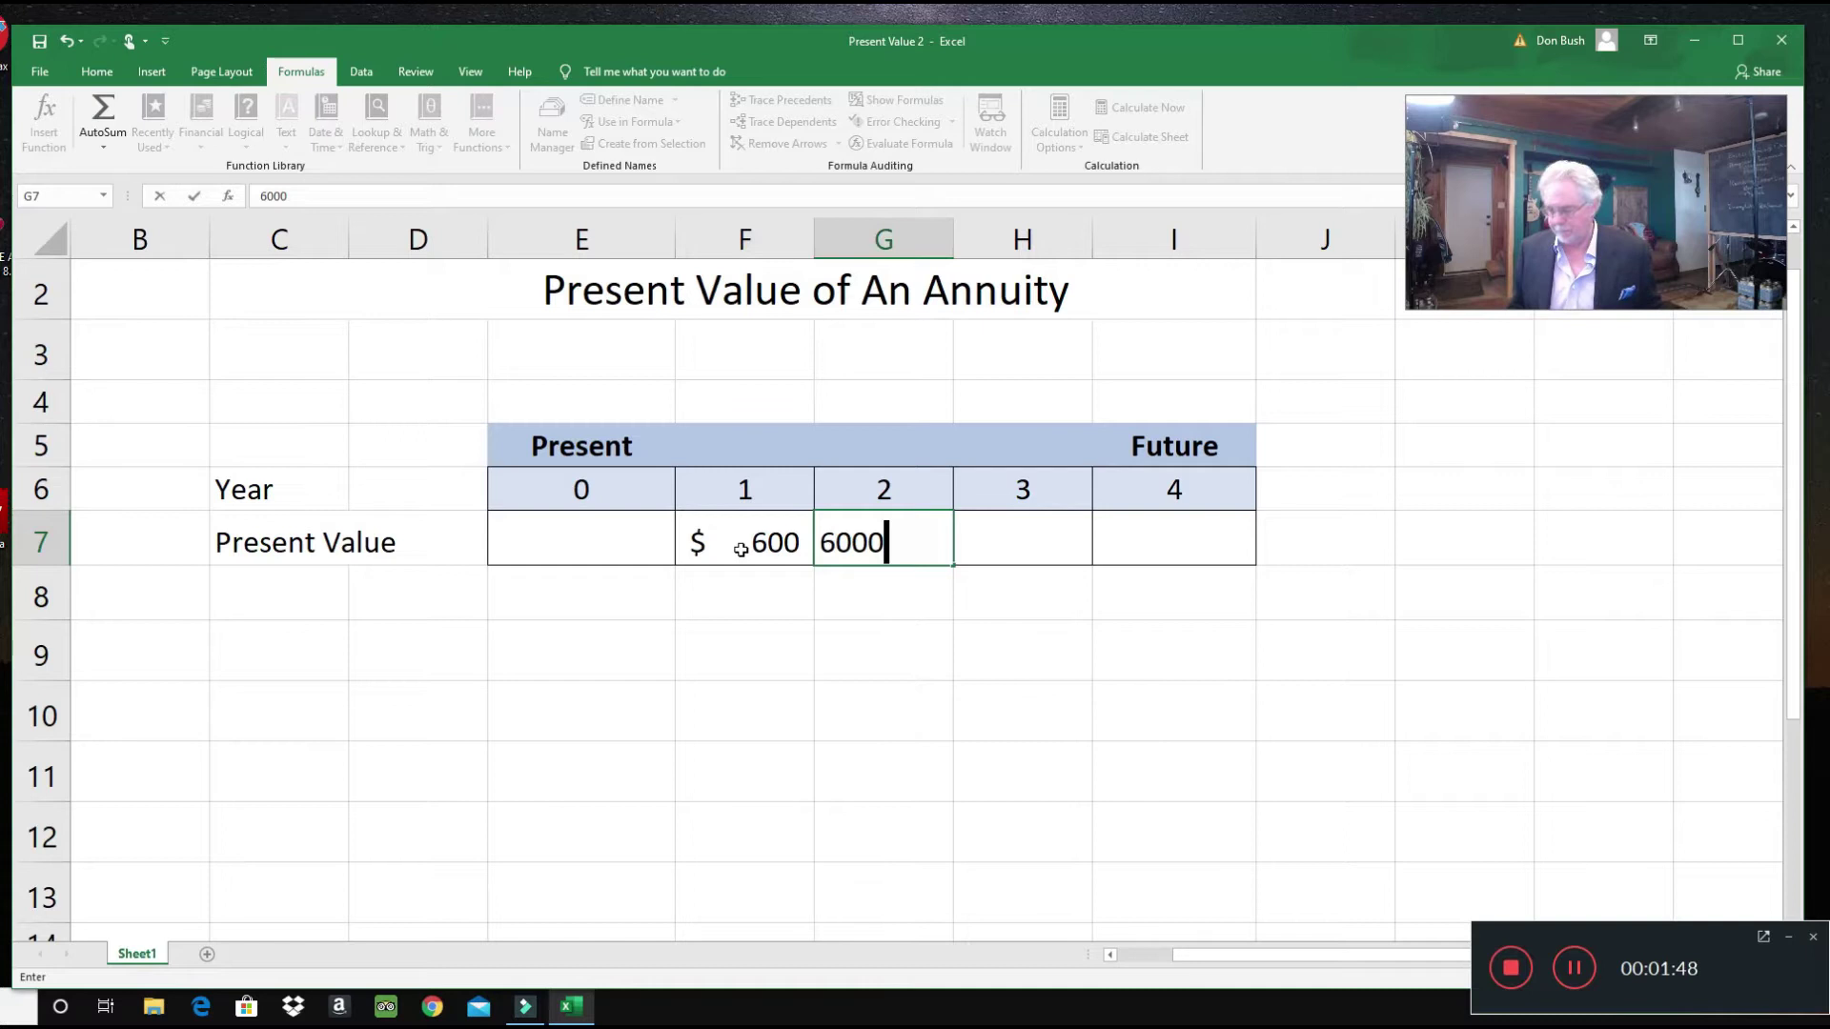
key("BackSpace")
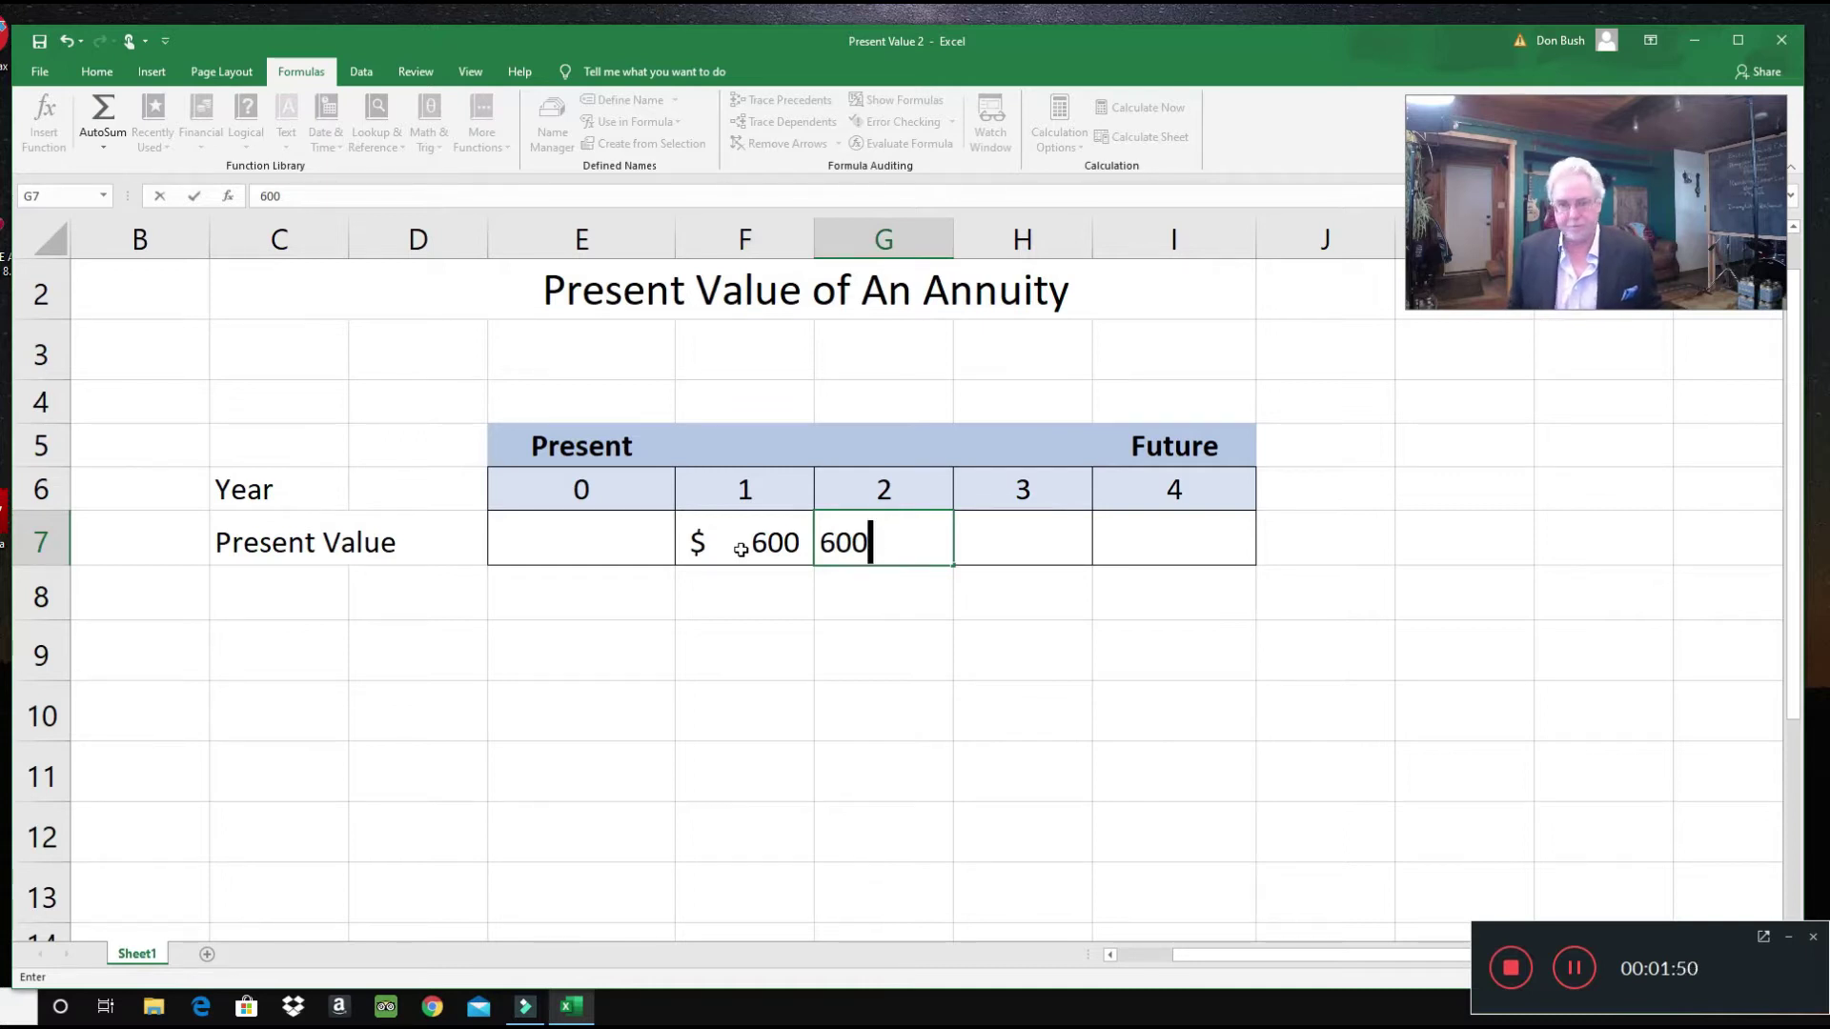
key("Return")
key("Up")
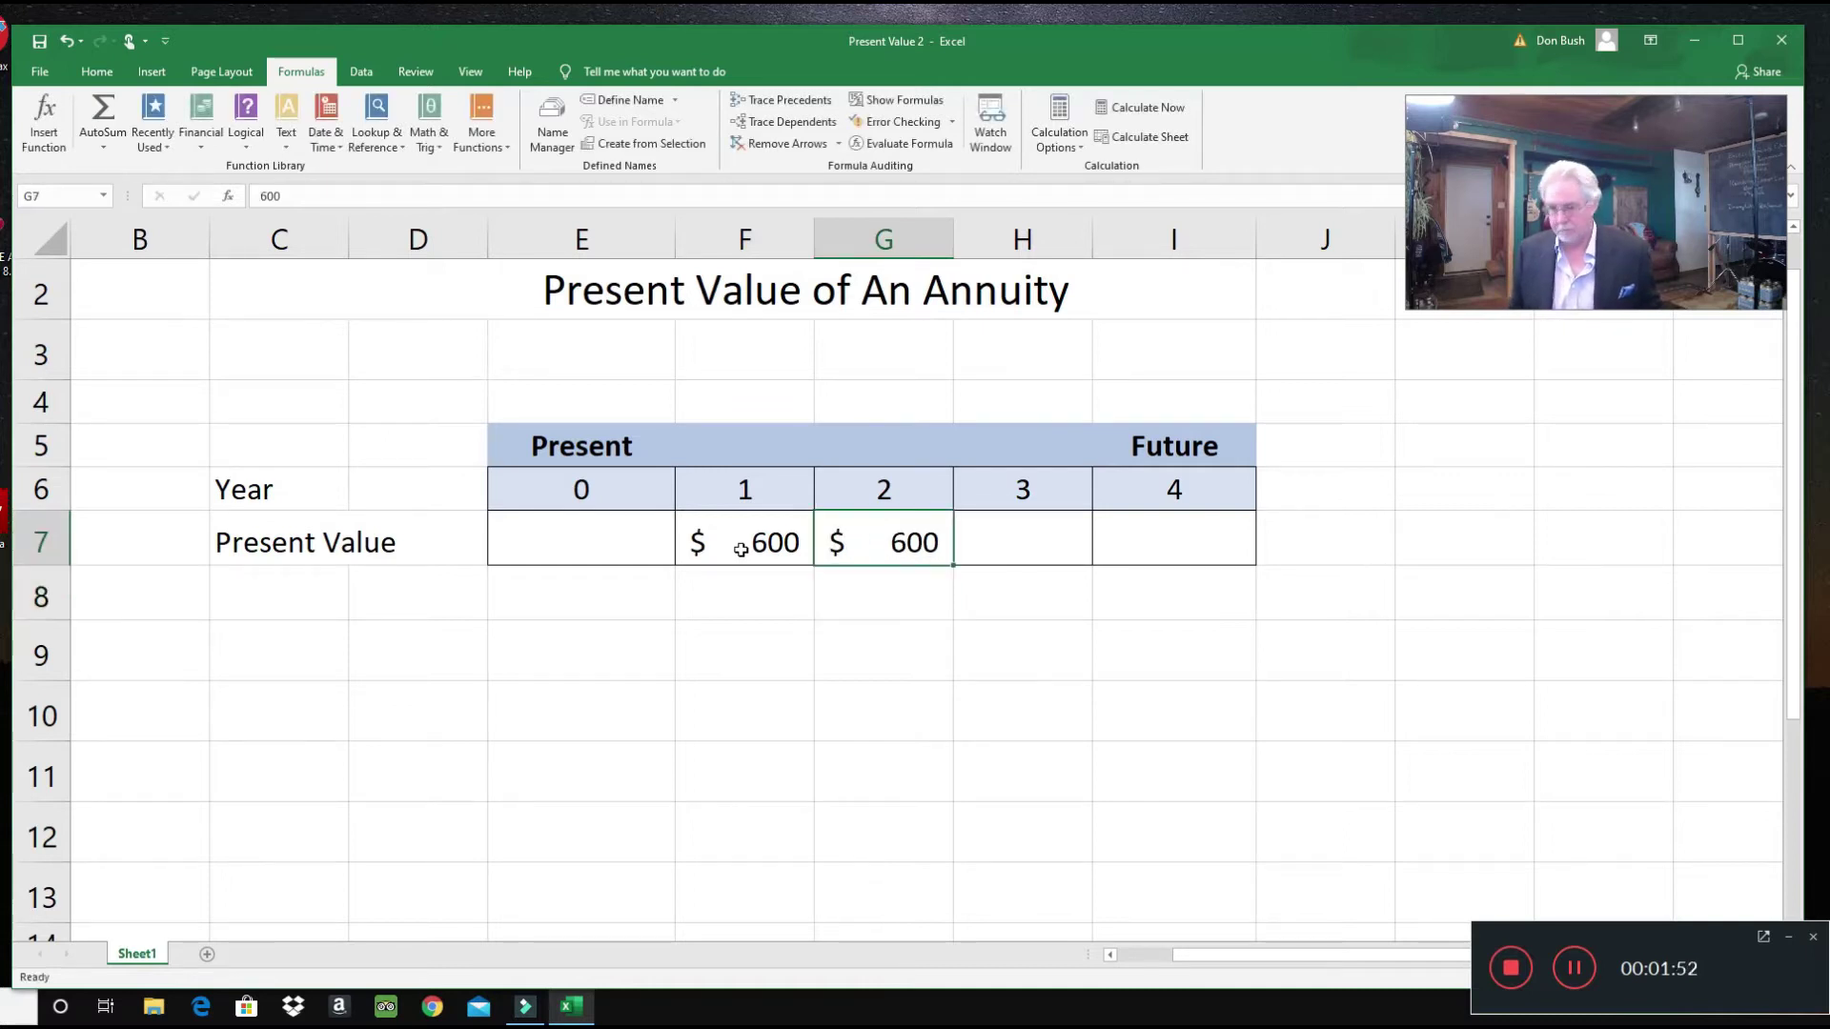
key("Right")
type("600")
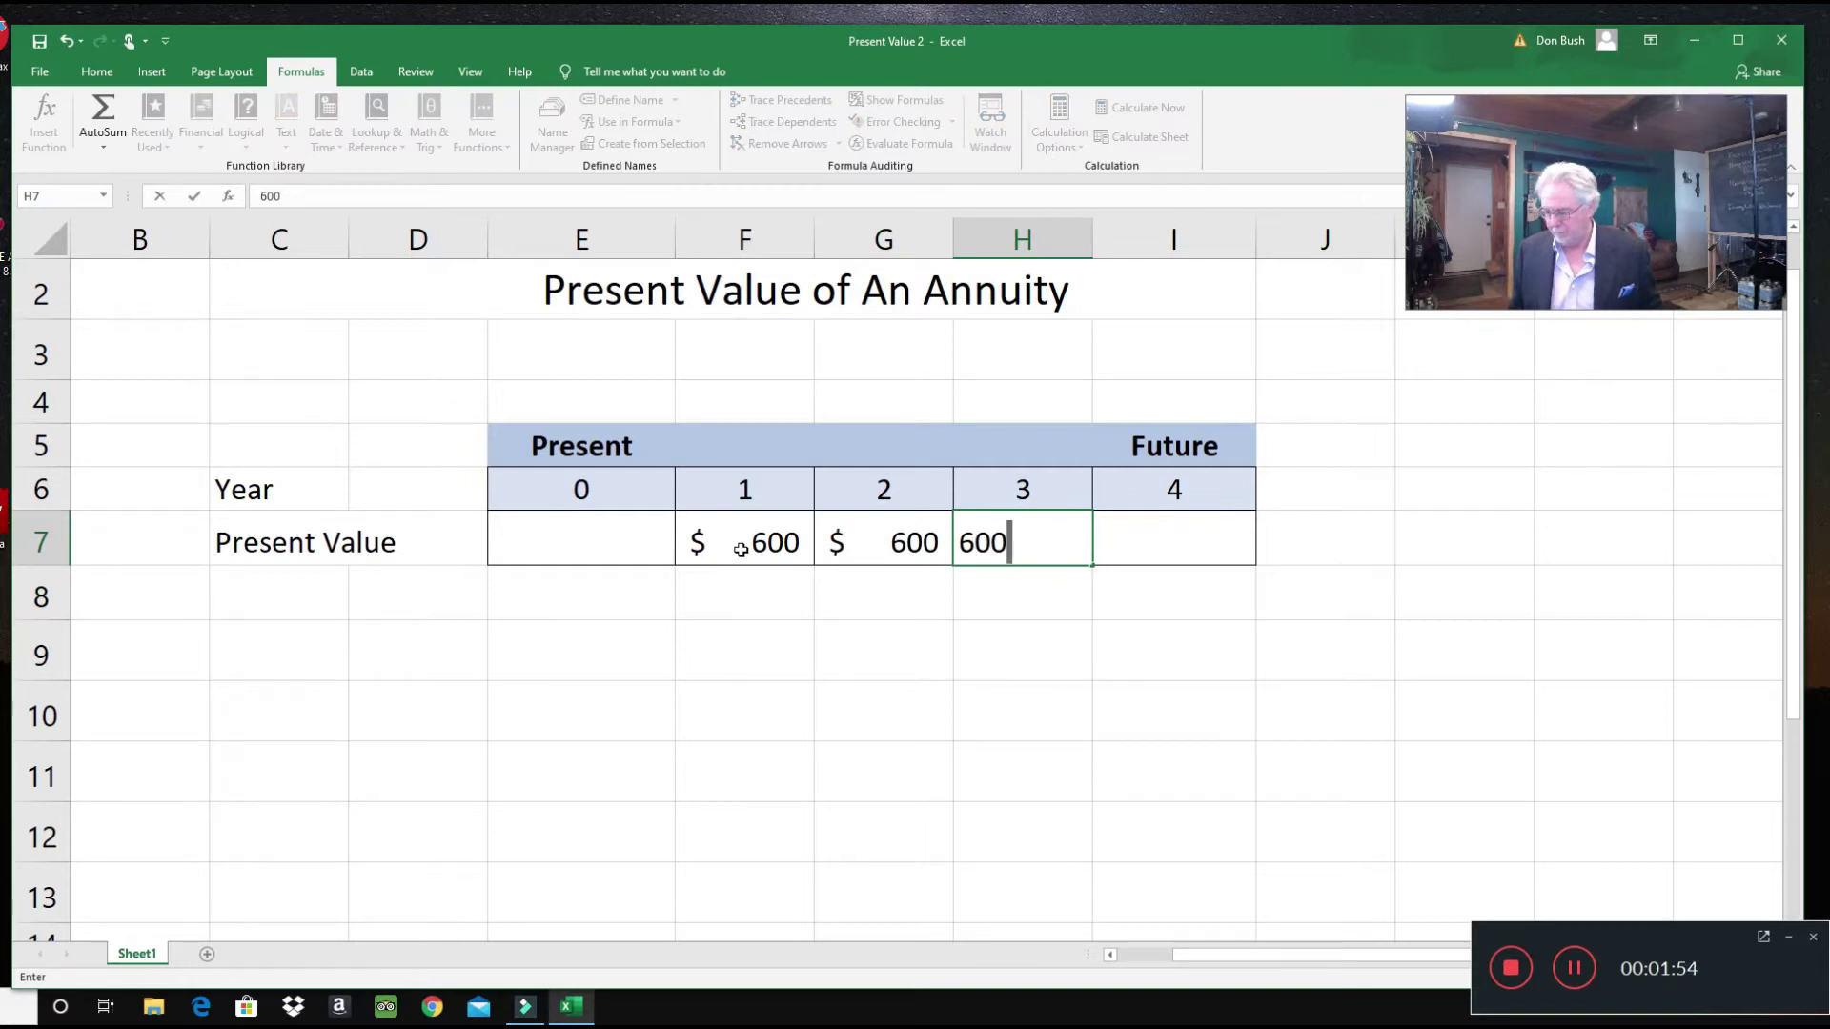
key("Right")
type("600")
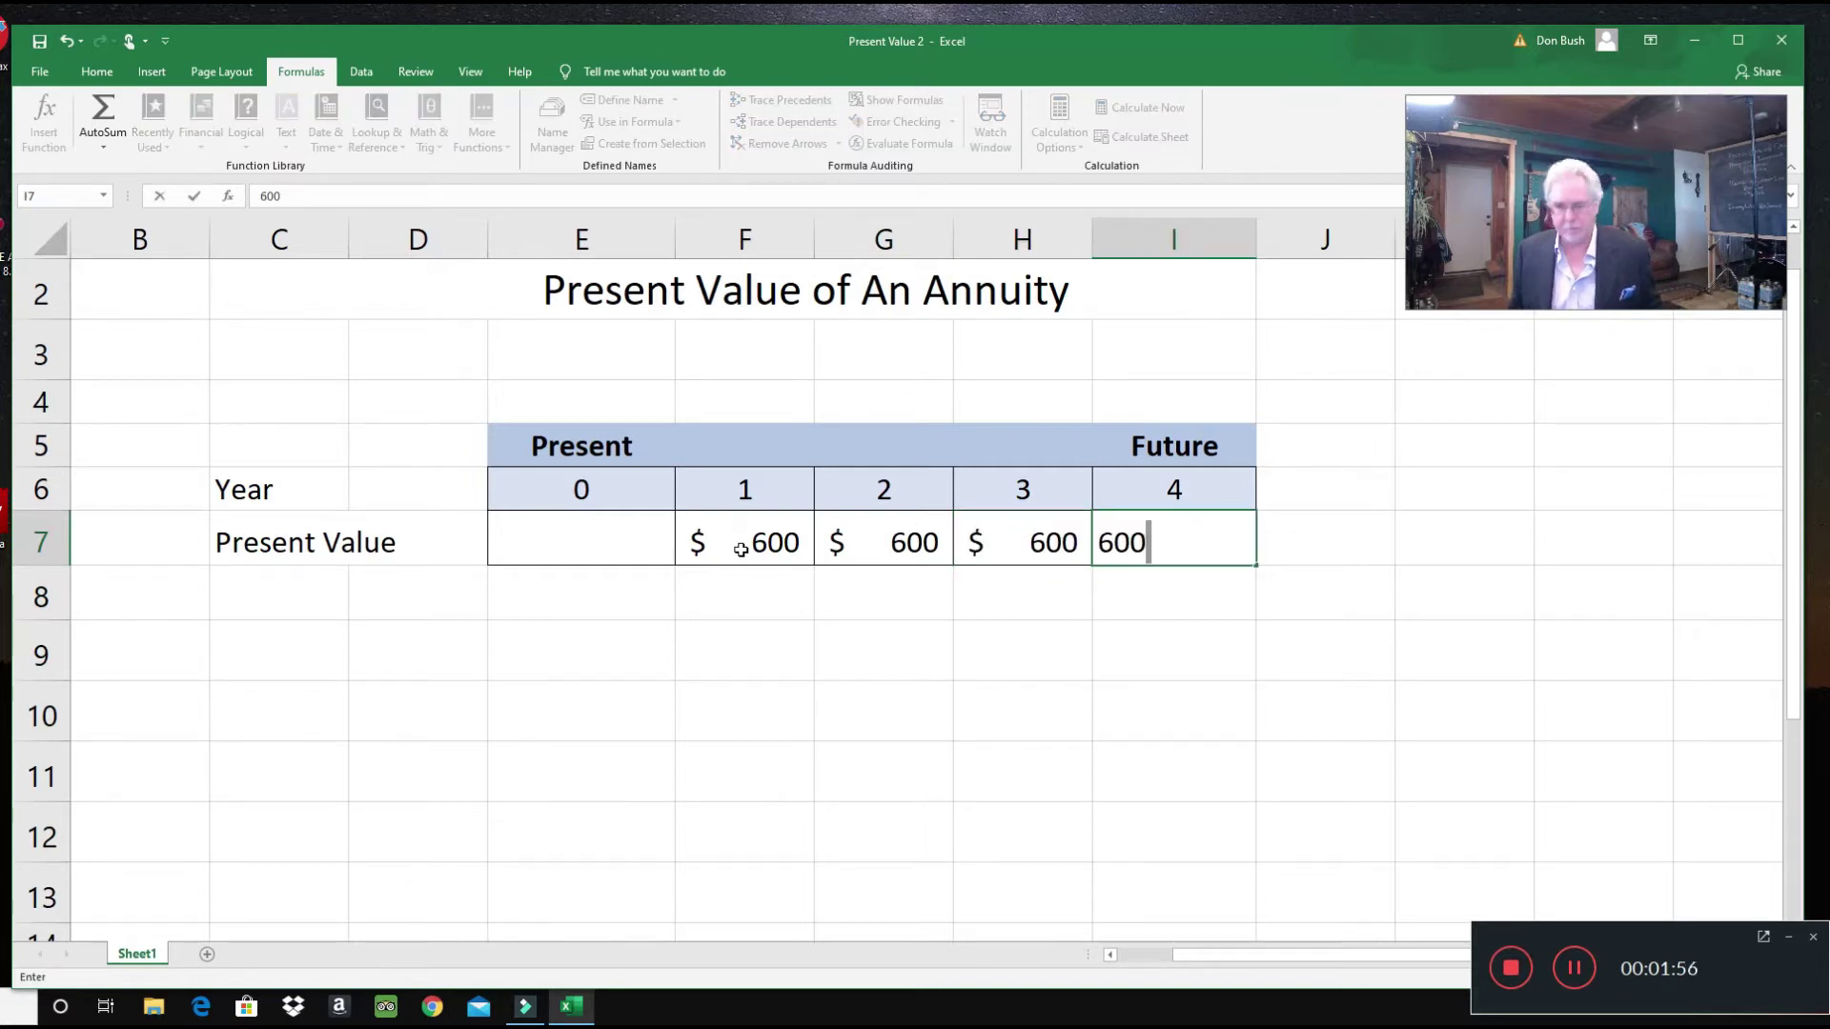
key("Return")
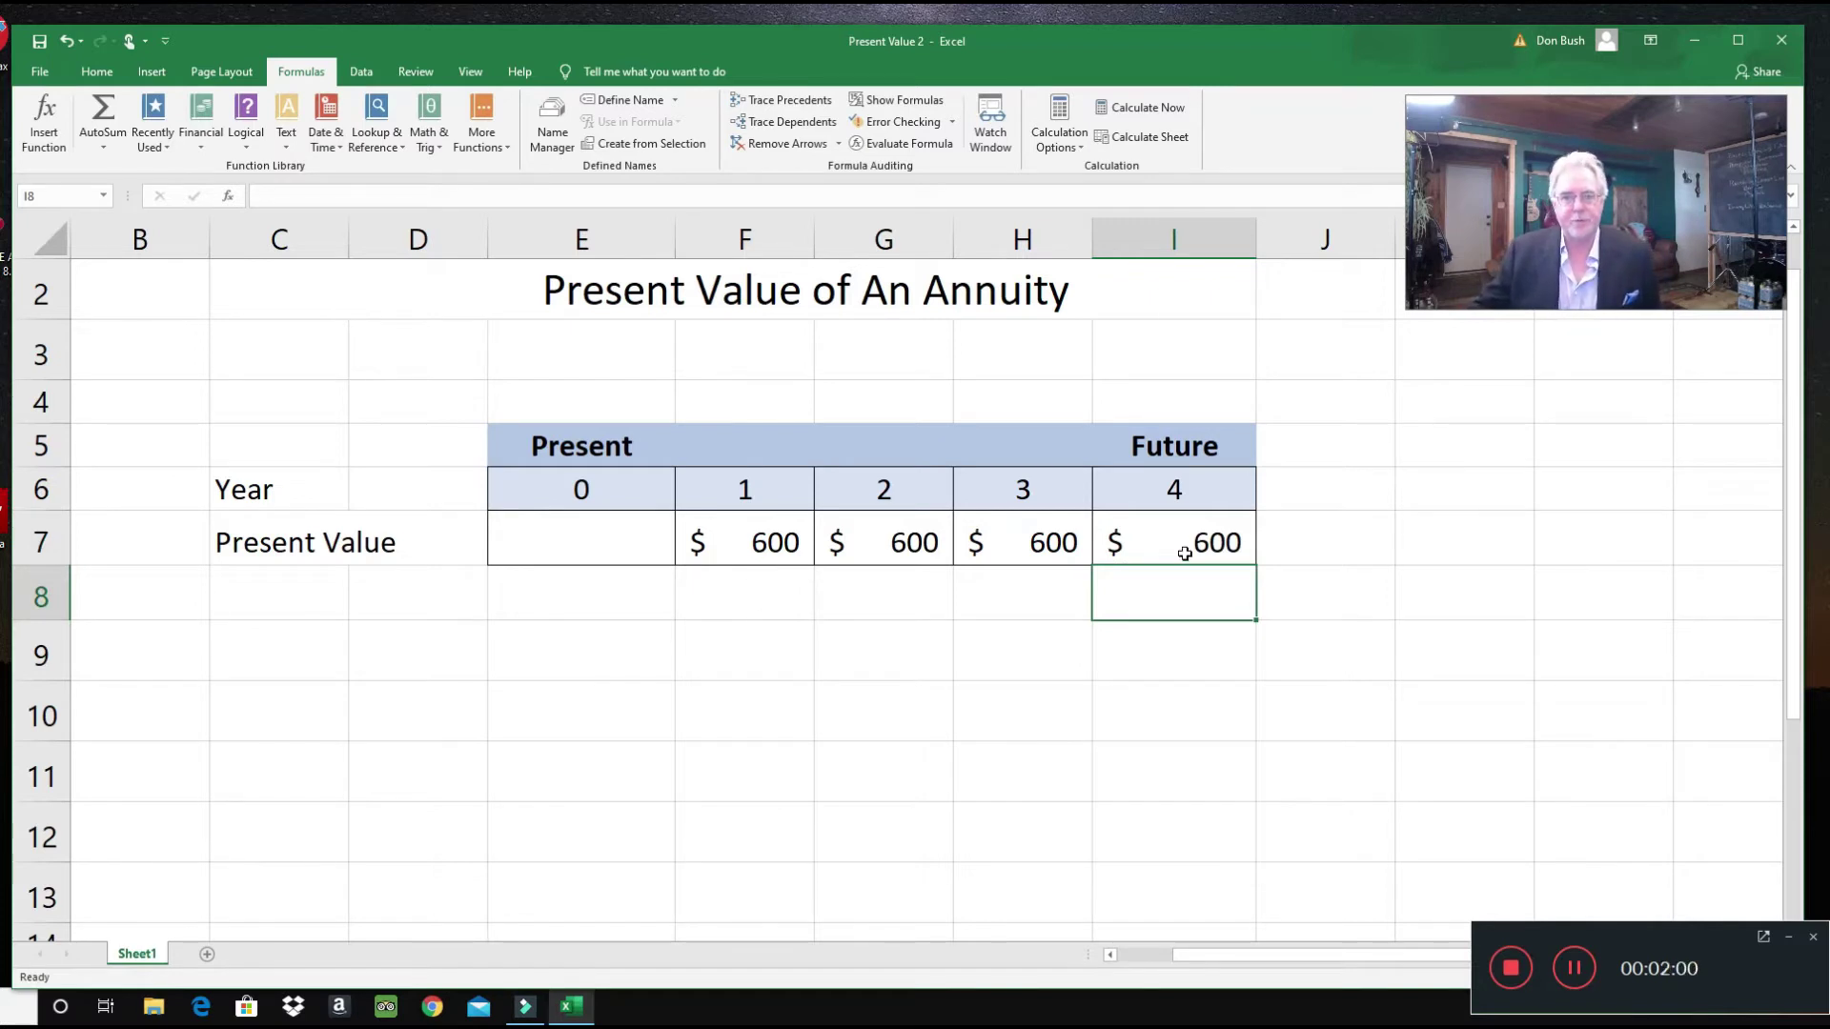
Step: Clear all four yearly payments in the Present Value row, leaving the year 1 cell F7 selected
left_click_drag(748, 527, 1131, 633)
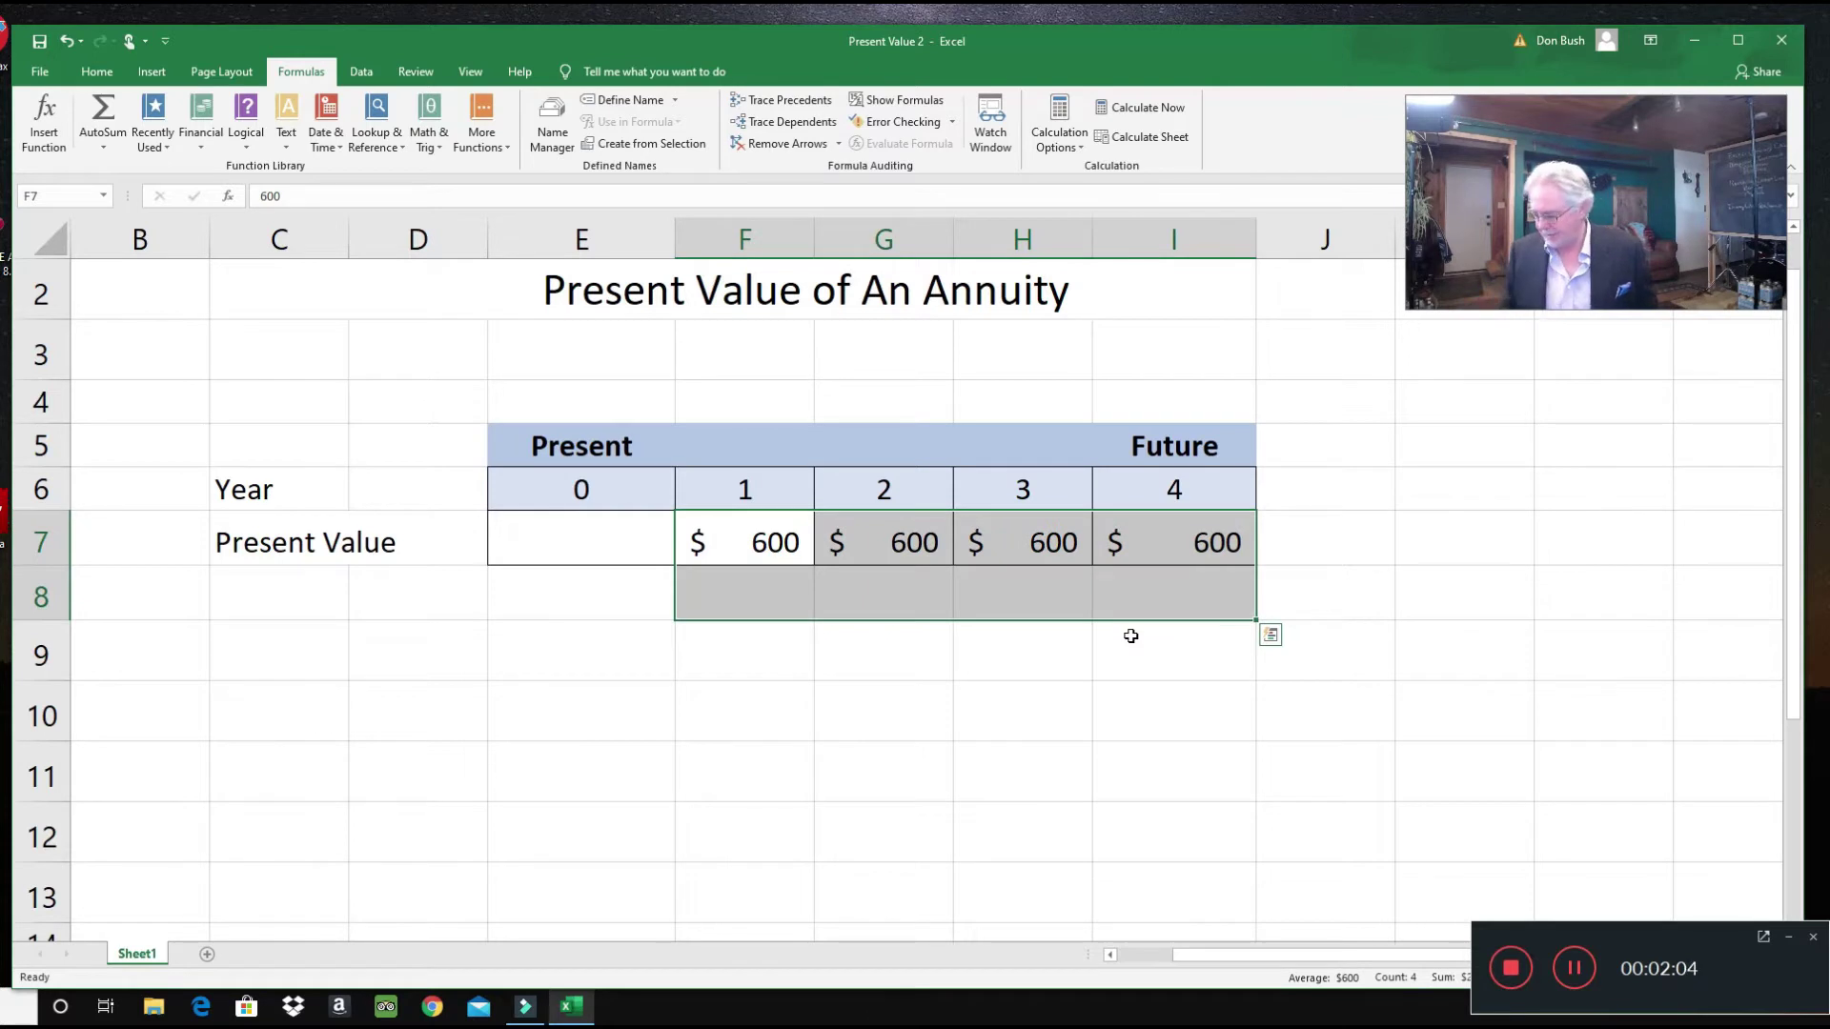
key("Delete")
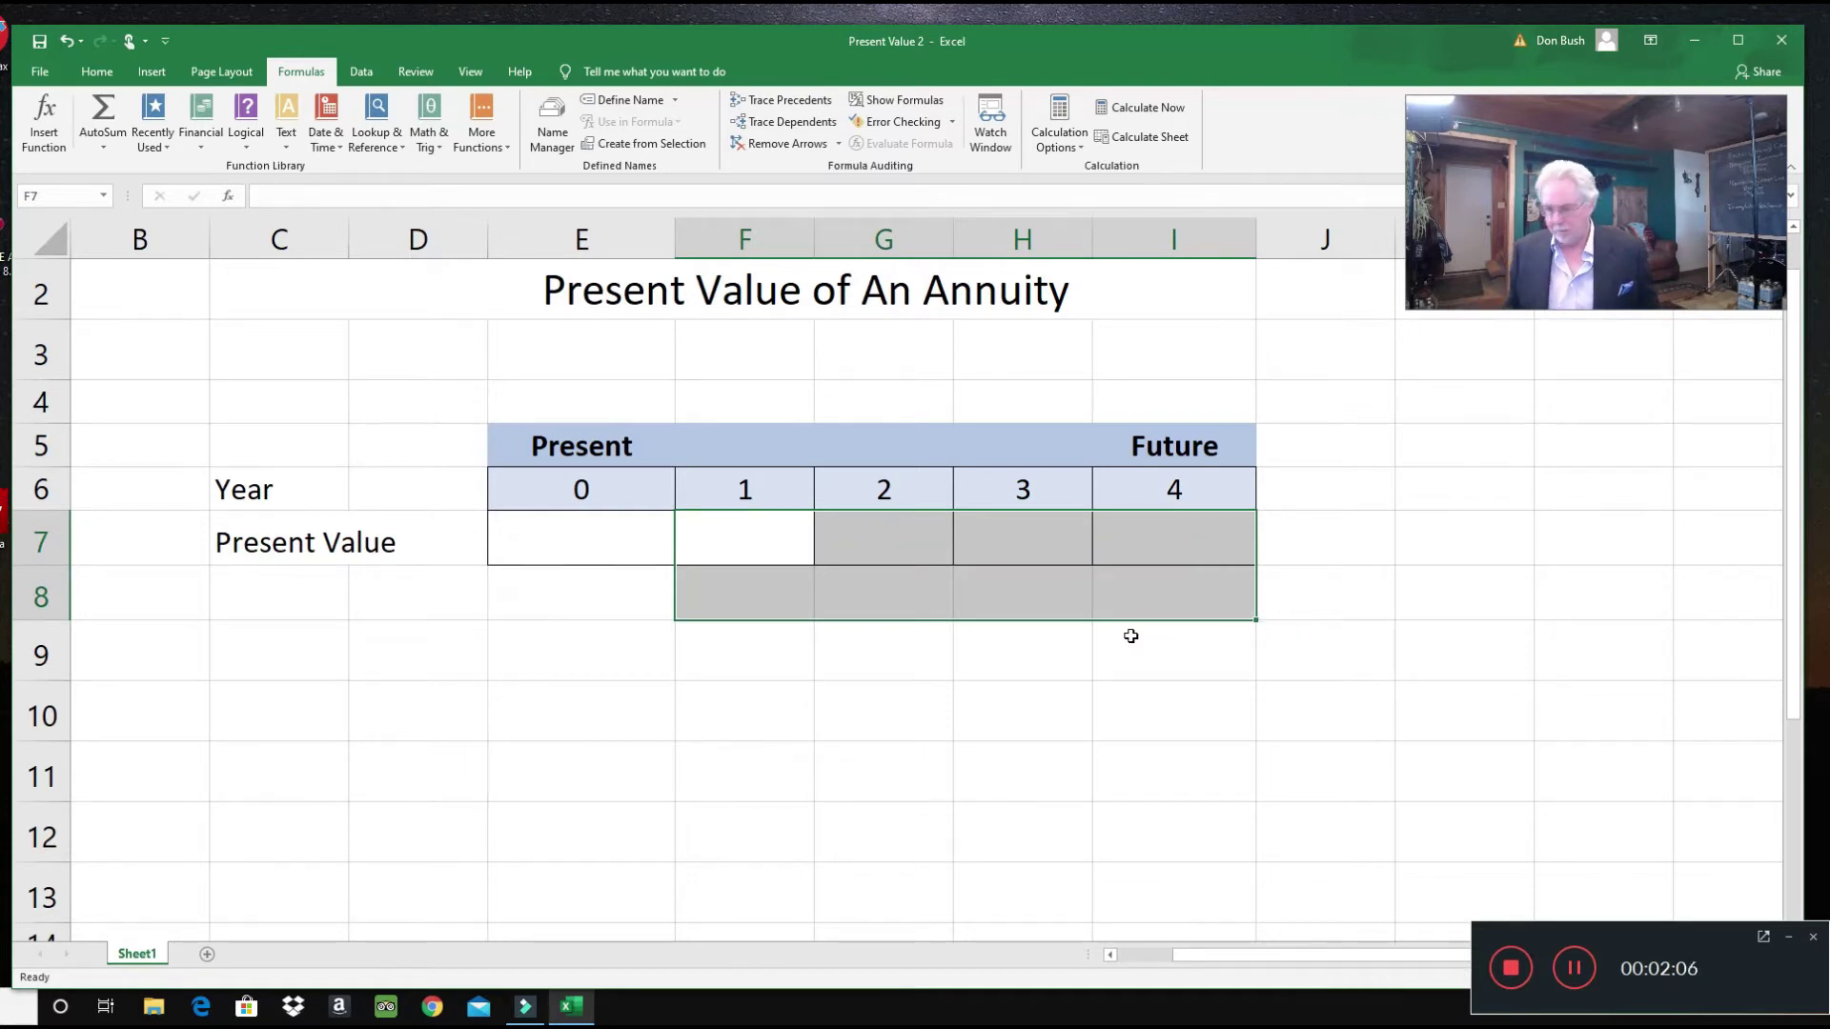
key("Up")
key("Down")
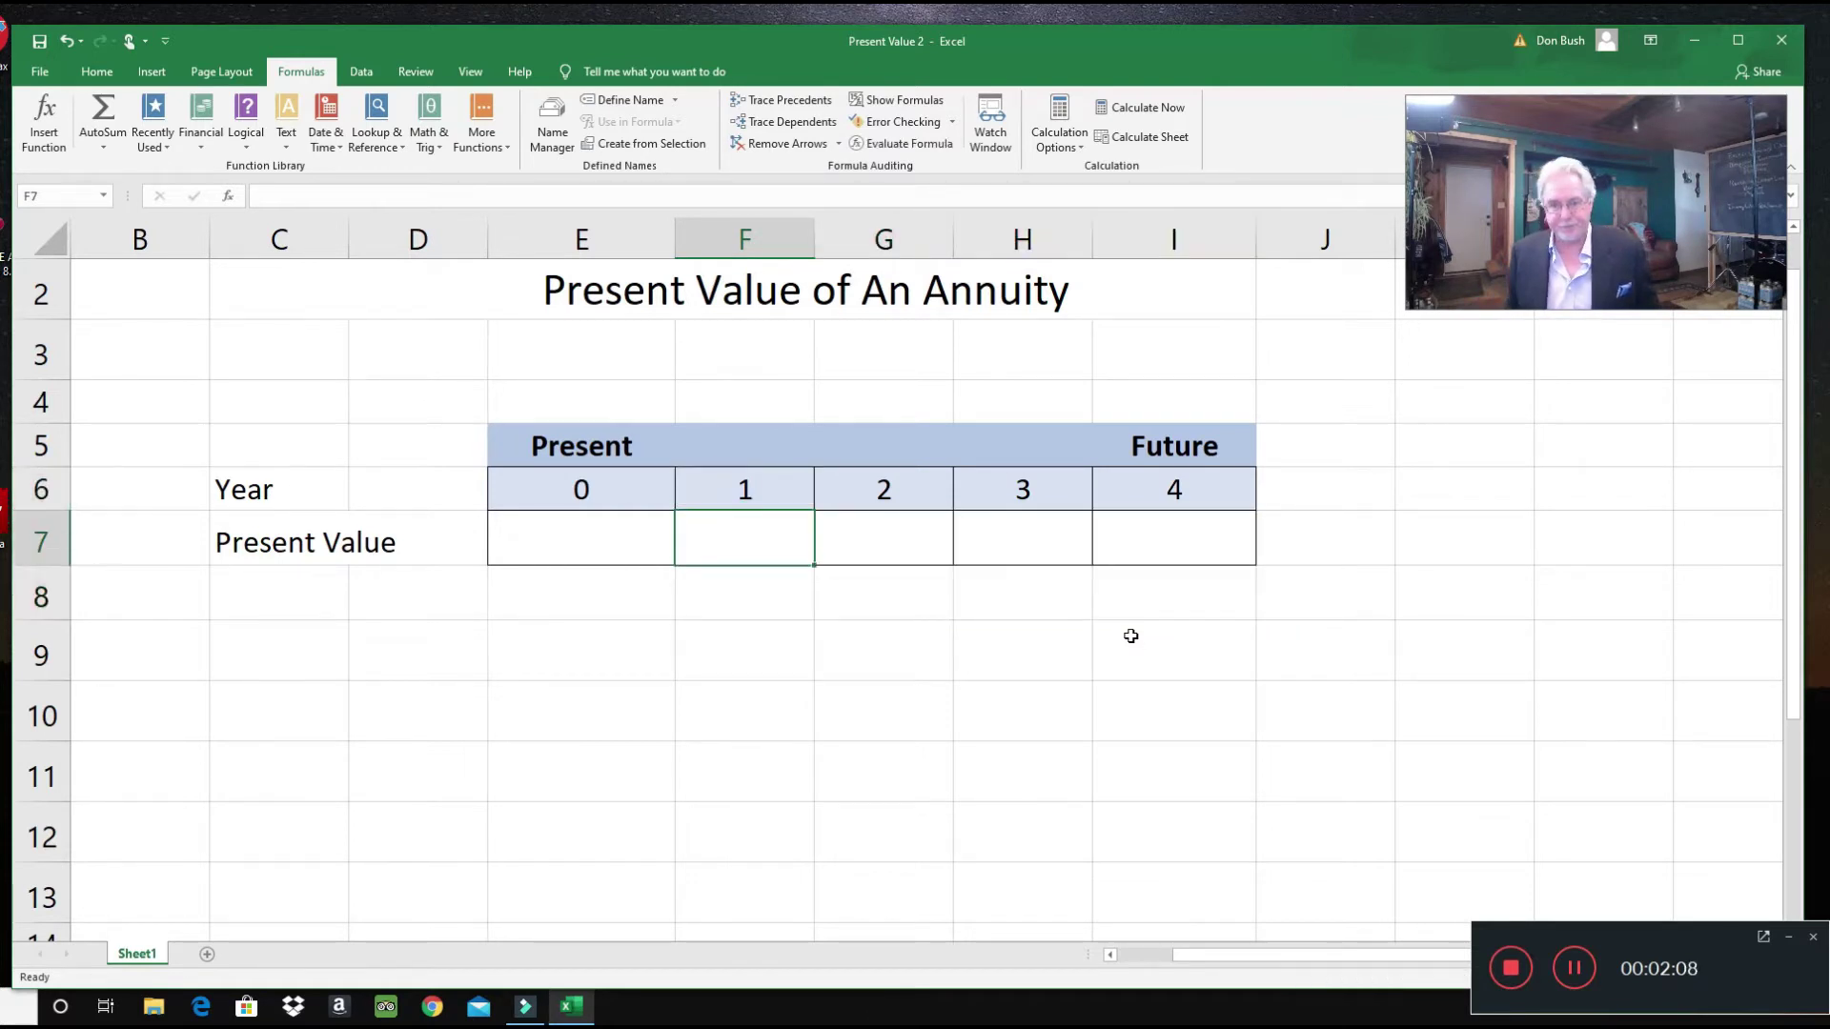
Step: Fill the Present Value row for years 1 to 4 (F7:I7) with equal payments of 20000
type("200000")
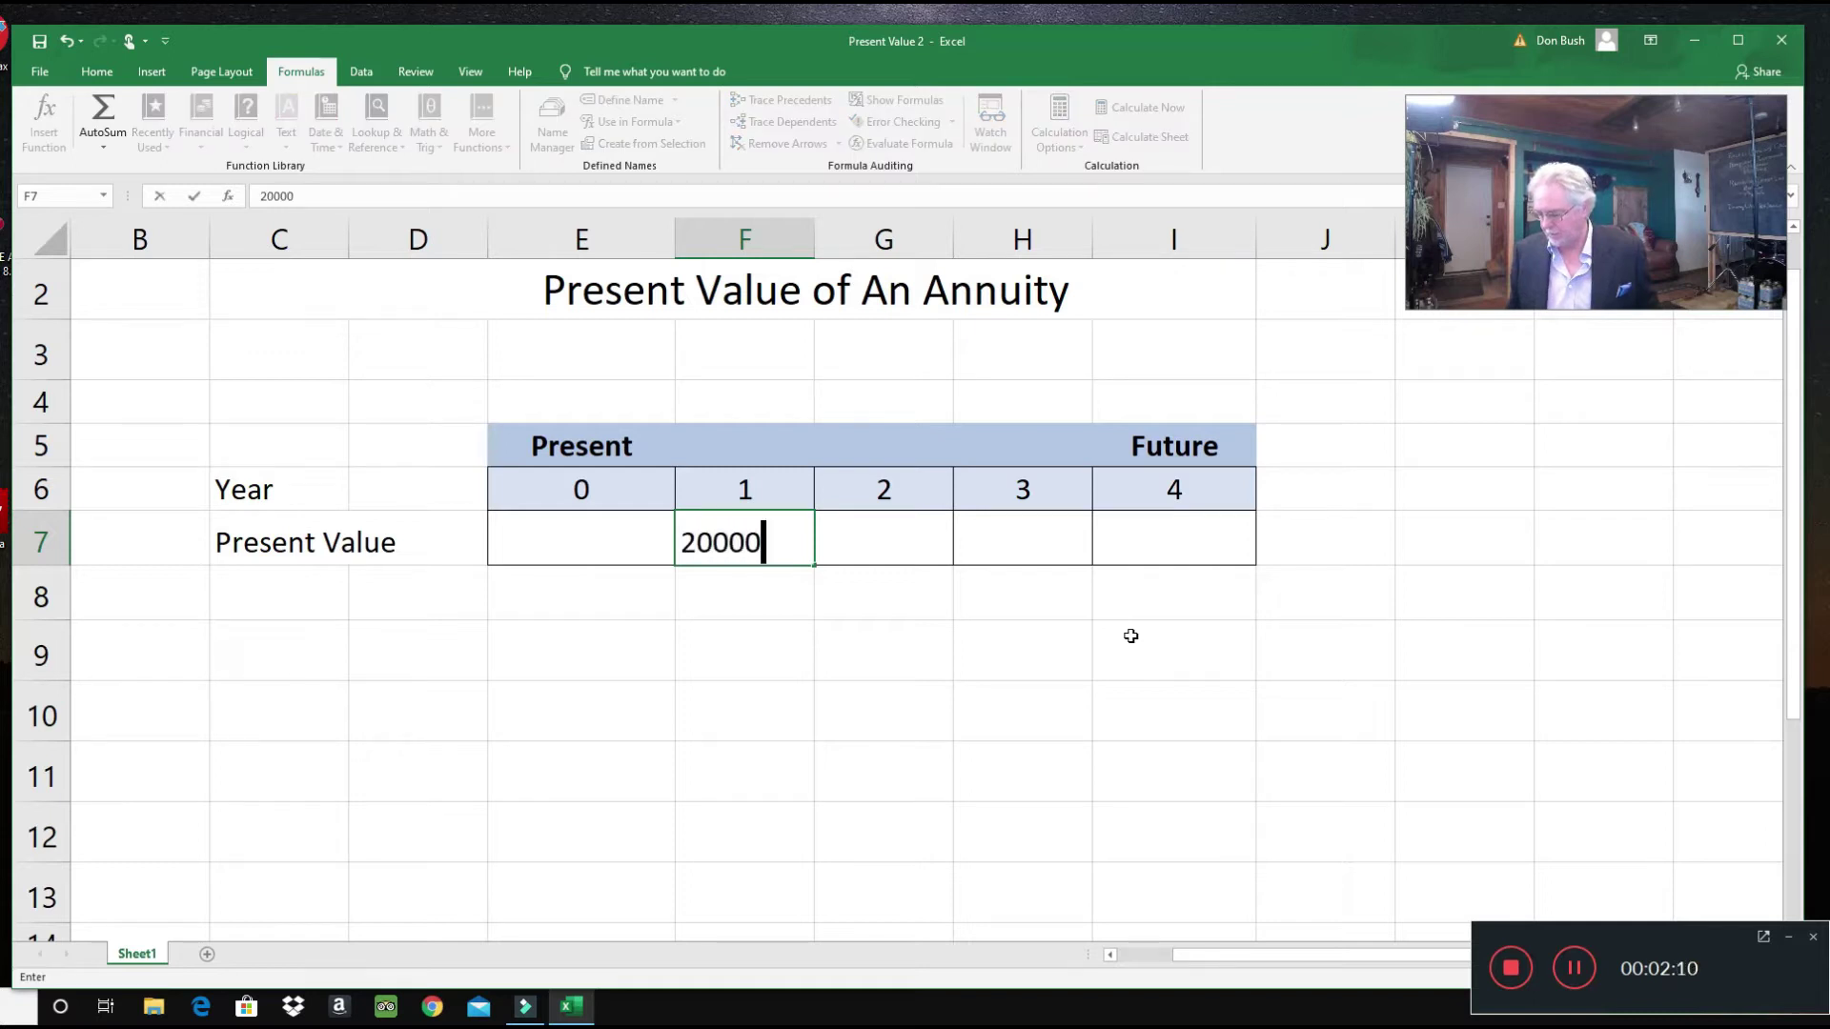
key("Tab")
type("20000")
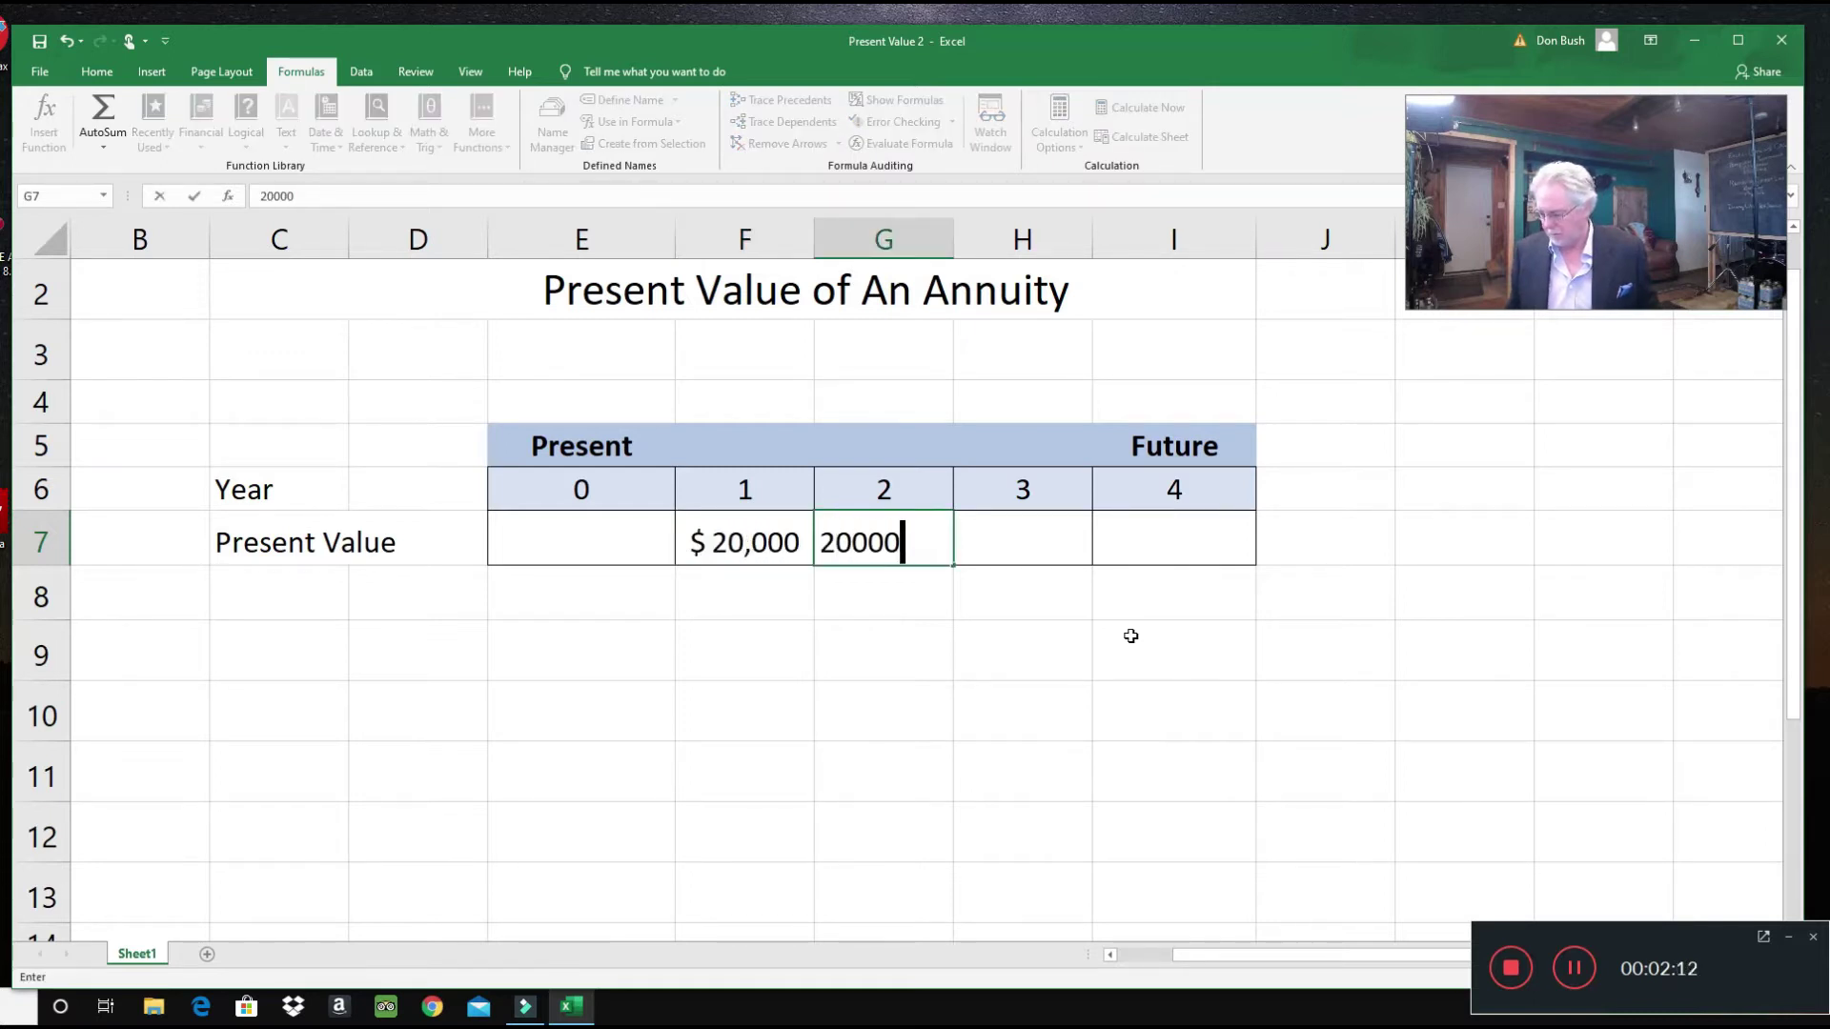
key("Tab")
type("20,000")
key("Tab")
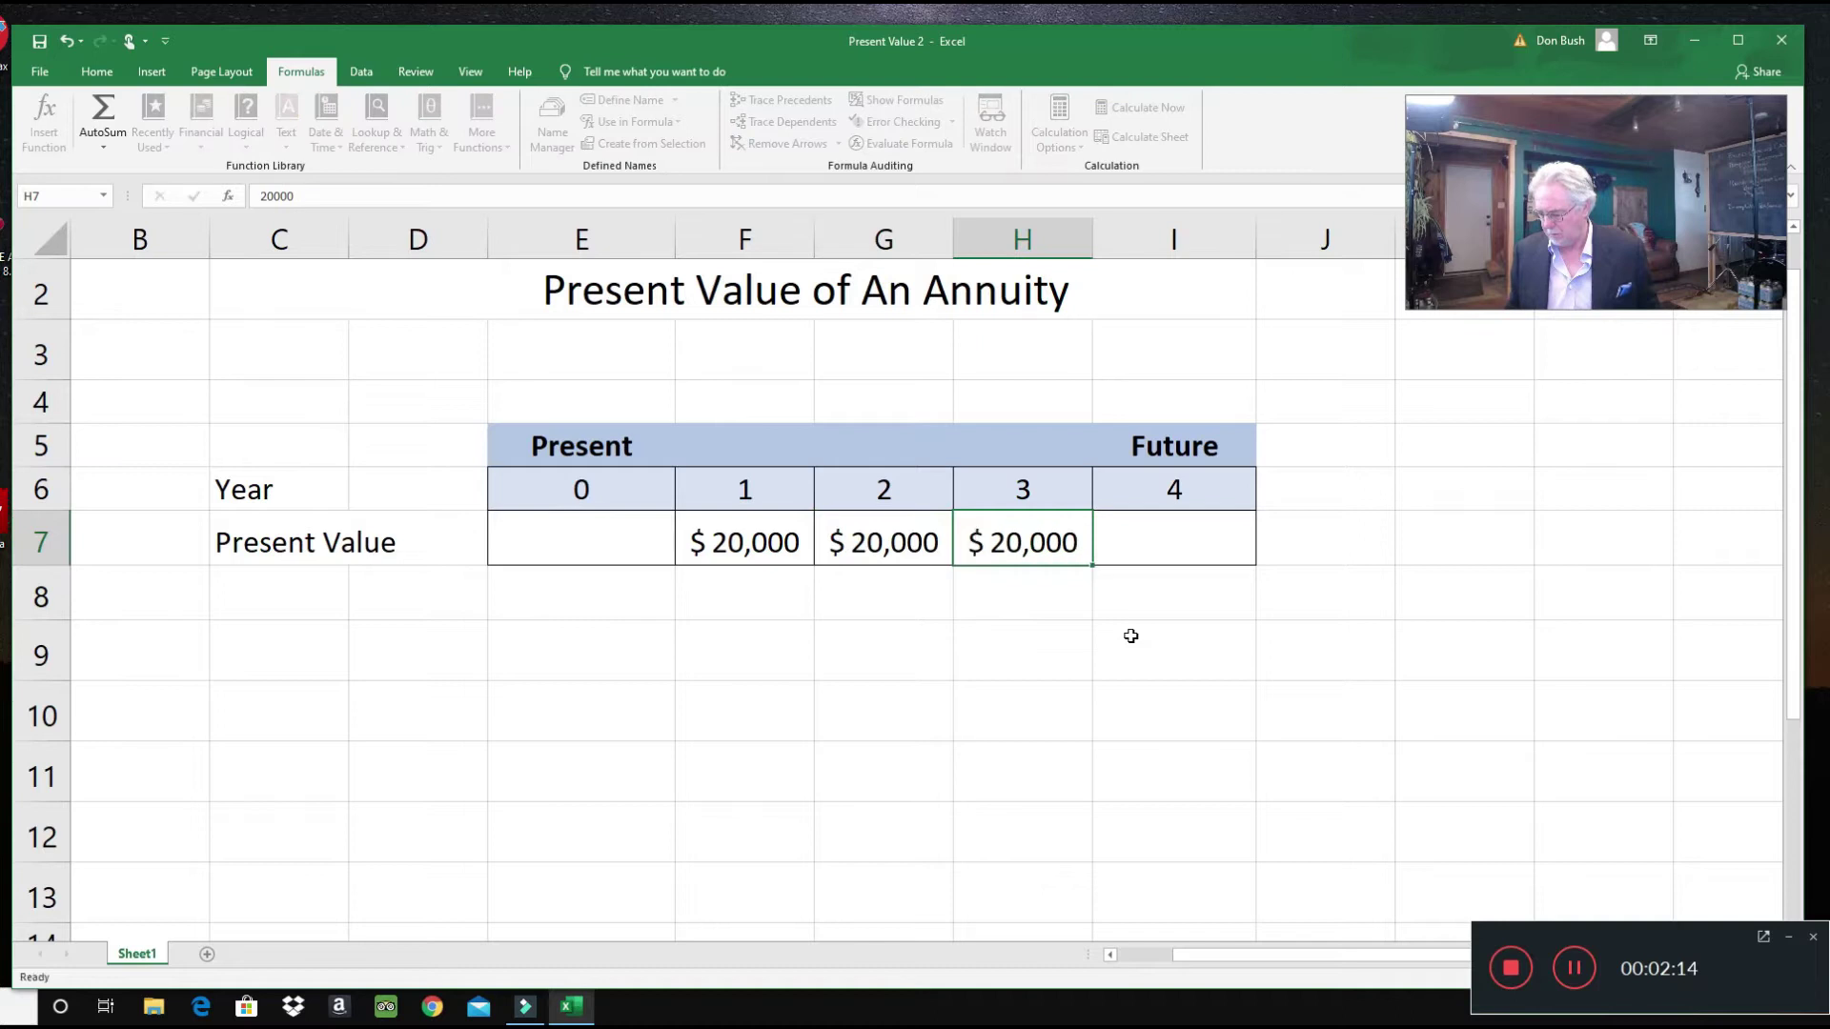
type("20,")
type("000")
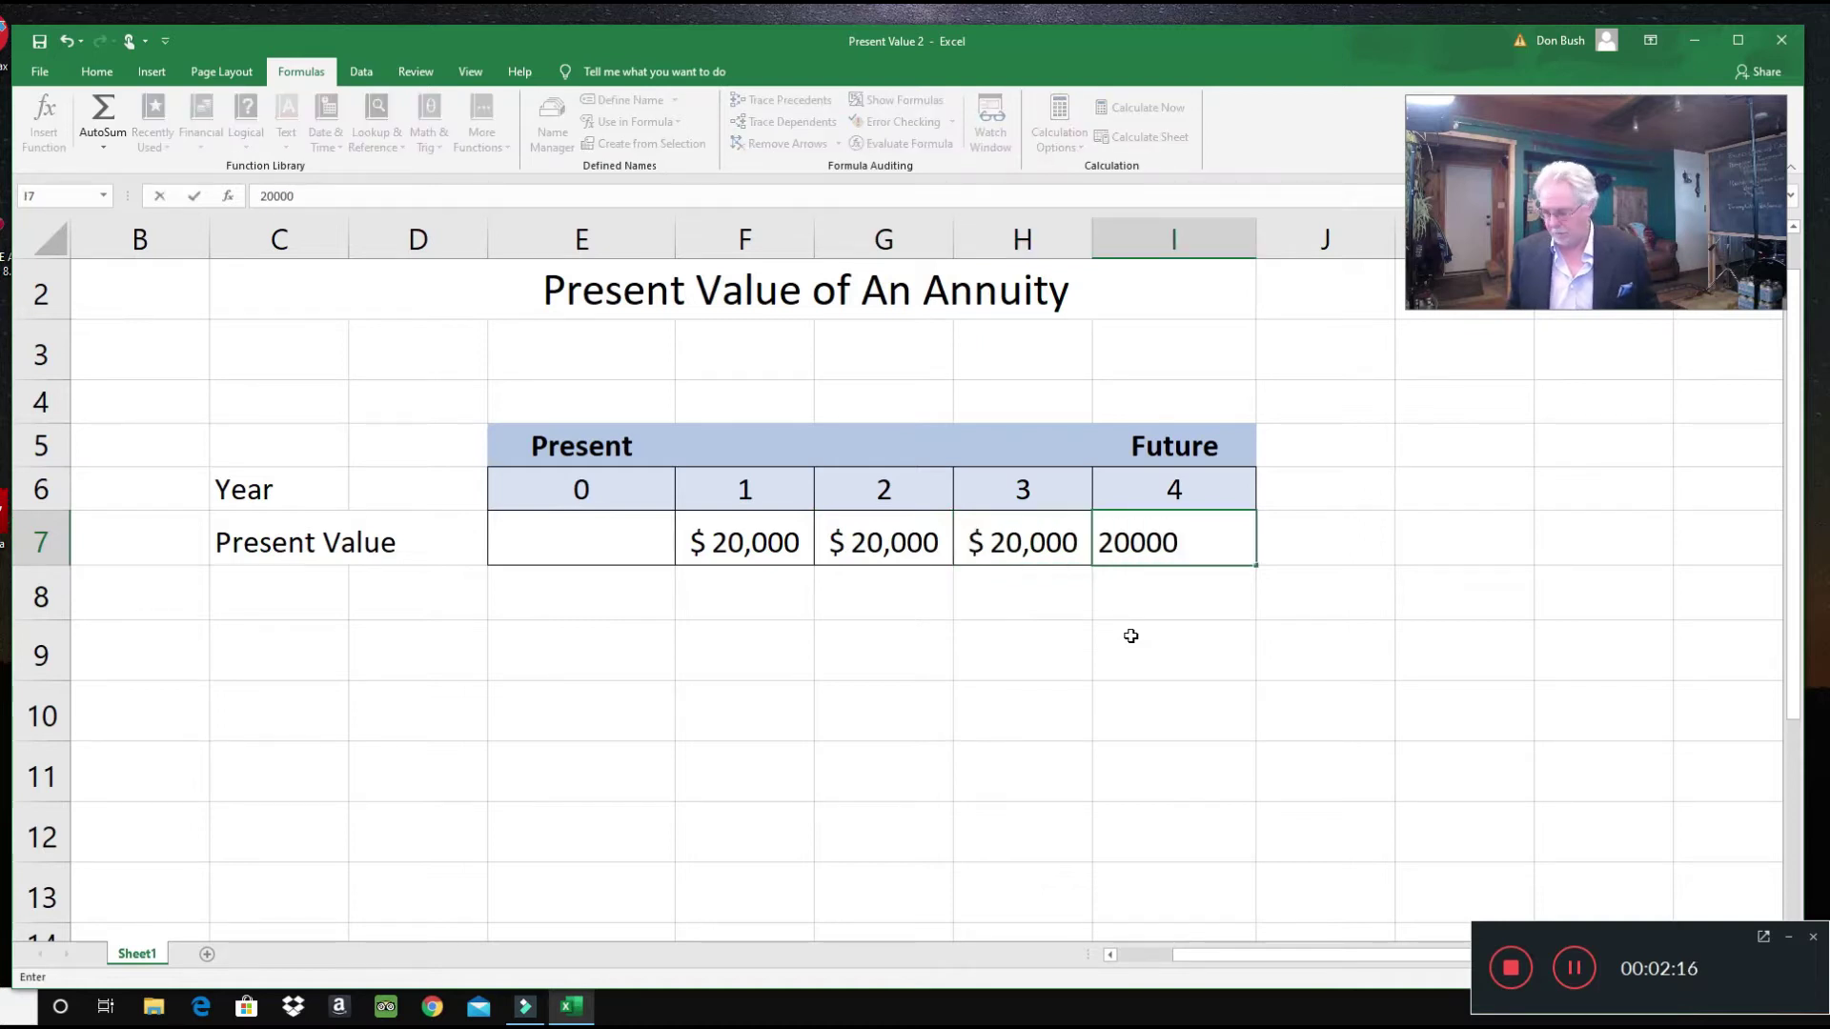
key("Return")
key("Up")
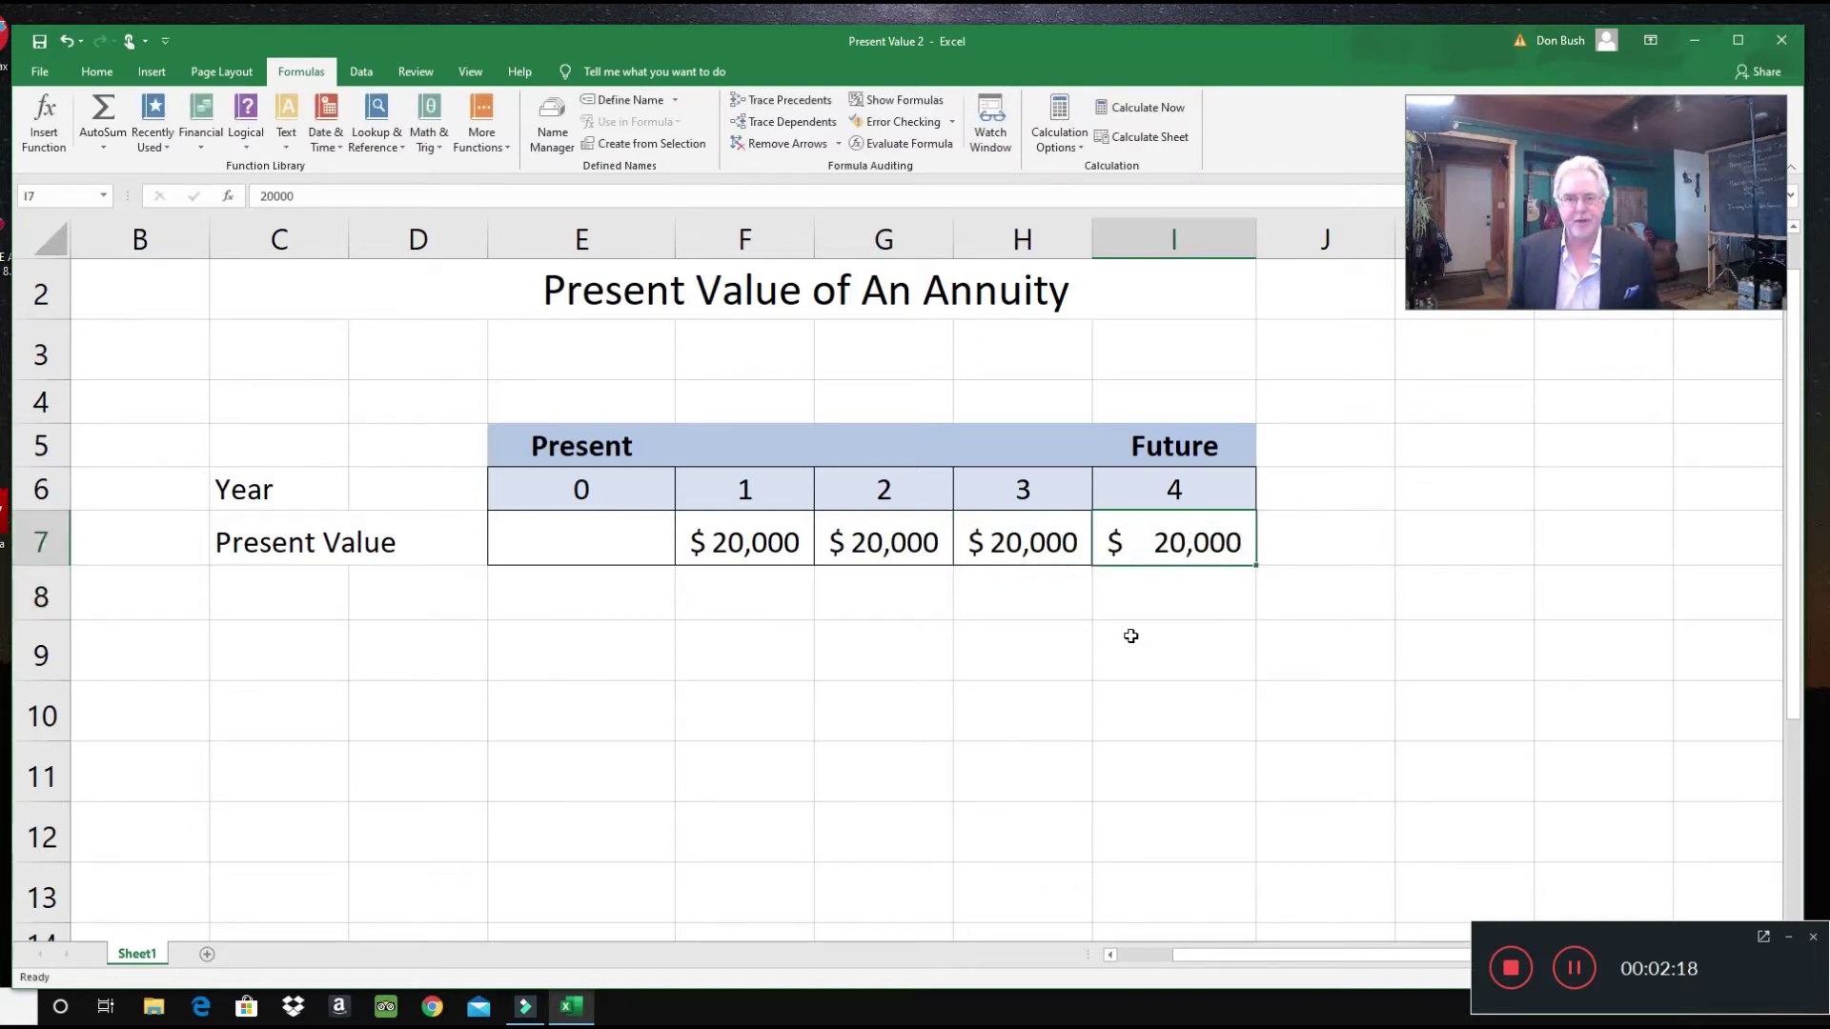
key("Down")
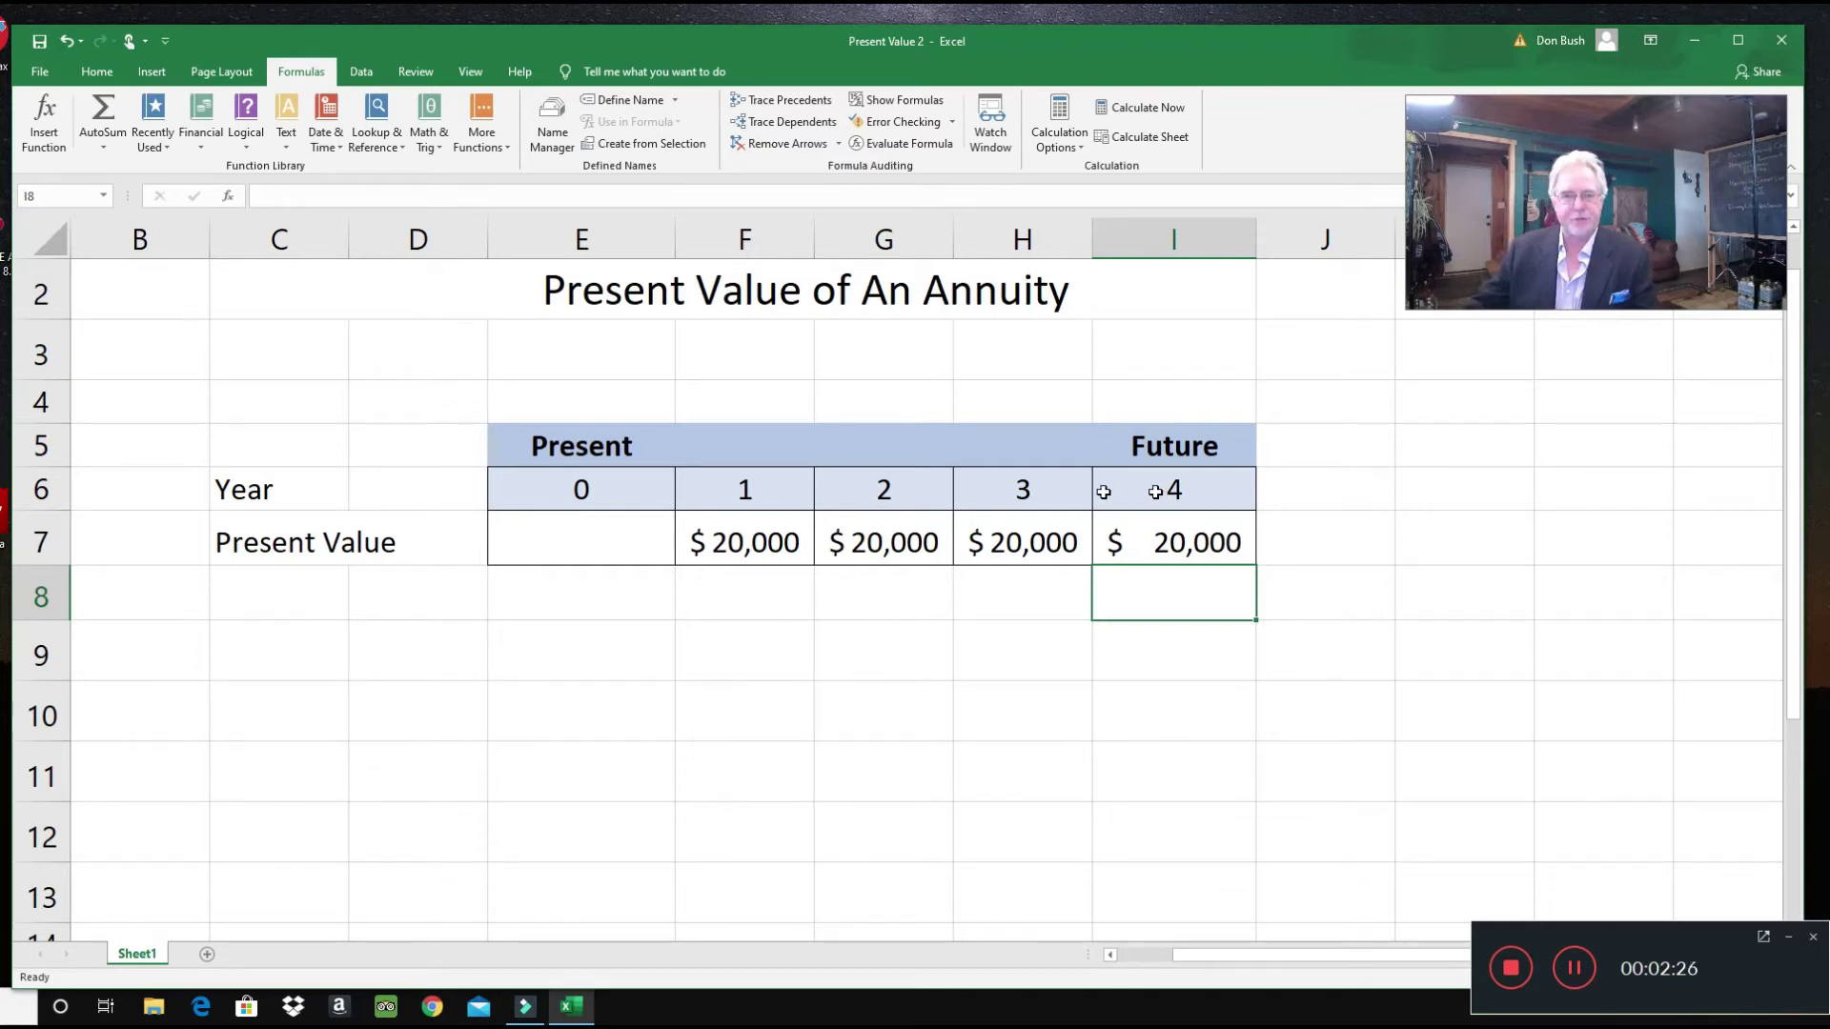
left_click(920, 627)
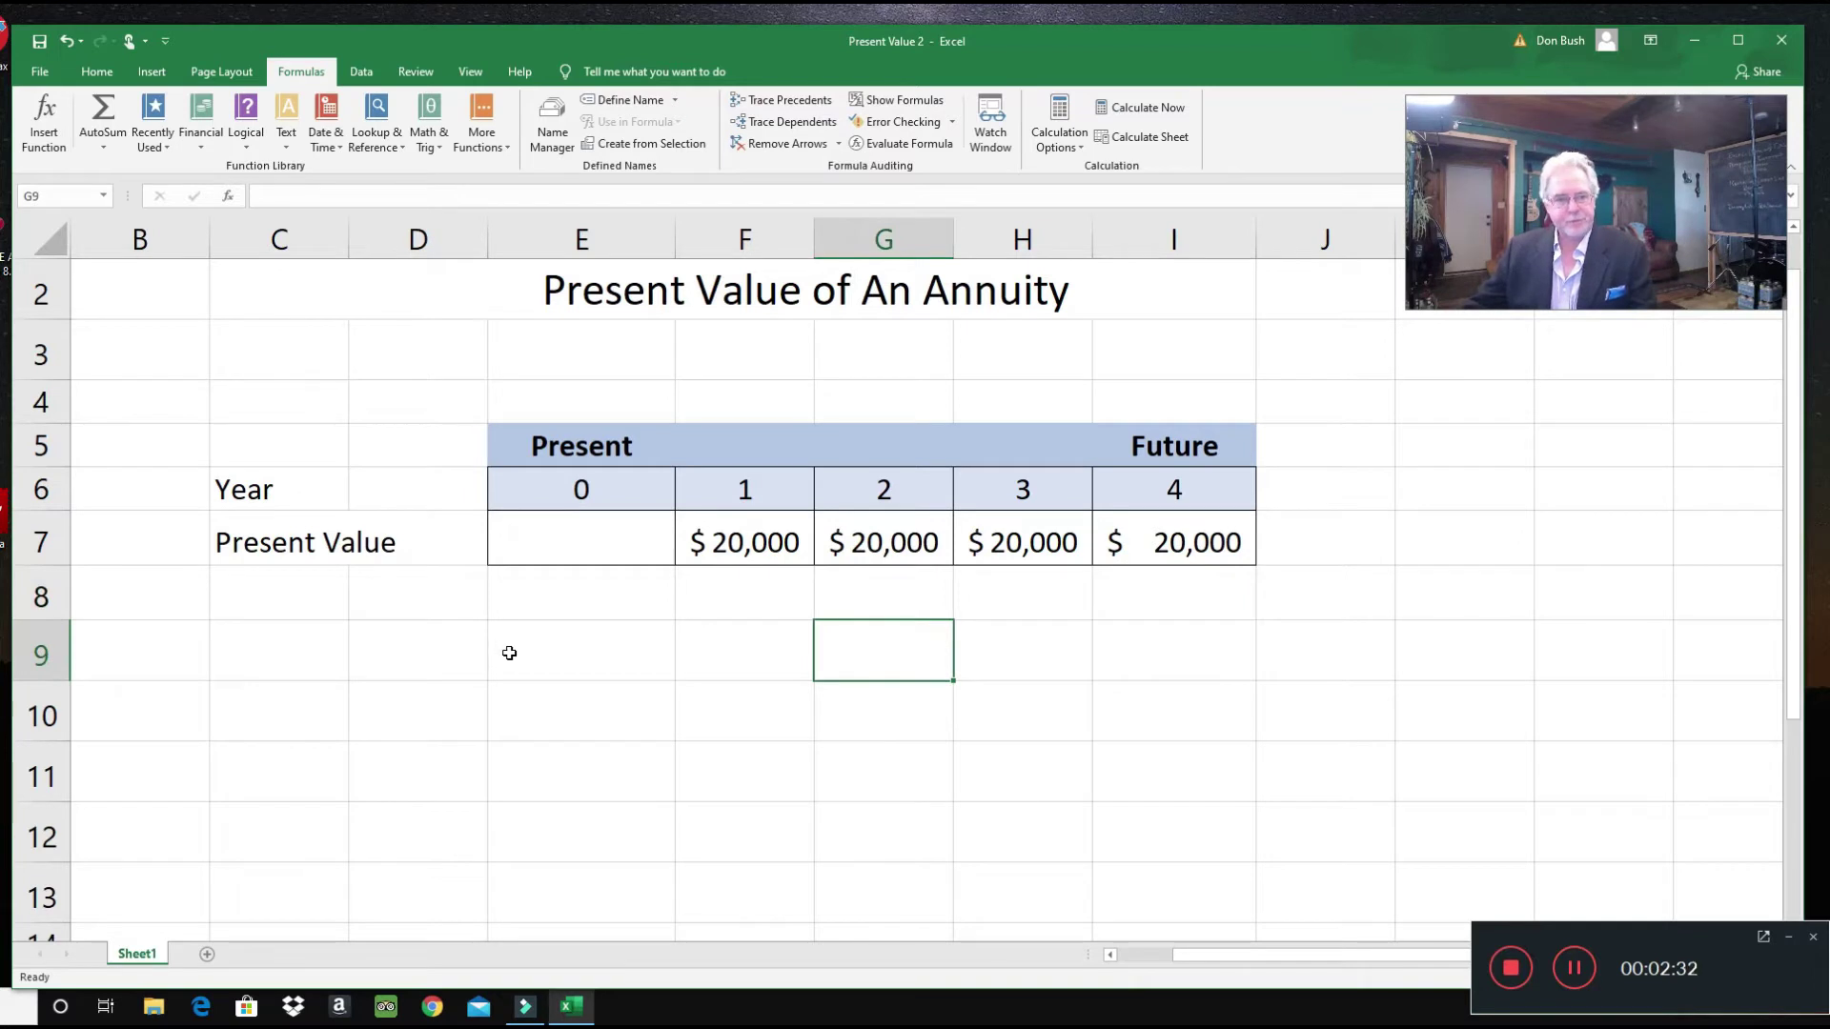
Step: Enter a discount rate of 10% in cell C9
left_click(242, 651)
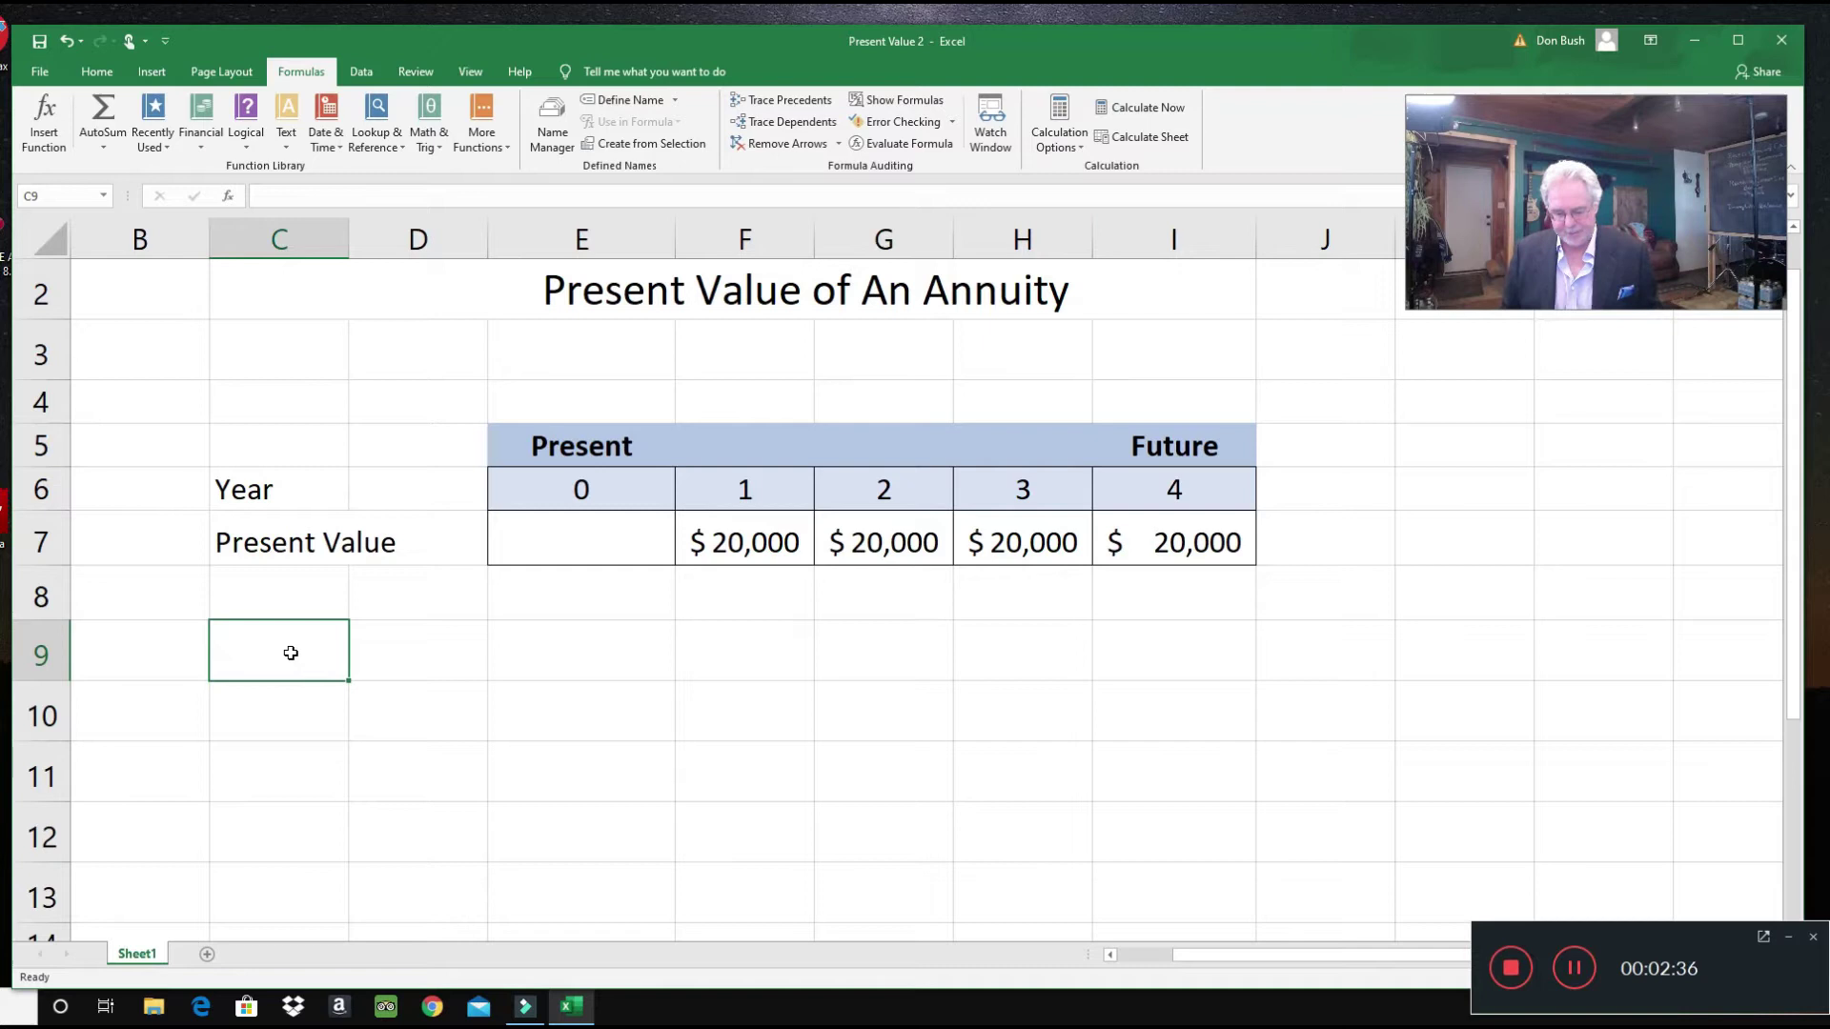
type("10%")
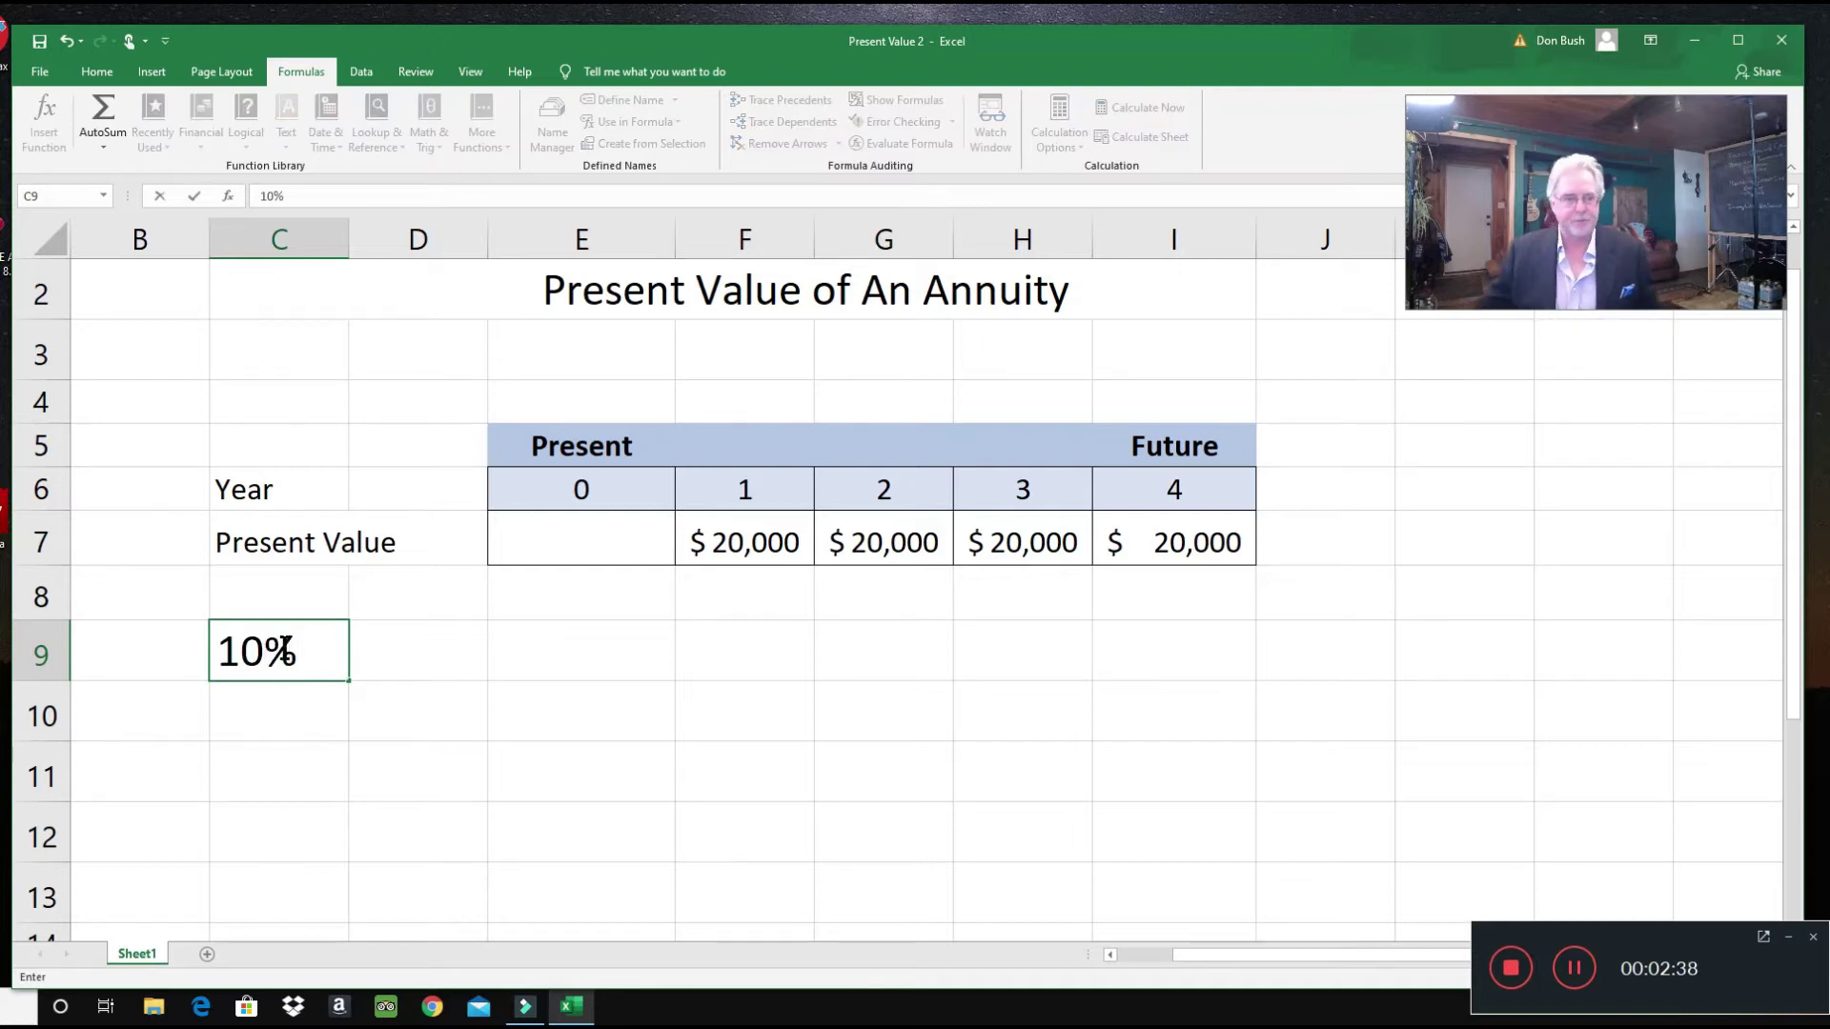
left_click(545, 655)
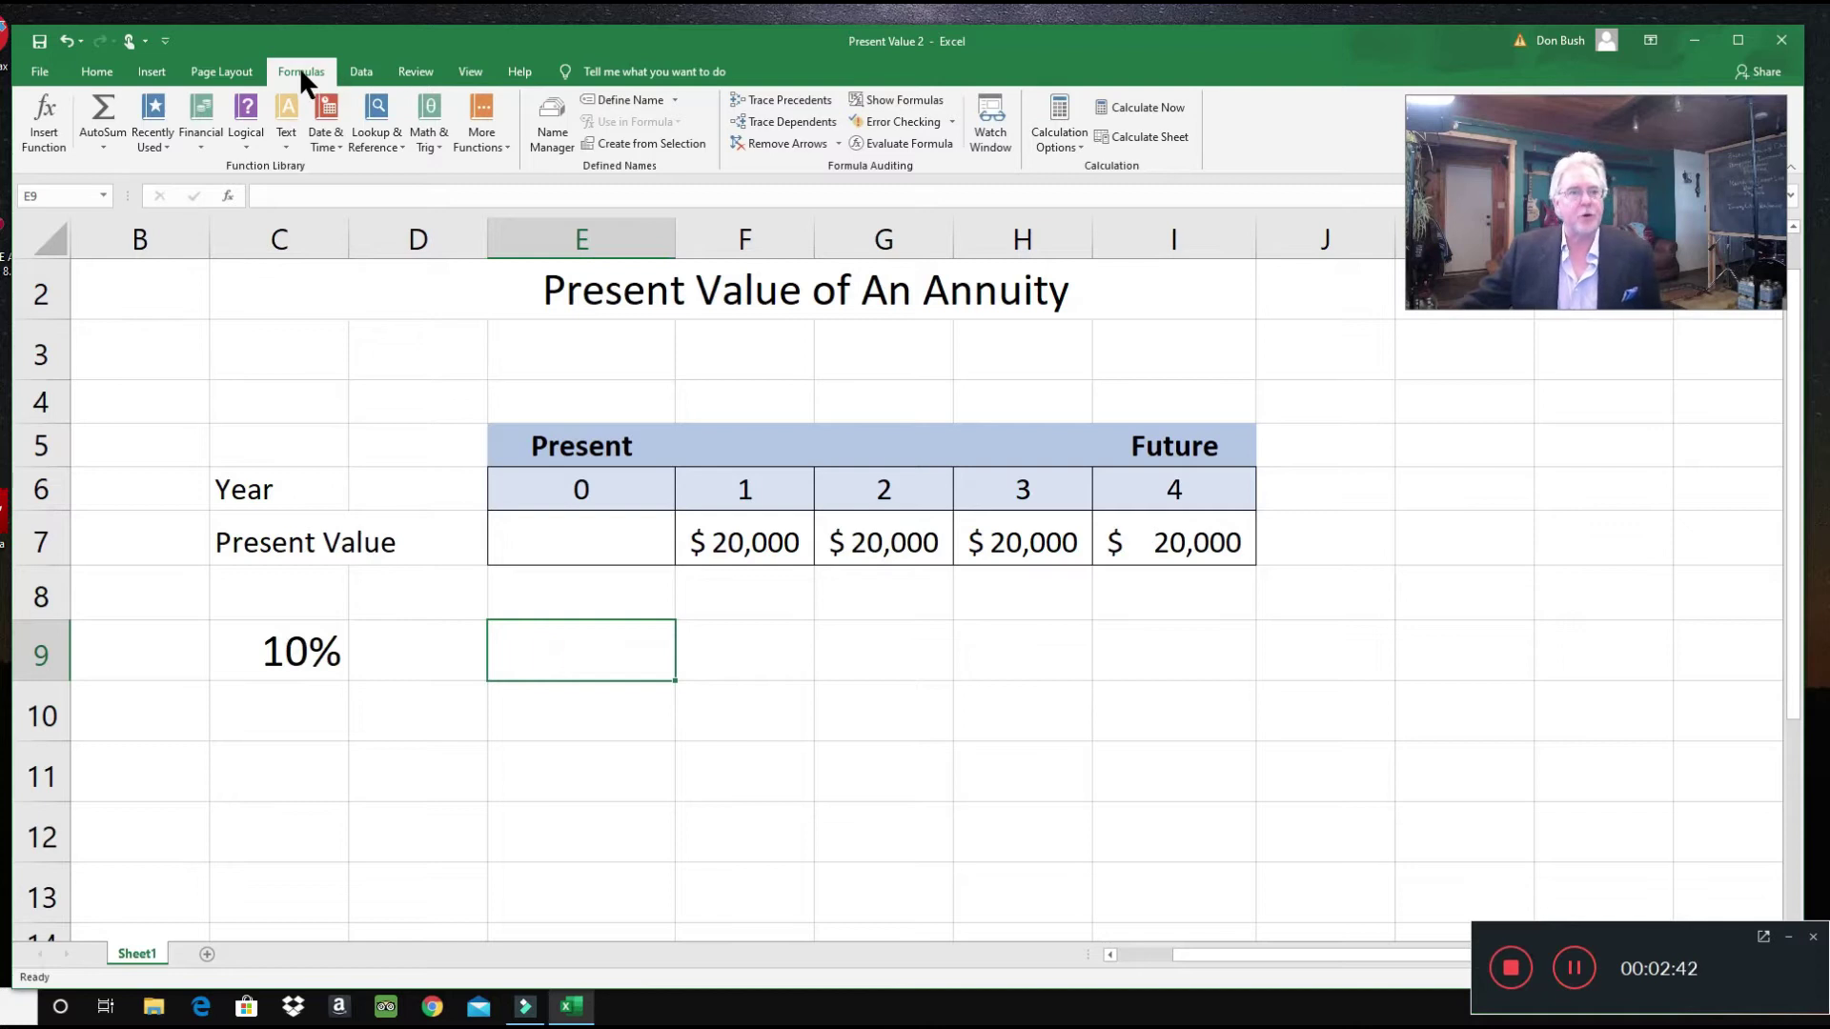
Step: Calculate the annuity's present value in E9 with the NPV function, using rate .10 and the payments in F7:I7
left_click(193, 127)
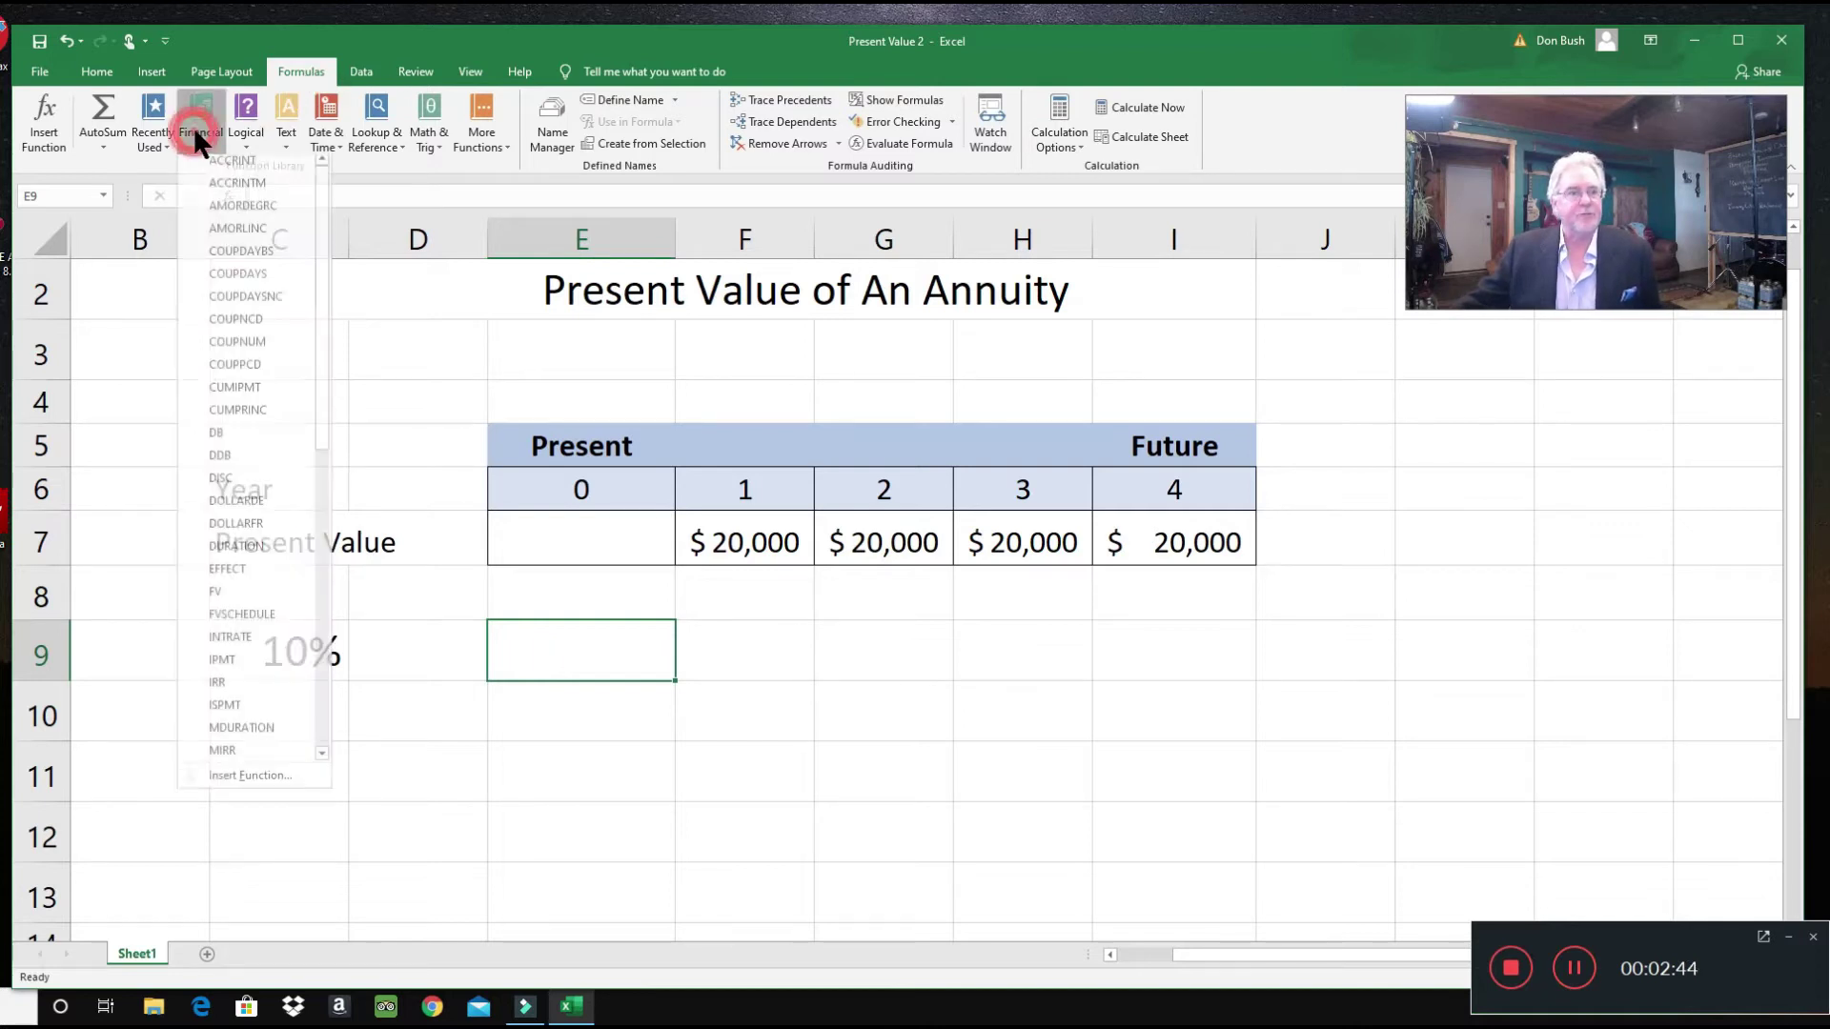
left_click_drag(314, 377, 290, 486)
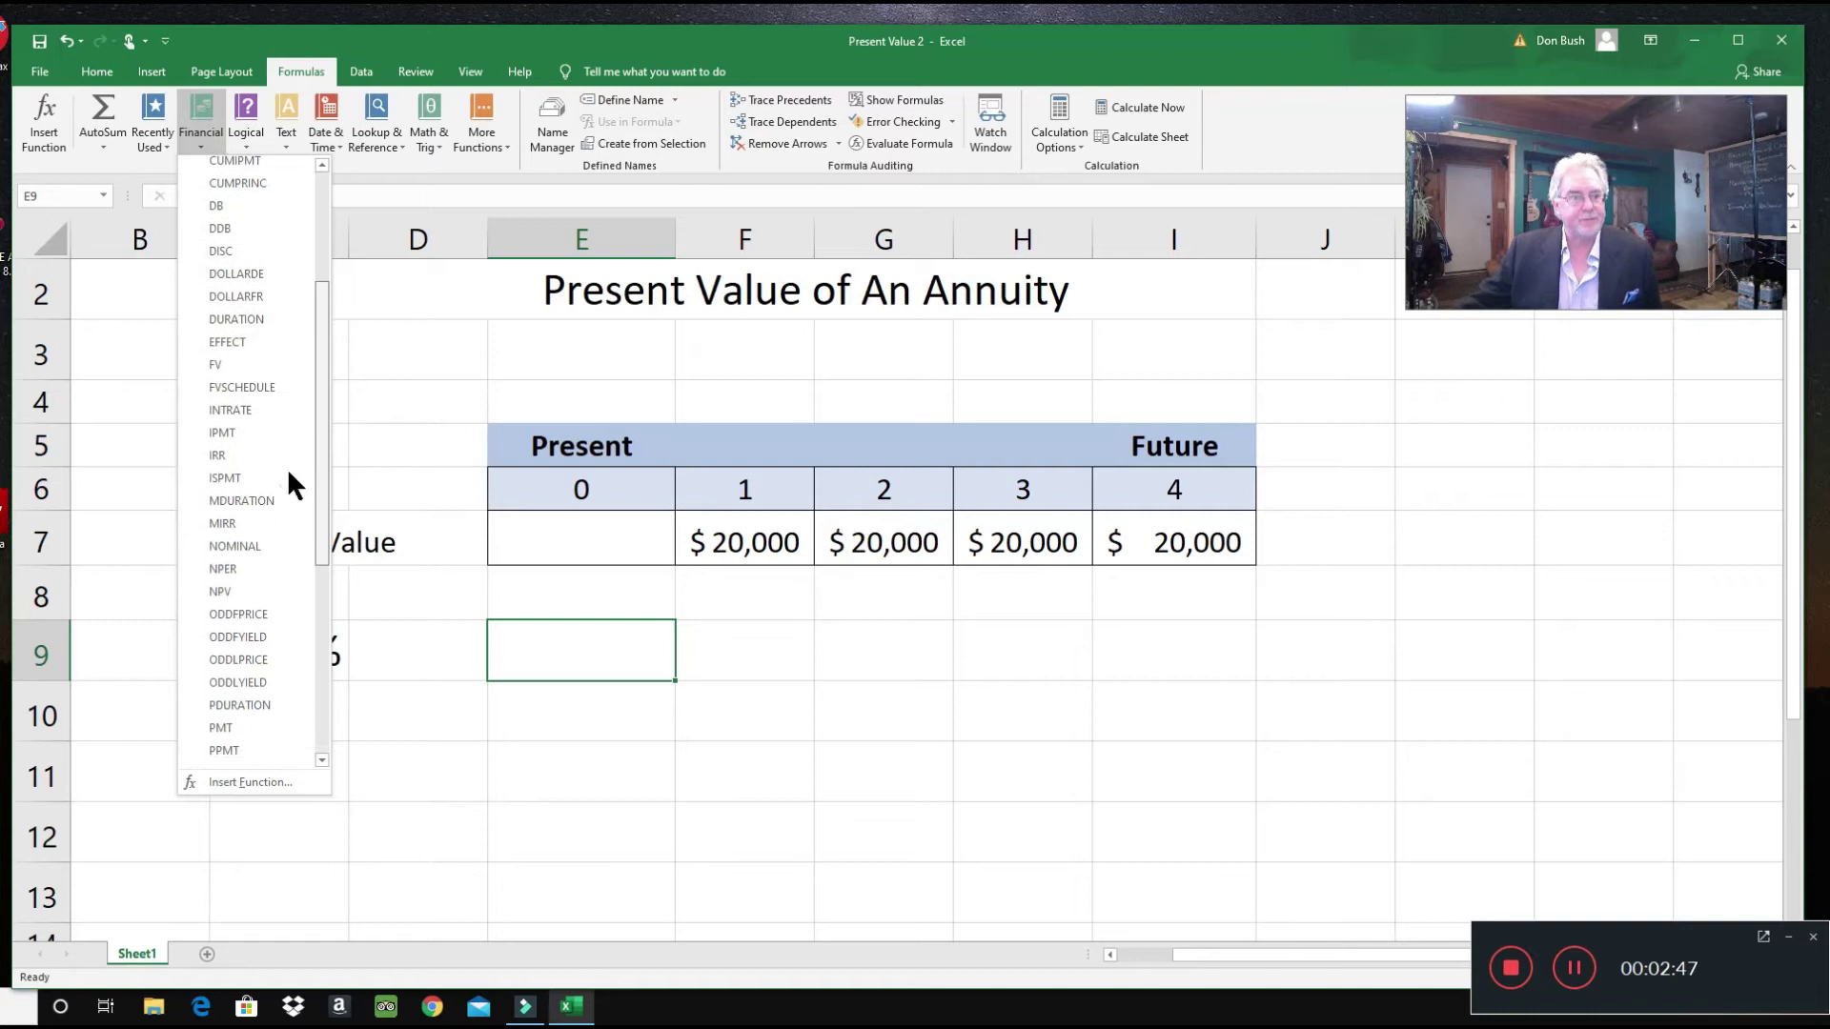
left_click(238, 588)
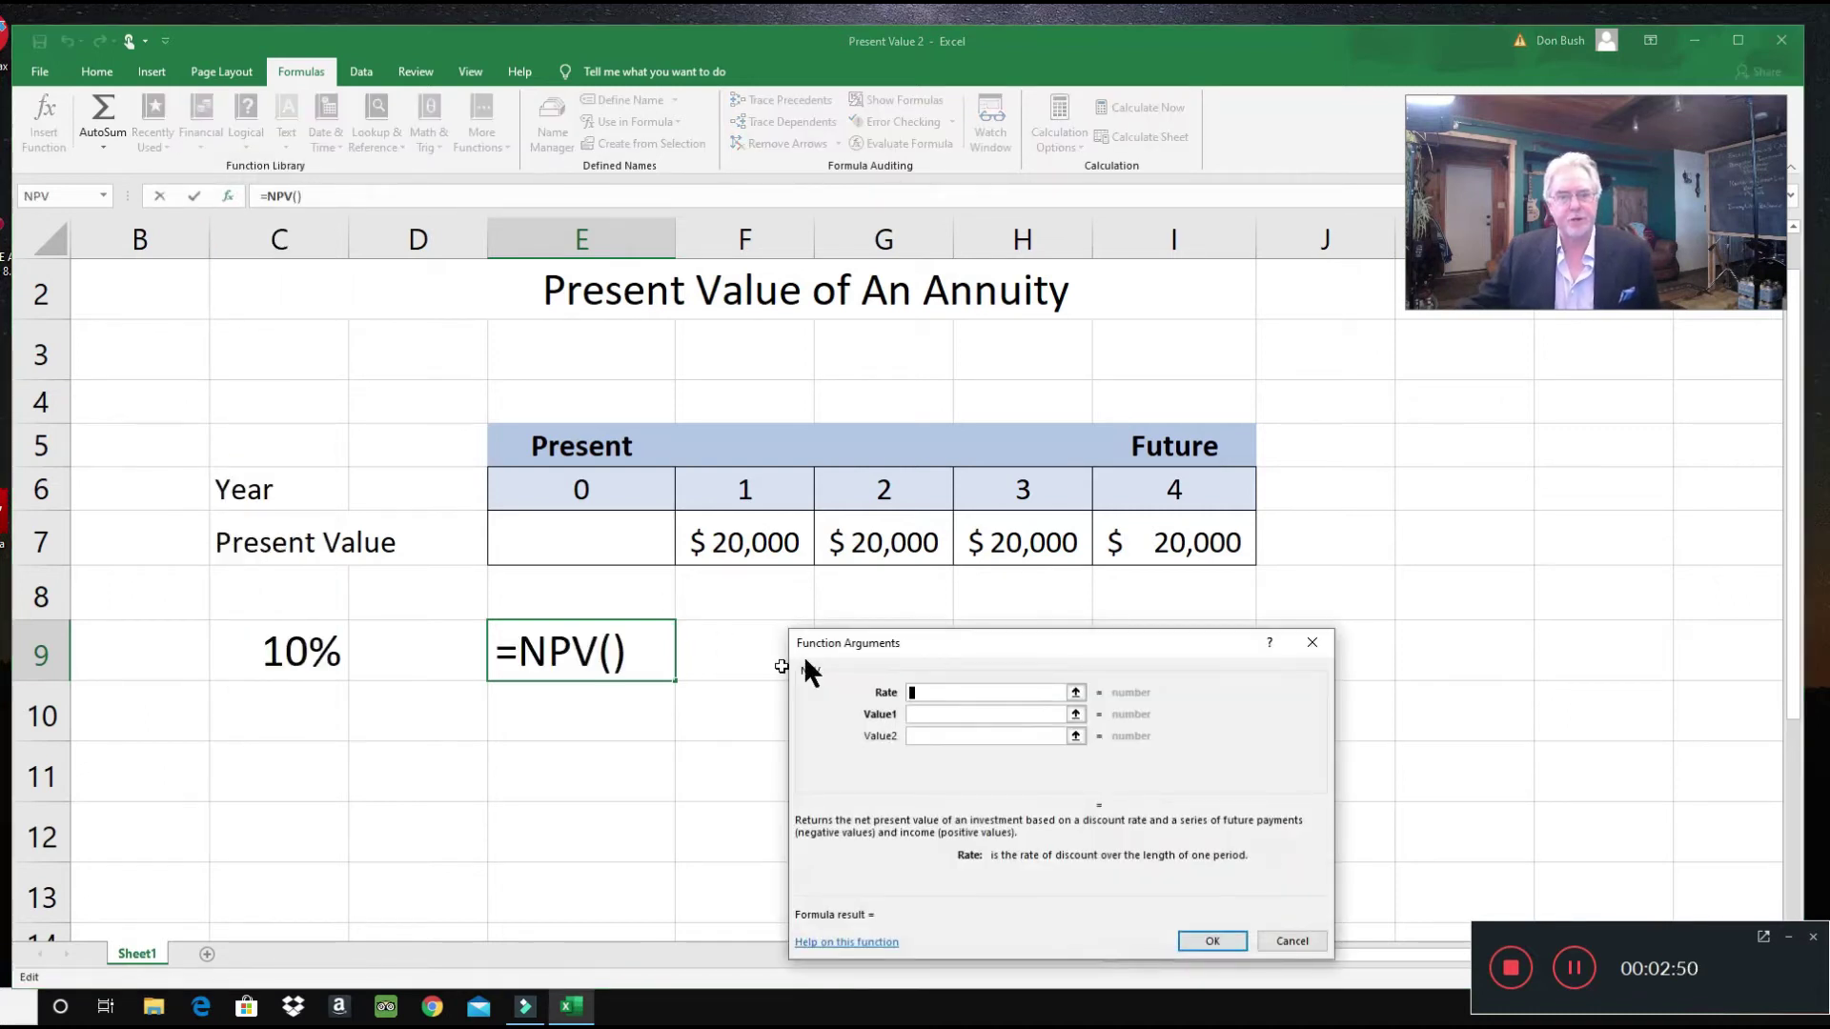
type(".10")
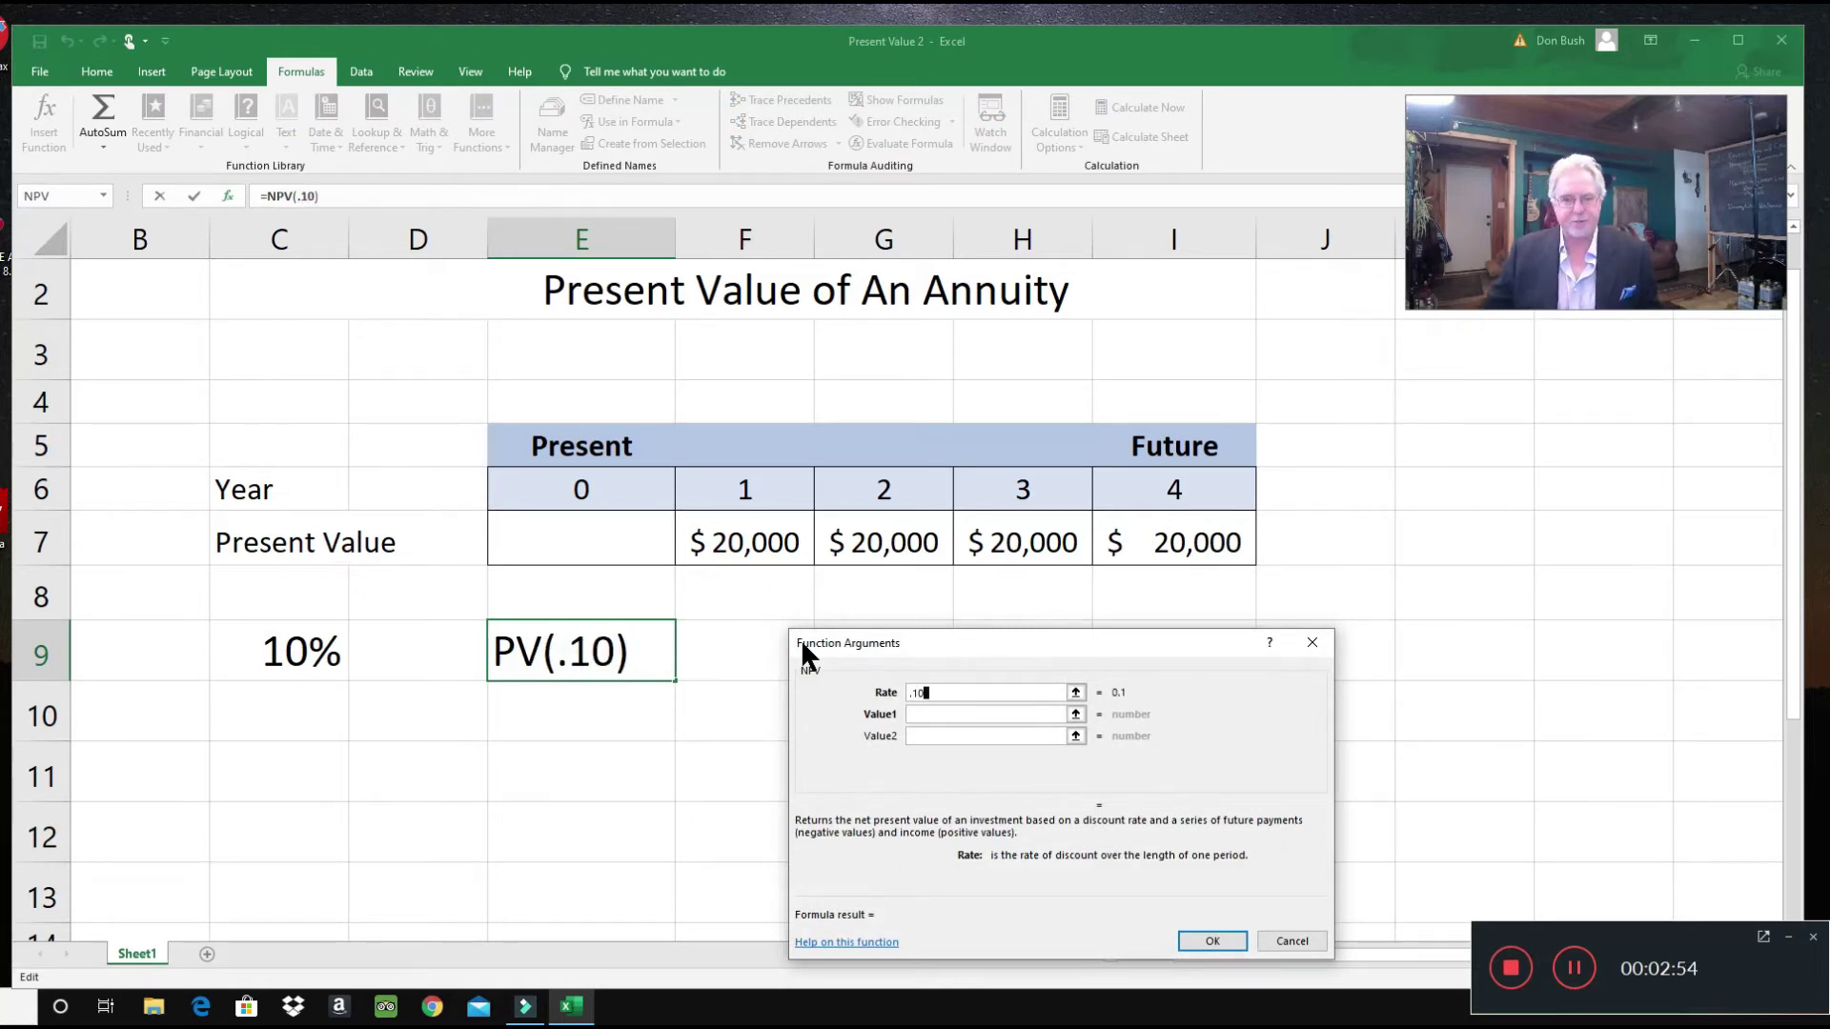
left_click(931, 716)
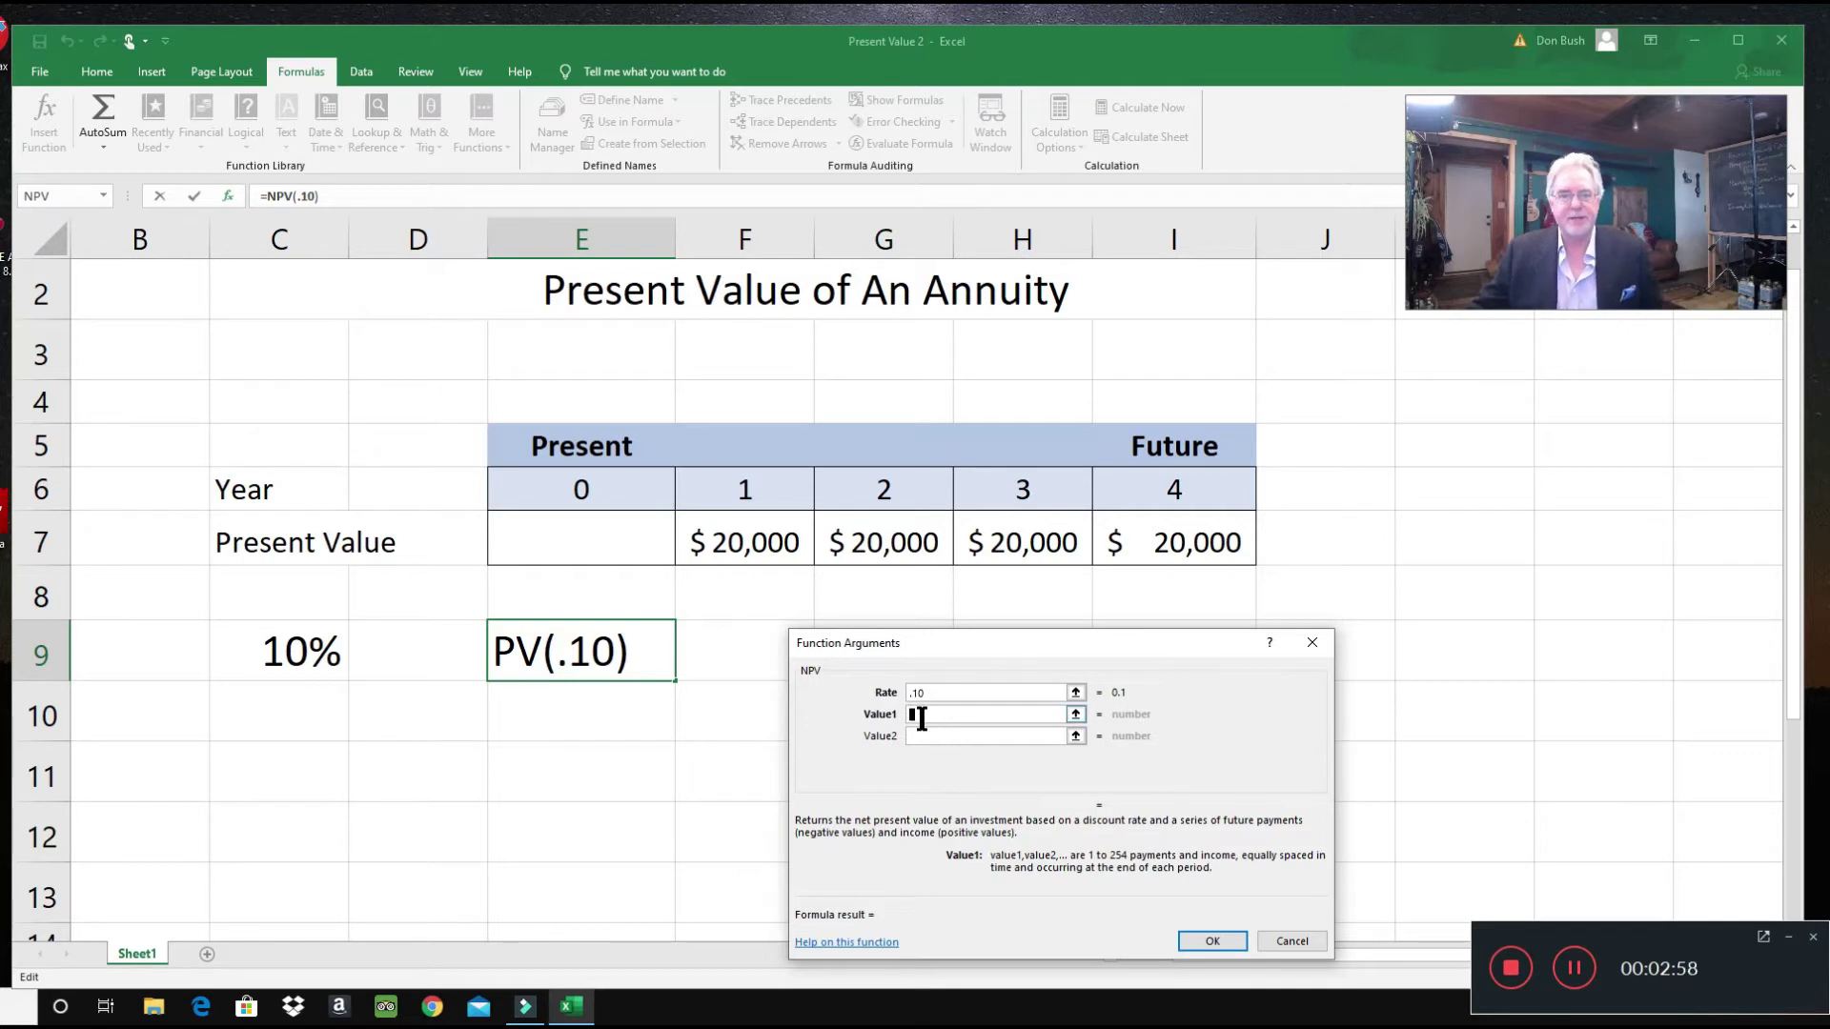
left_click_drag(732, 541, 1168, 538)
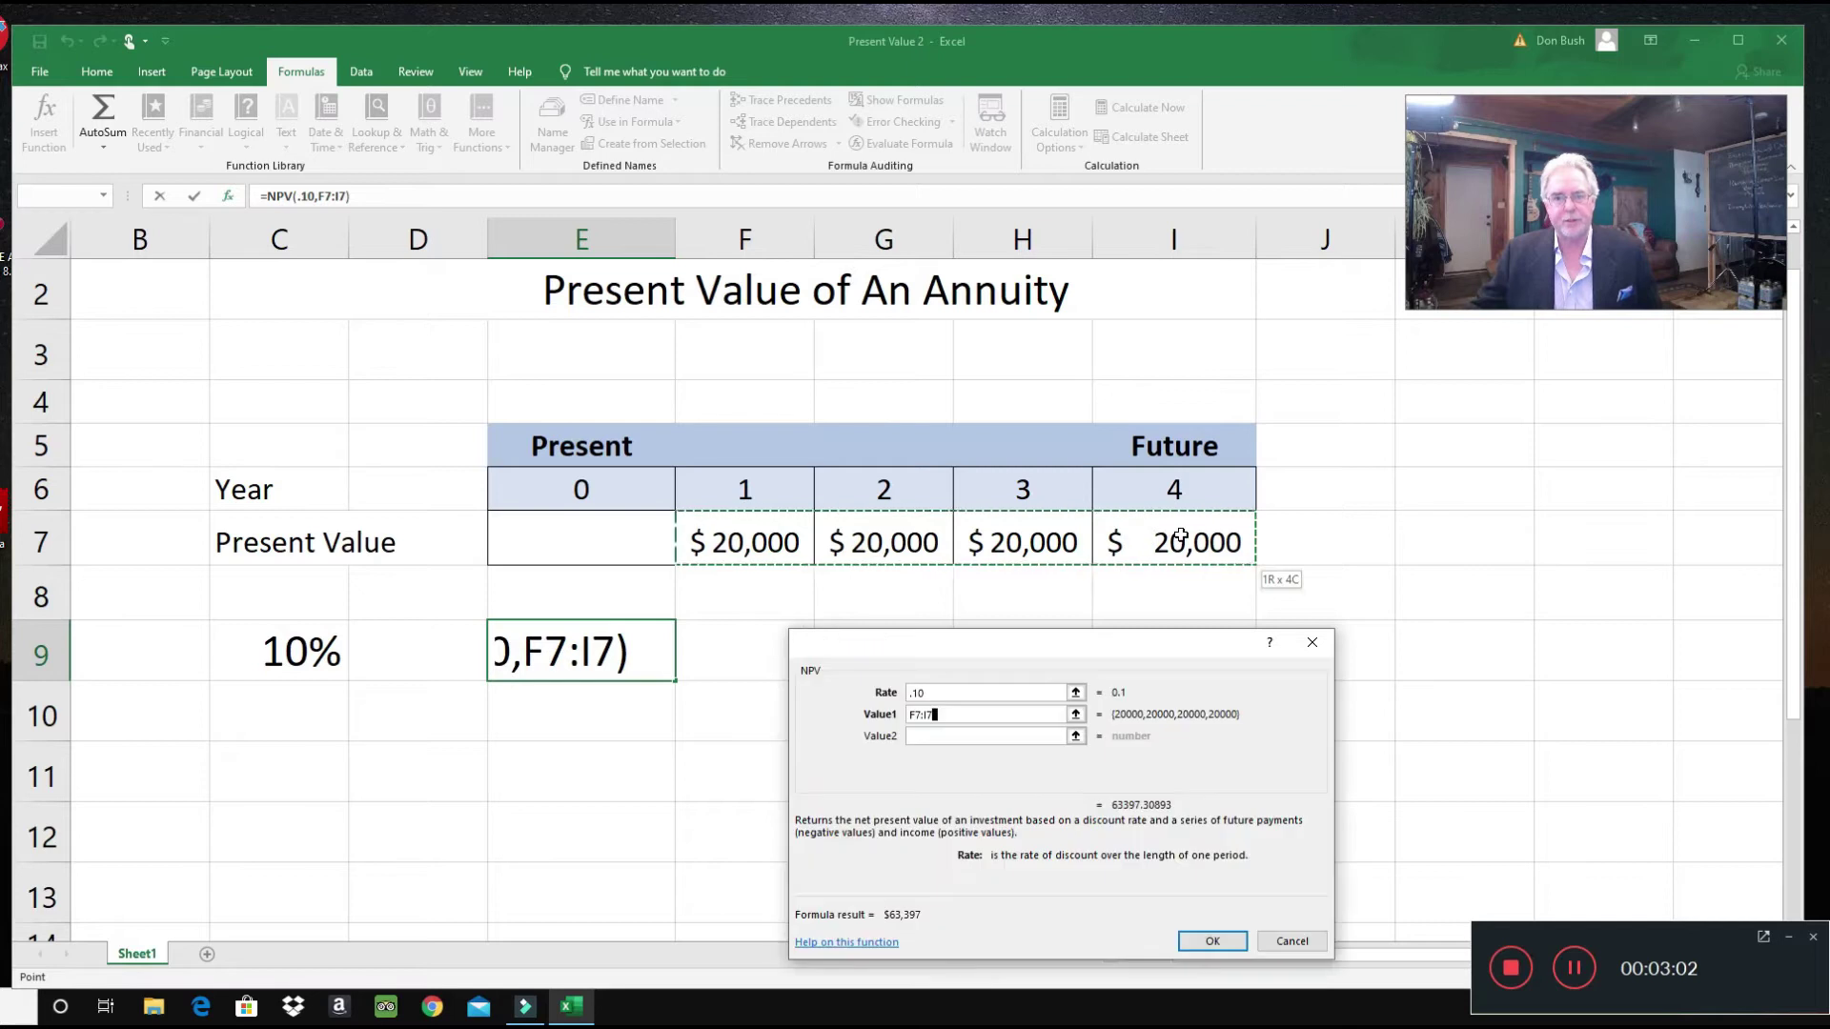
left_click(1214, 936)
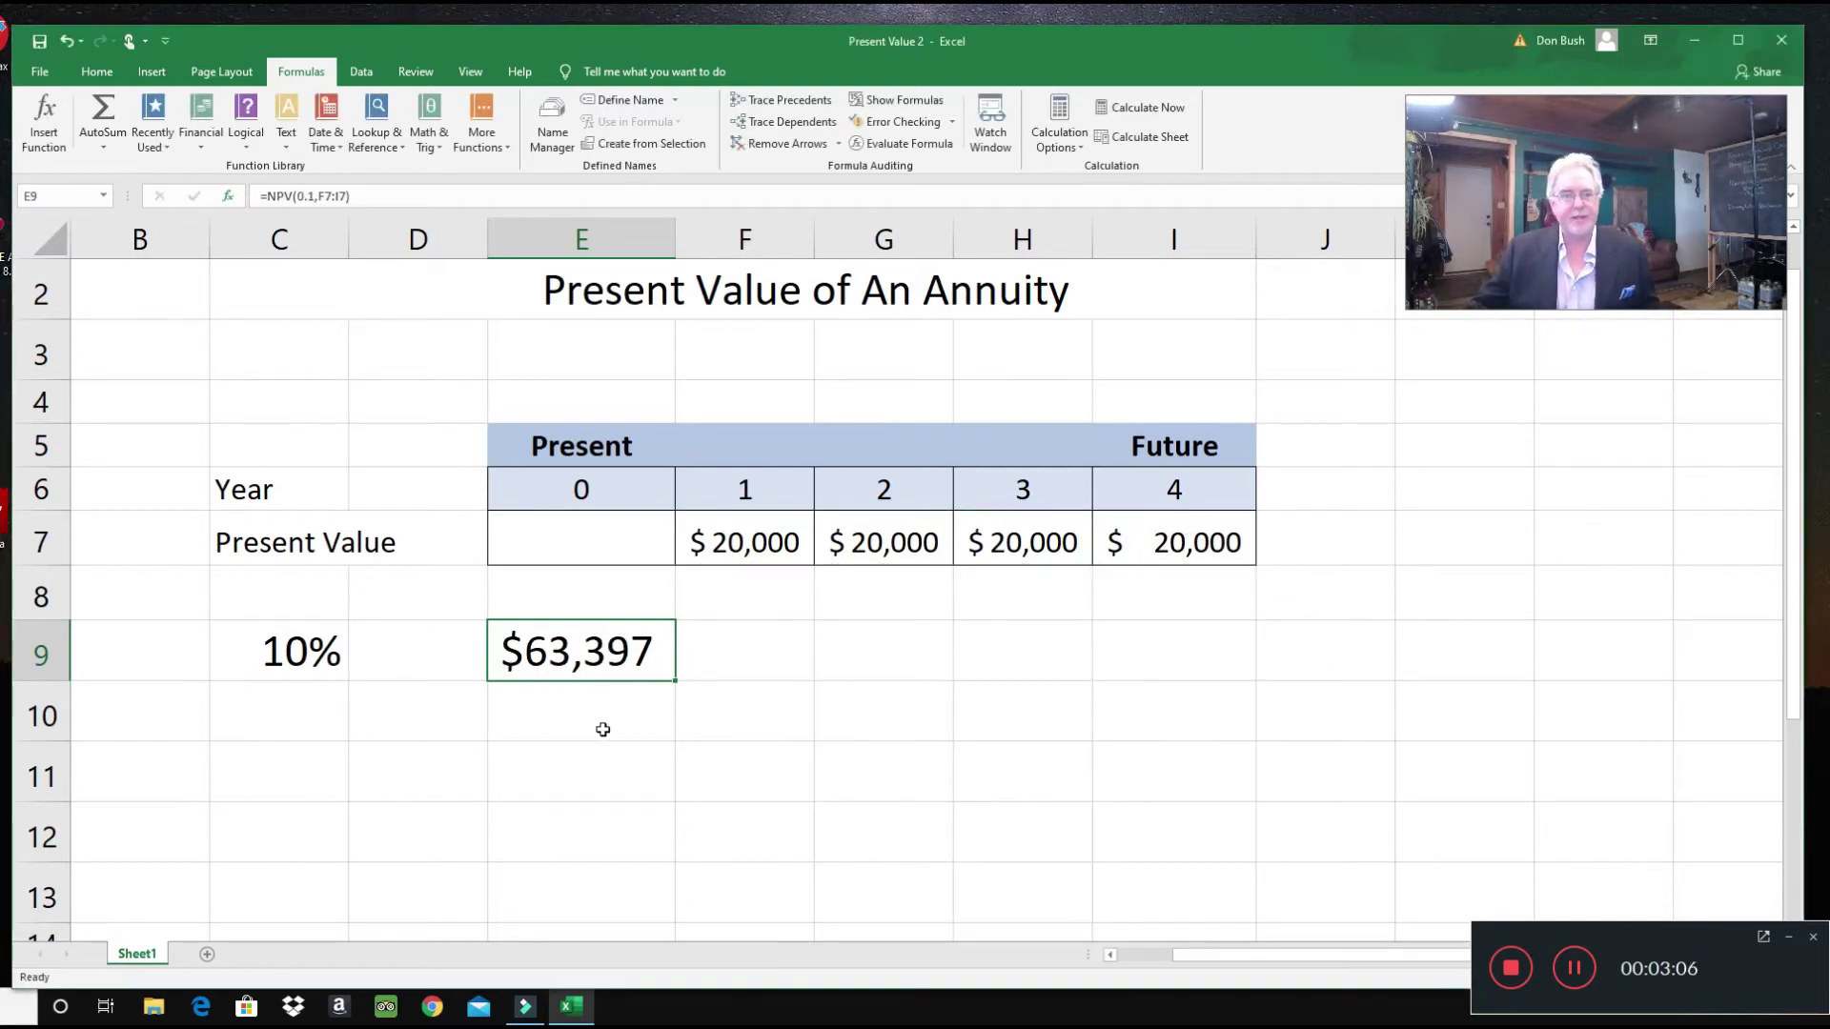
left_click(601, 747)
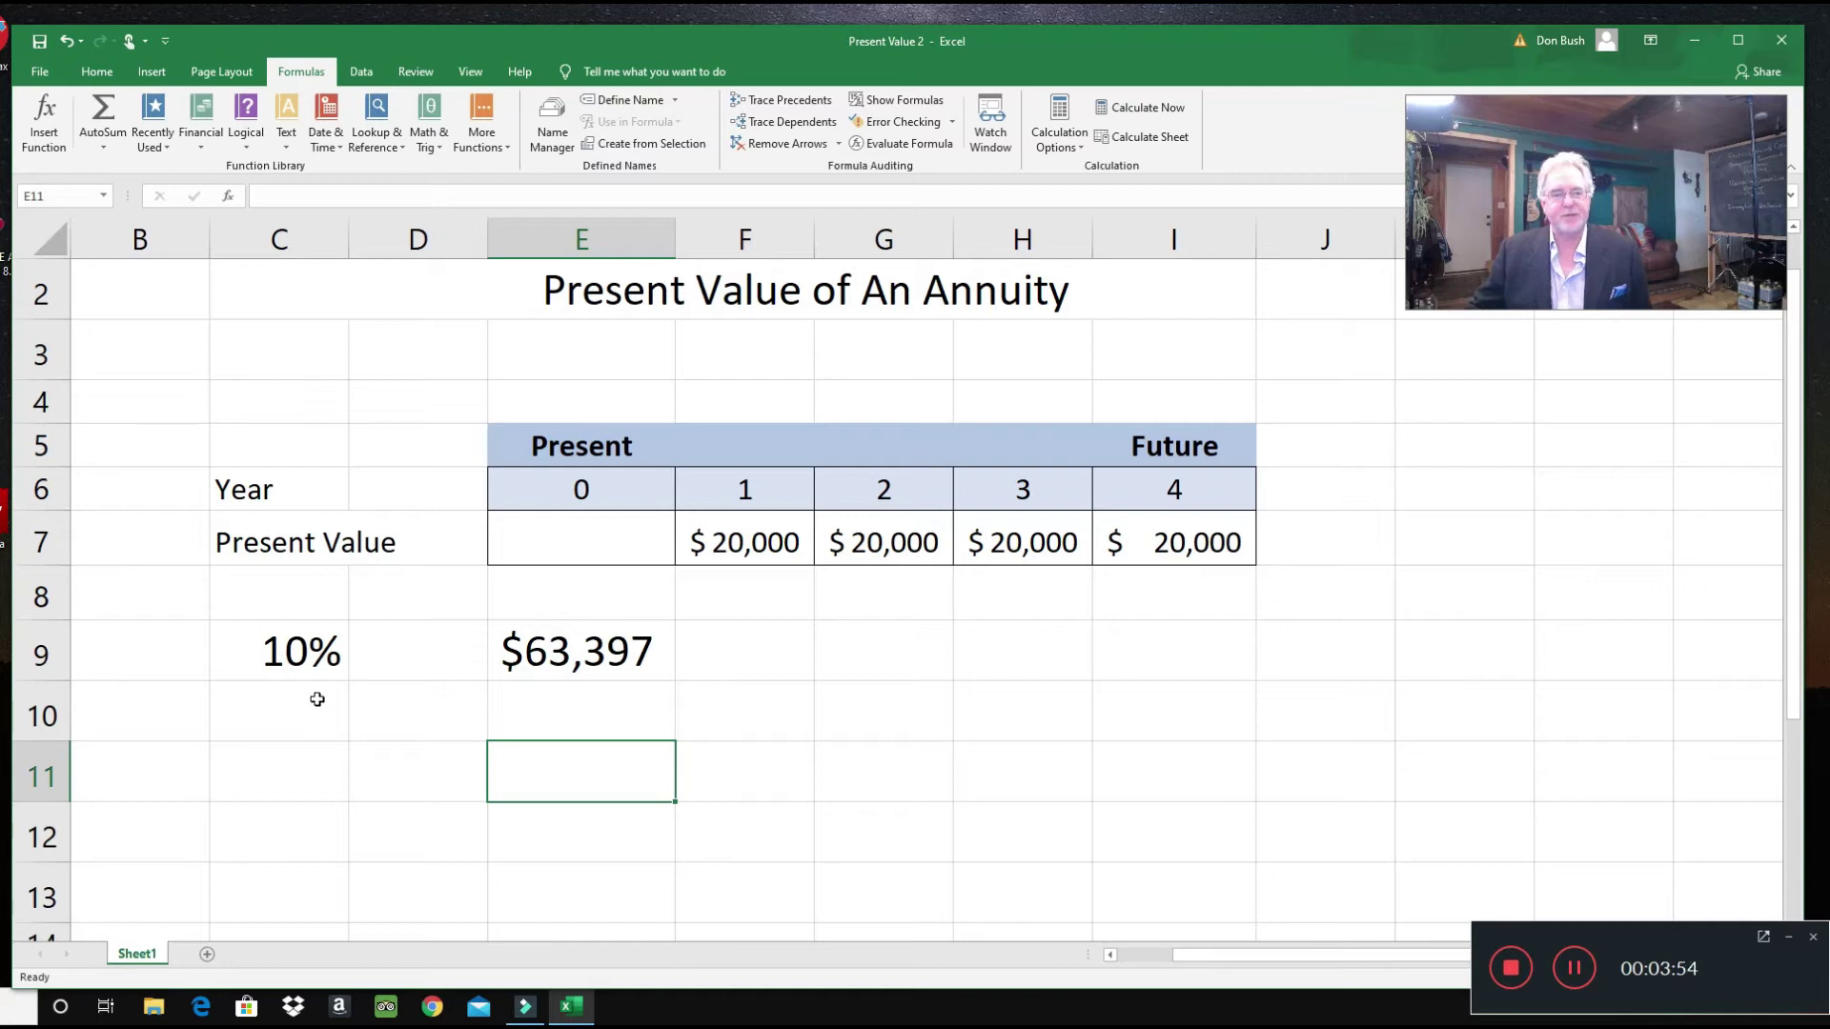
Step: Clear the present value result in E9 and change the discount rate in C9 to 6%
left_click(543, 650)
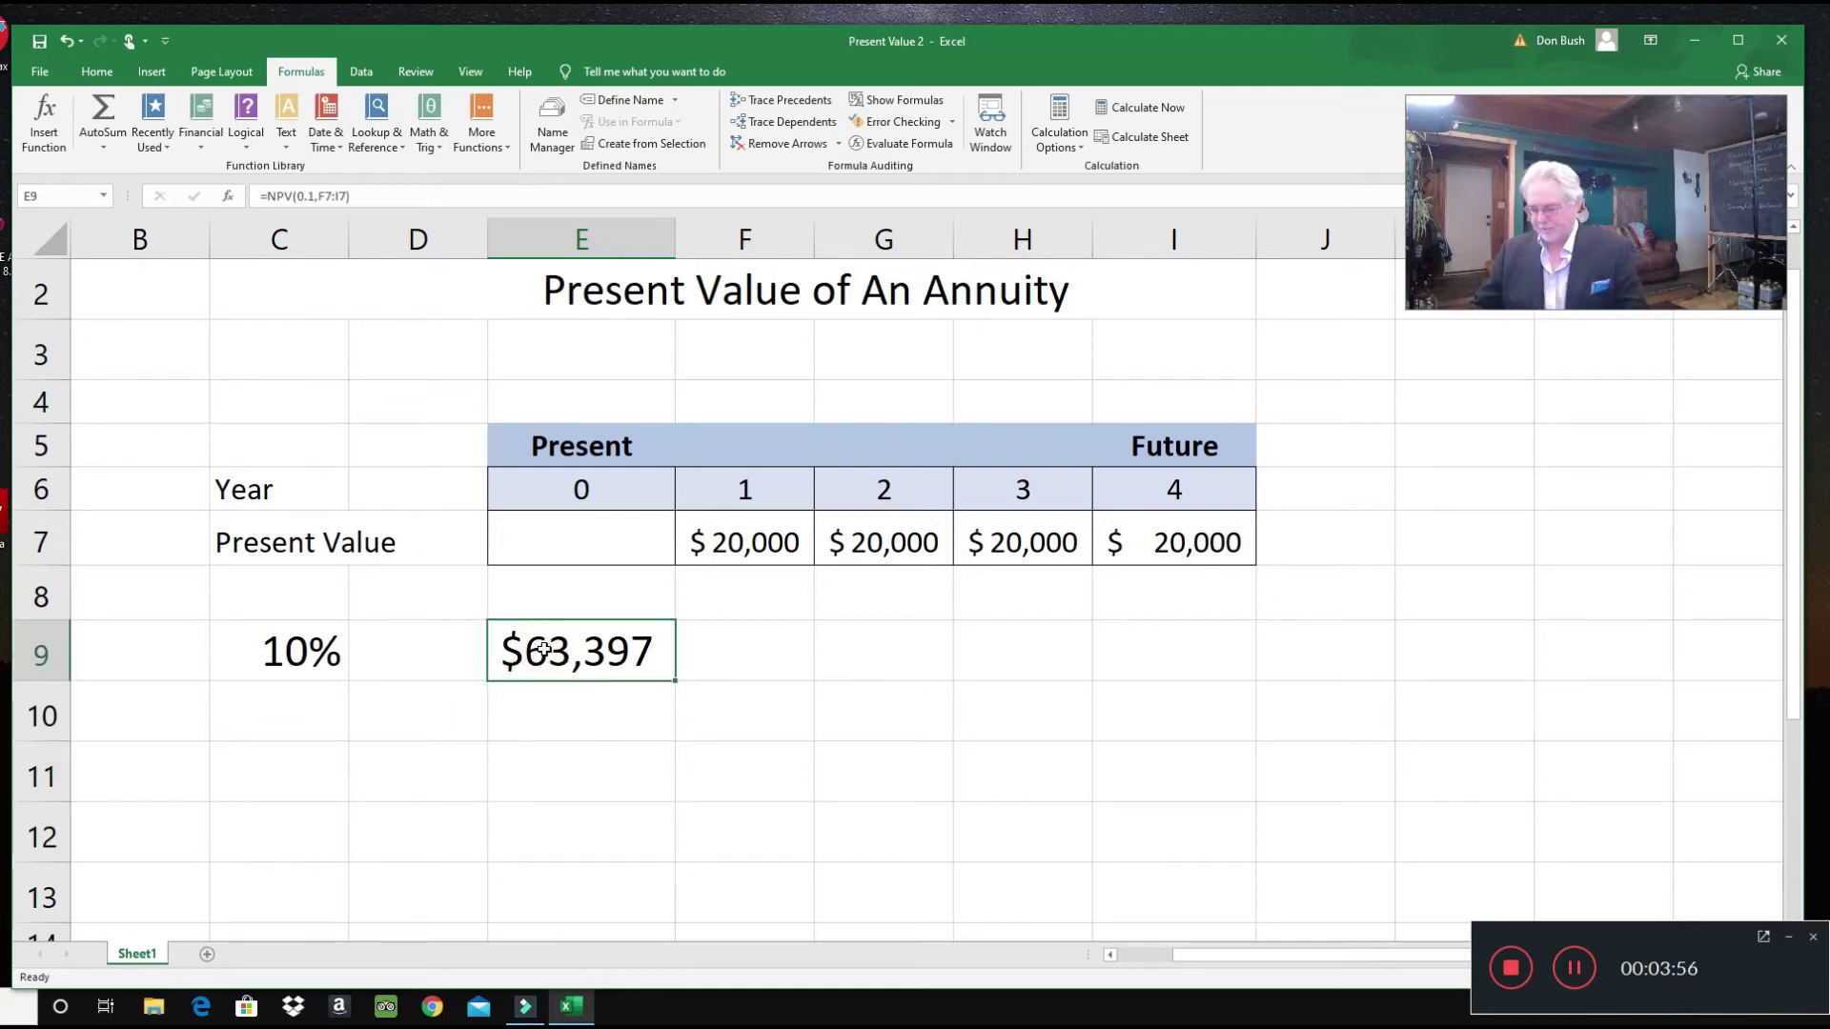
key("Delete")
left_click(314, 635)
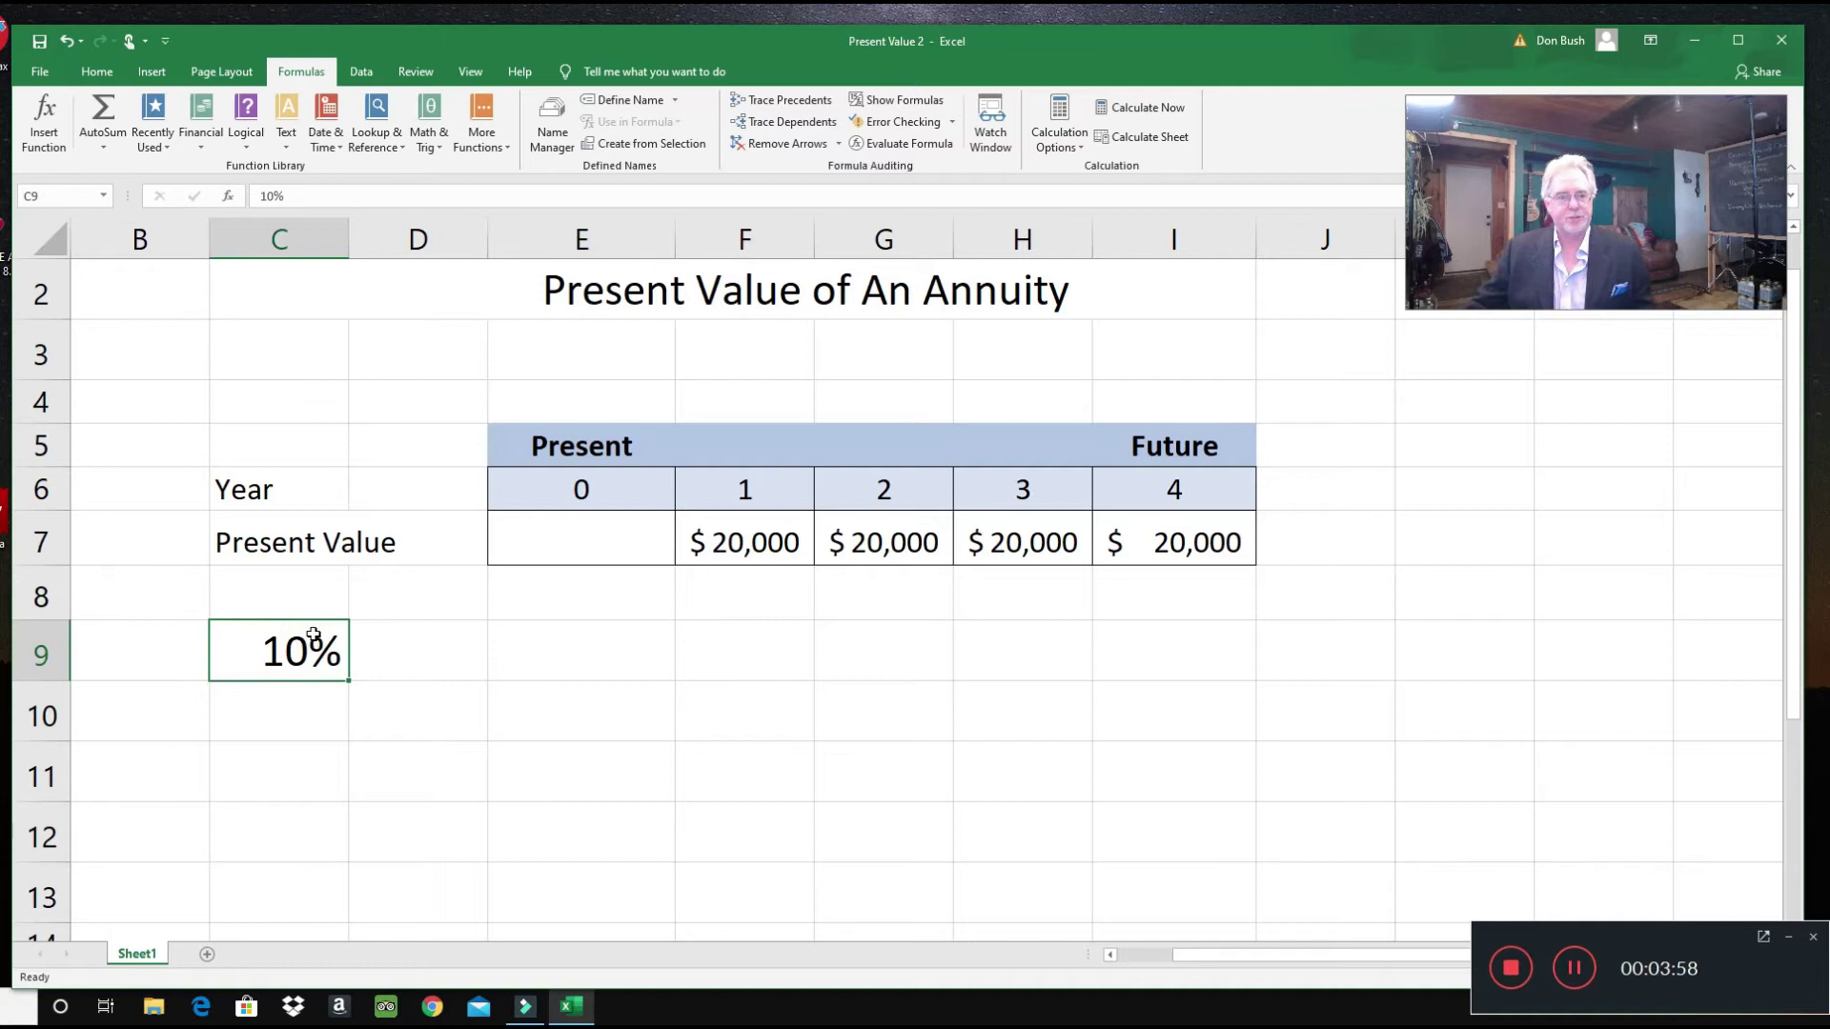
type("6")
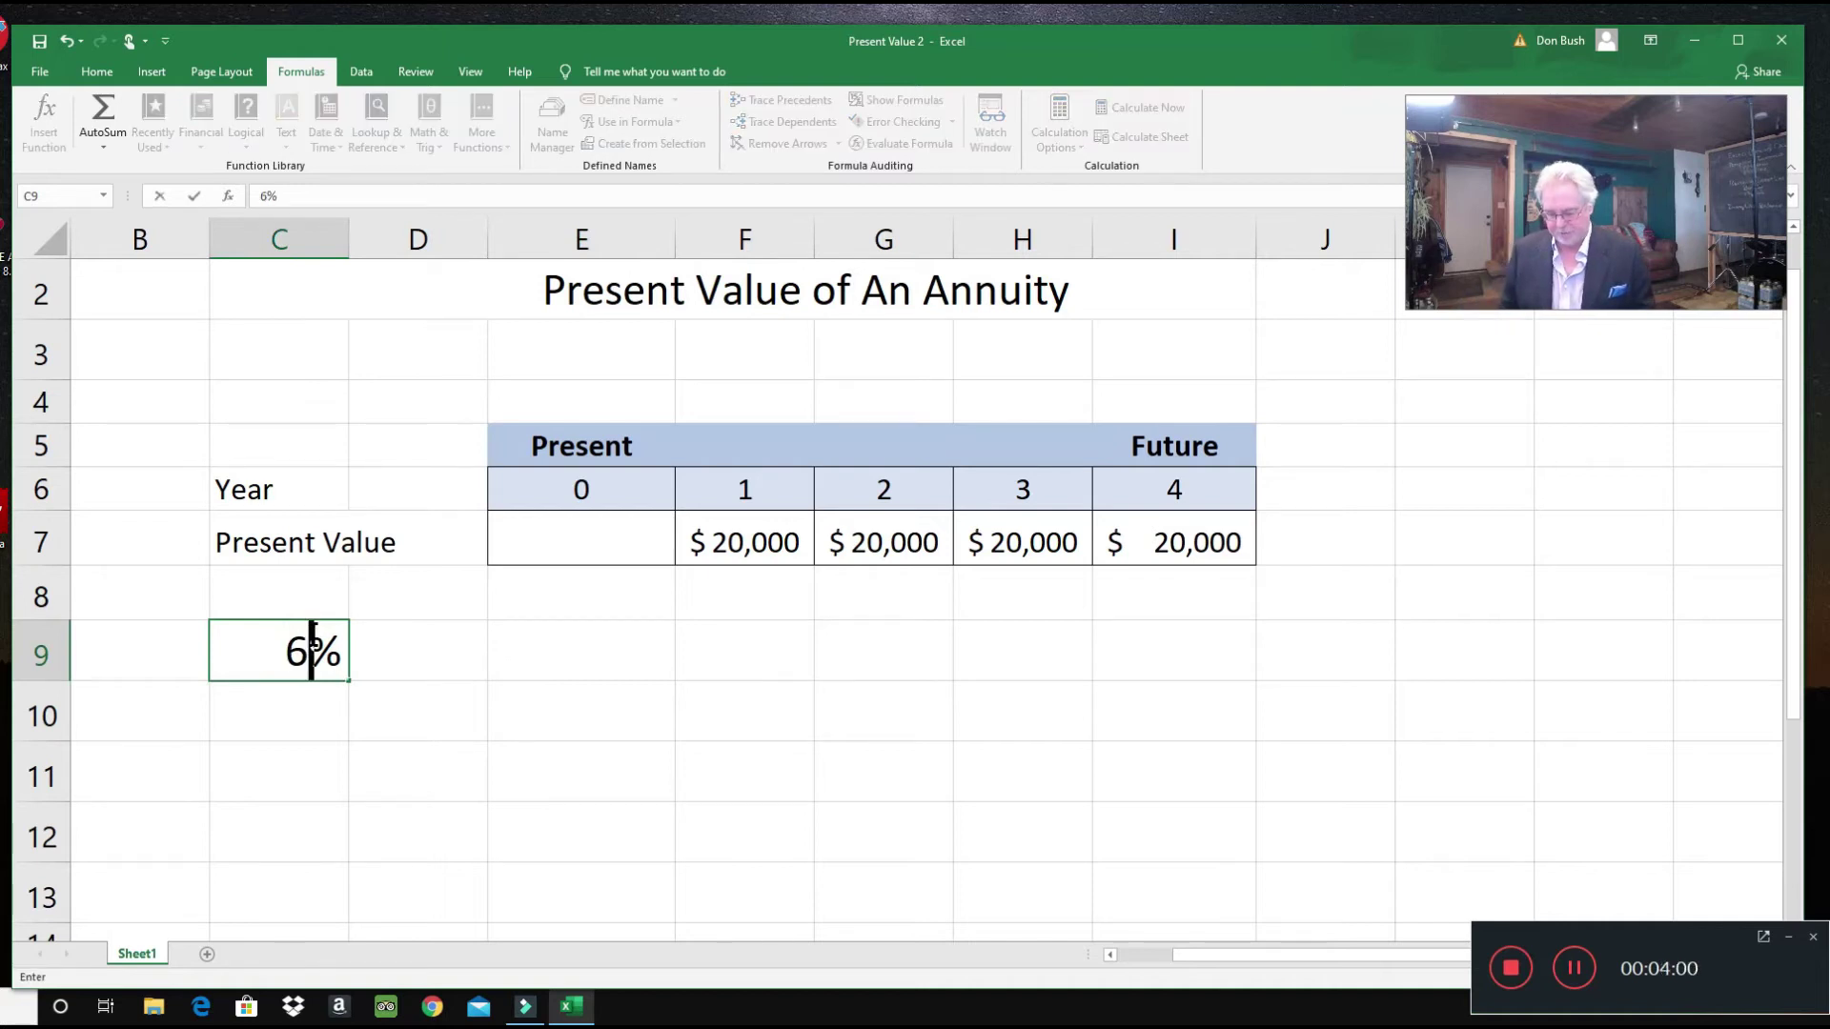
key("Return")
Step: Calculate the annuity's present value in E9 with the NPV function, using rate 6% and the payments in F7:I7
left_click(313, 635)
key("Right")
key("Right")
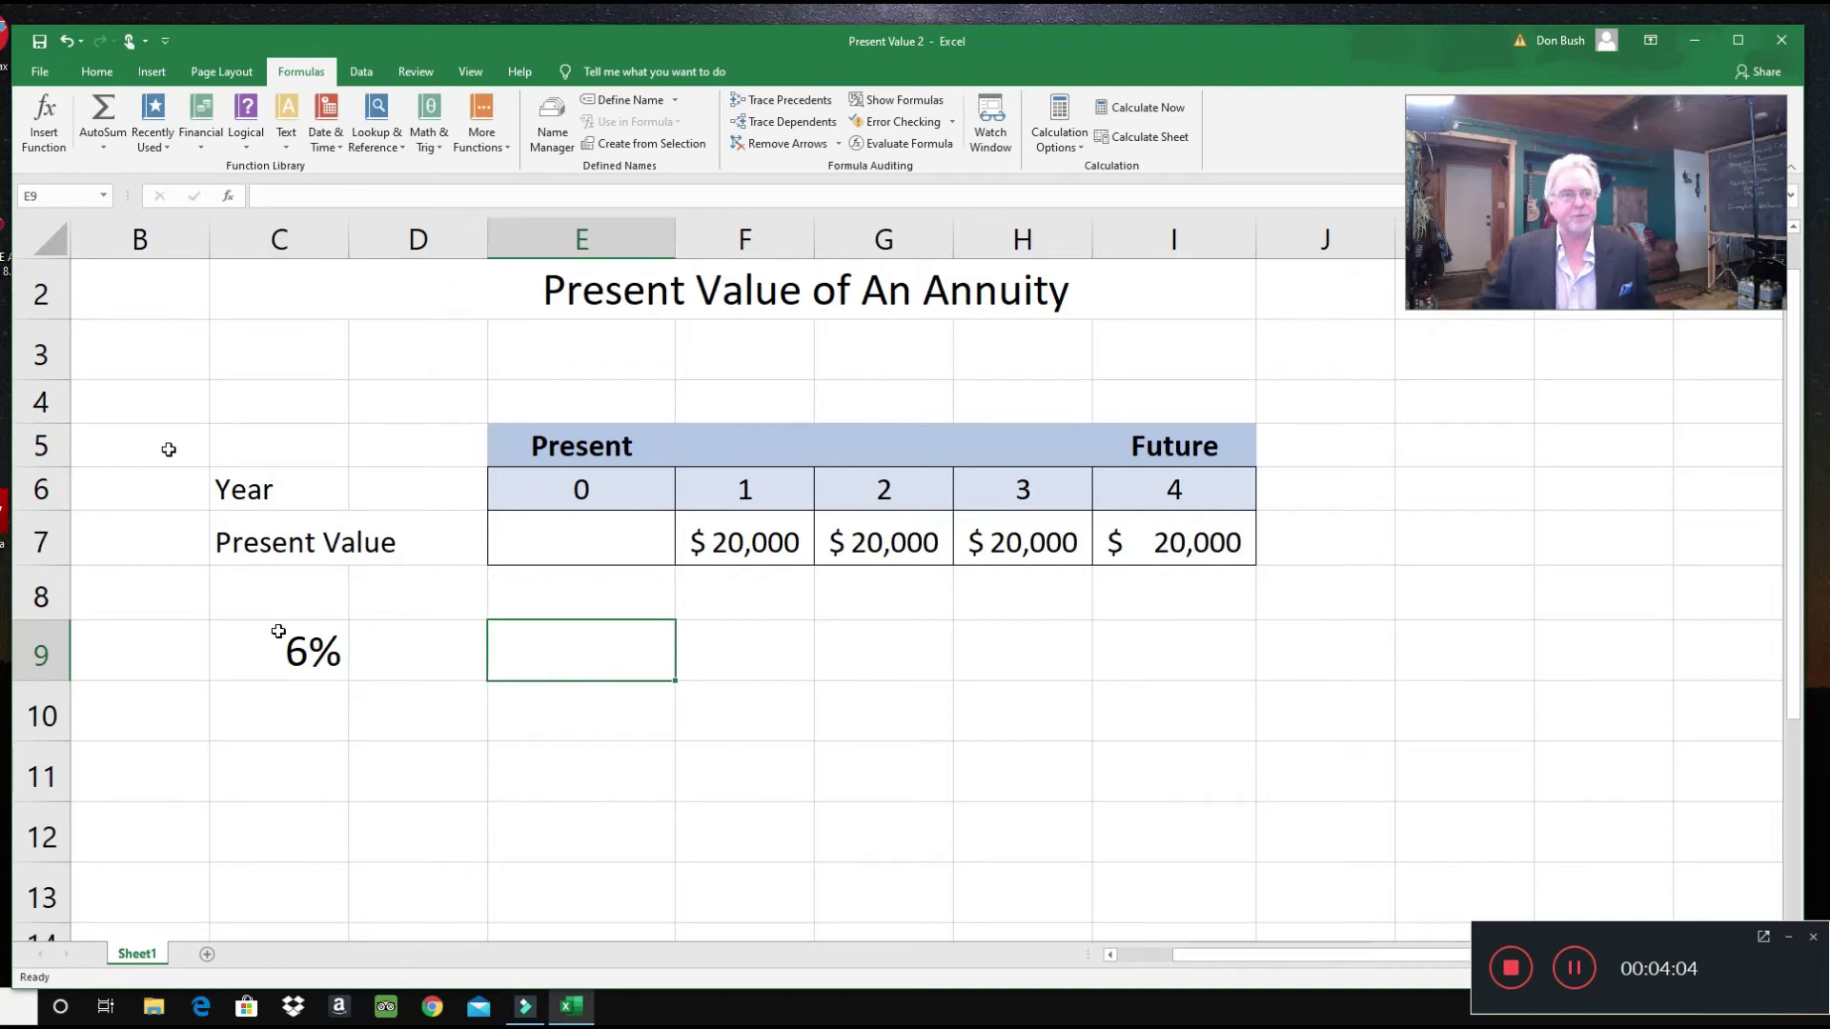
left_click(208, 117)
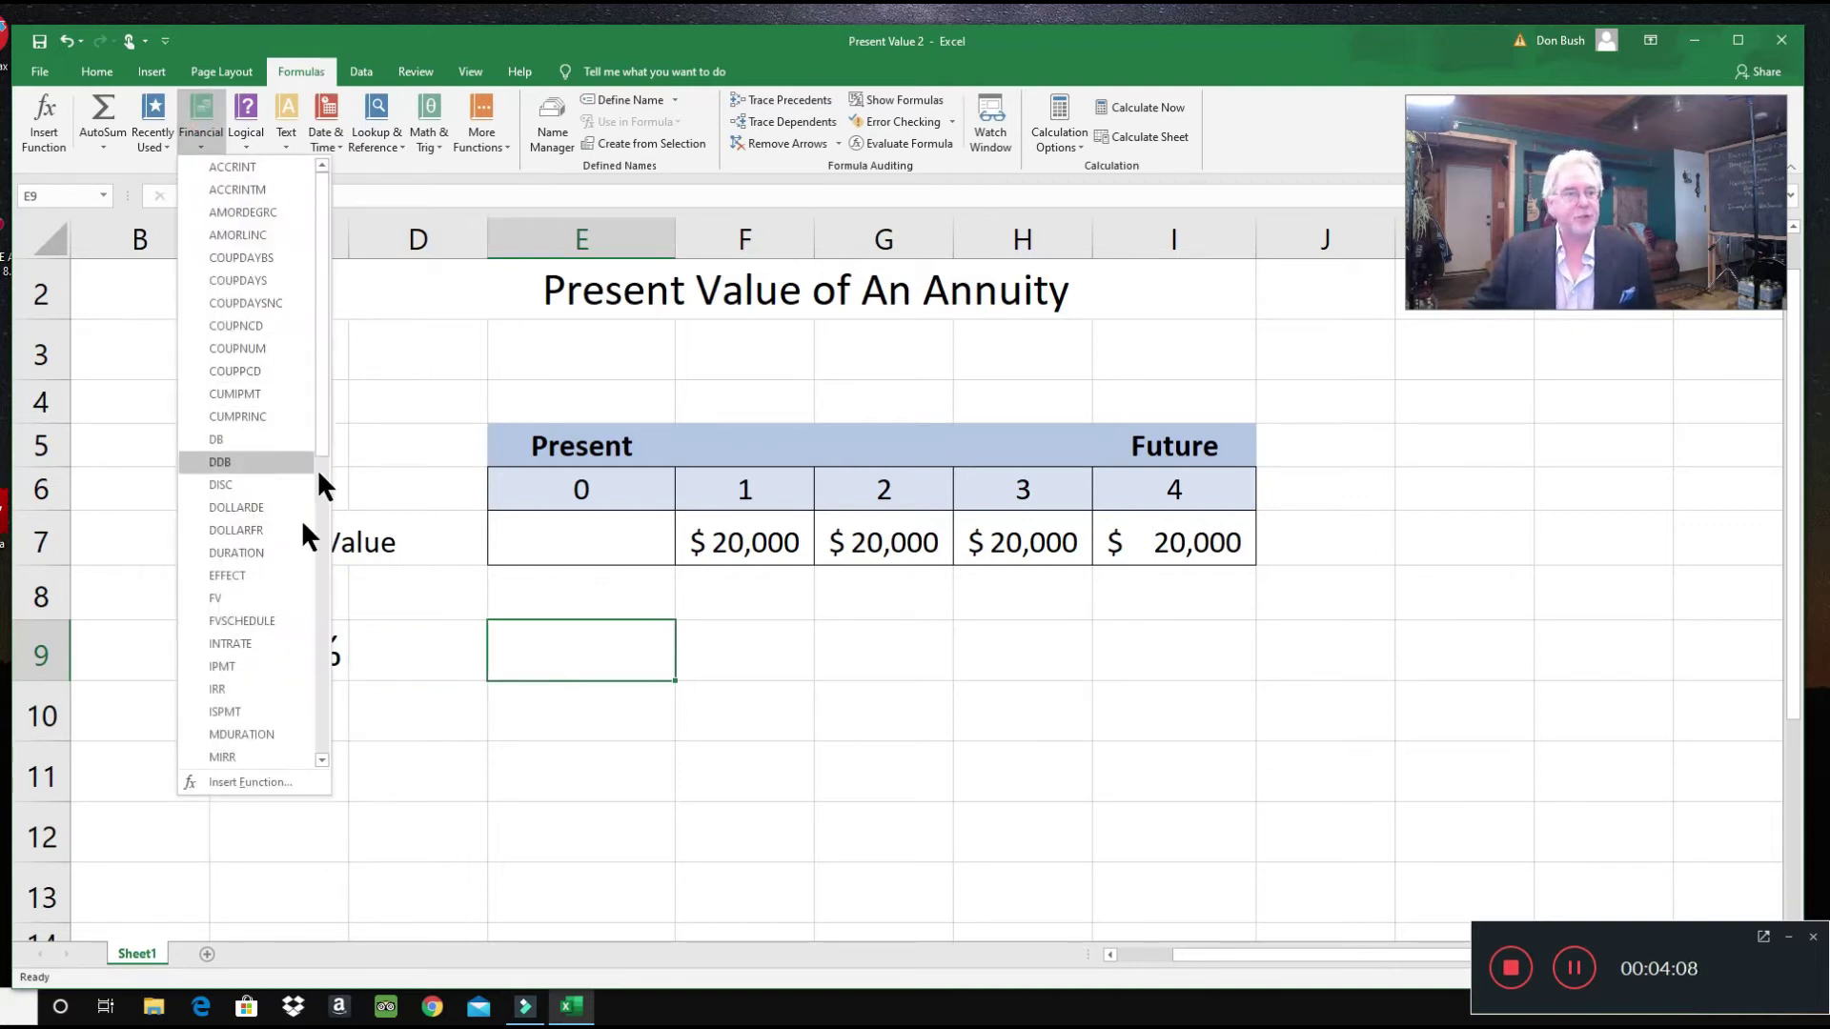
left_click(321, 411)
left_click_drag(321, 412, 313, 480)
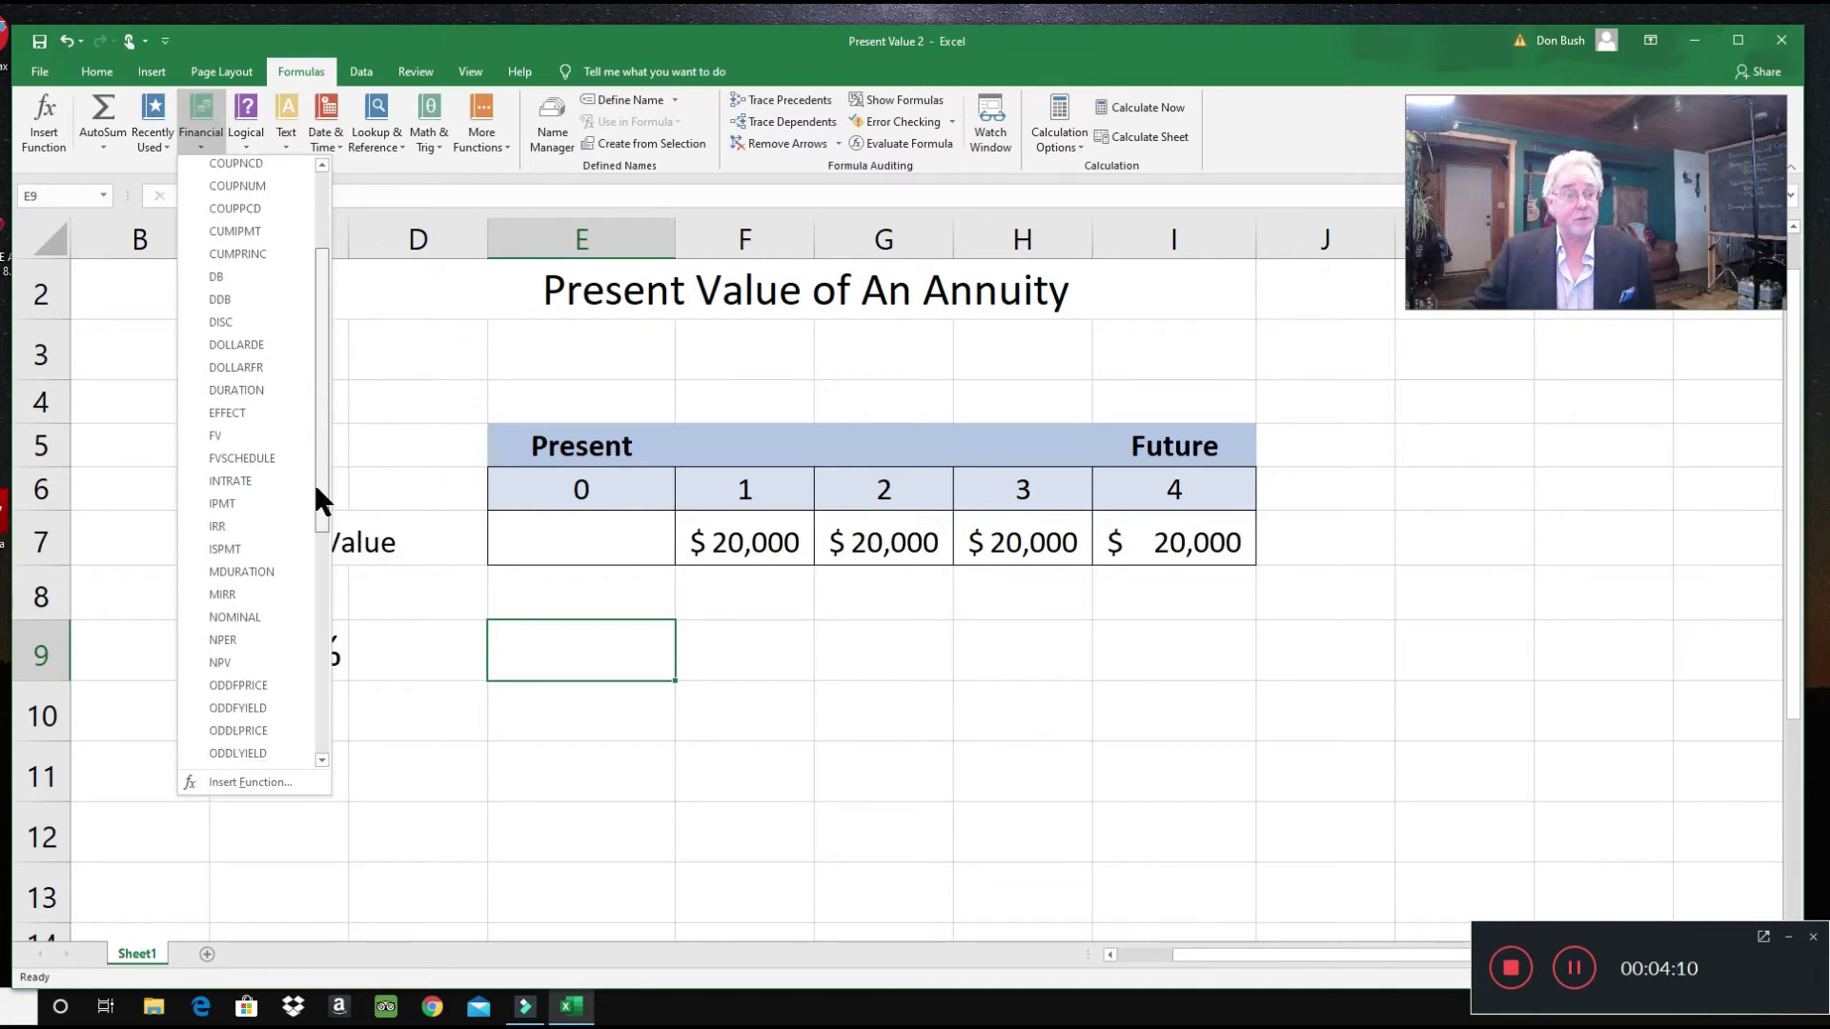
left_click(223, 663)
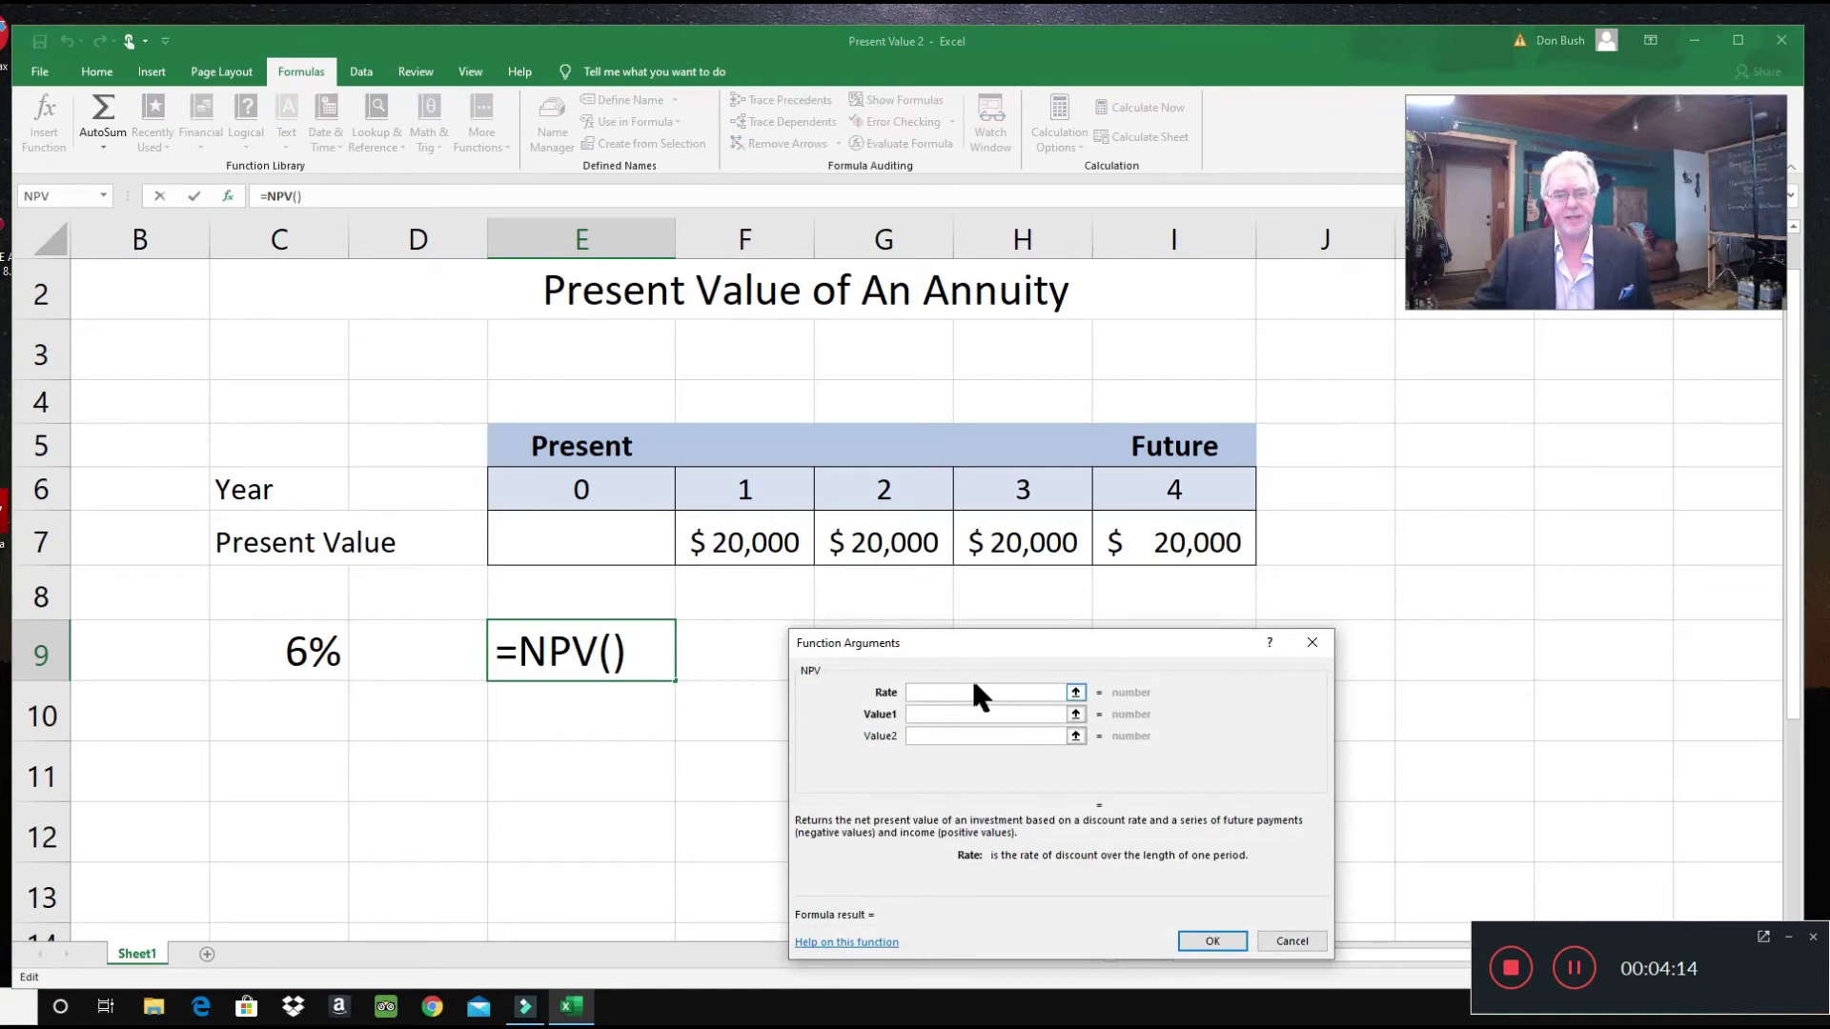
type("6%")
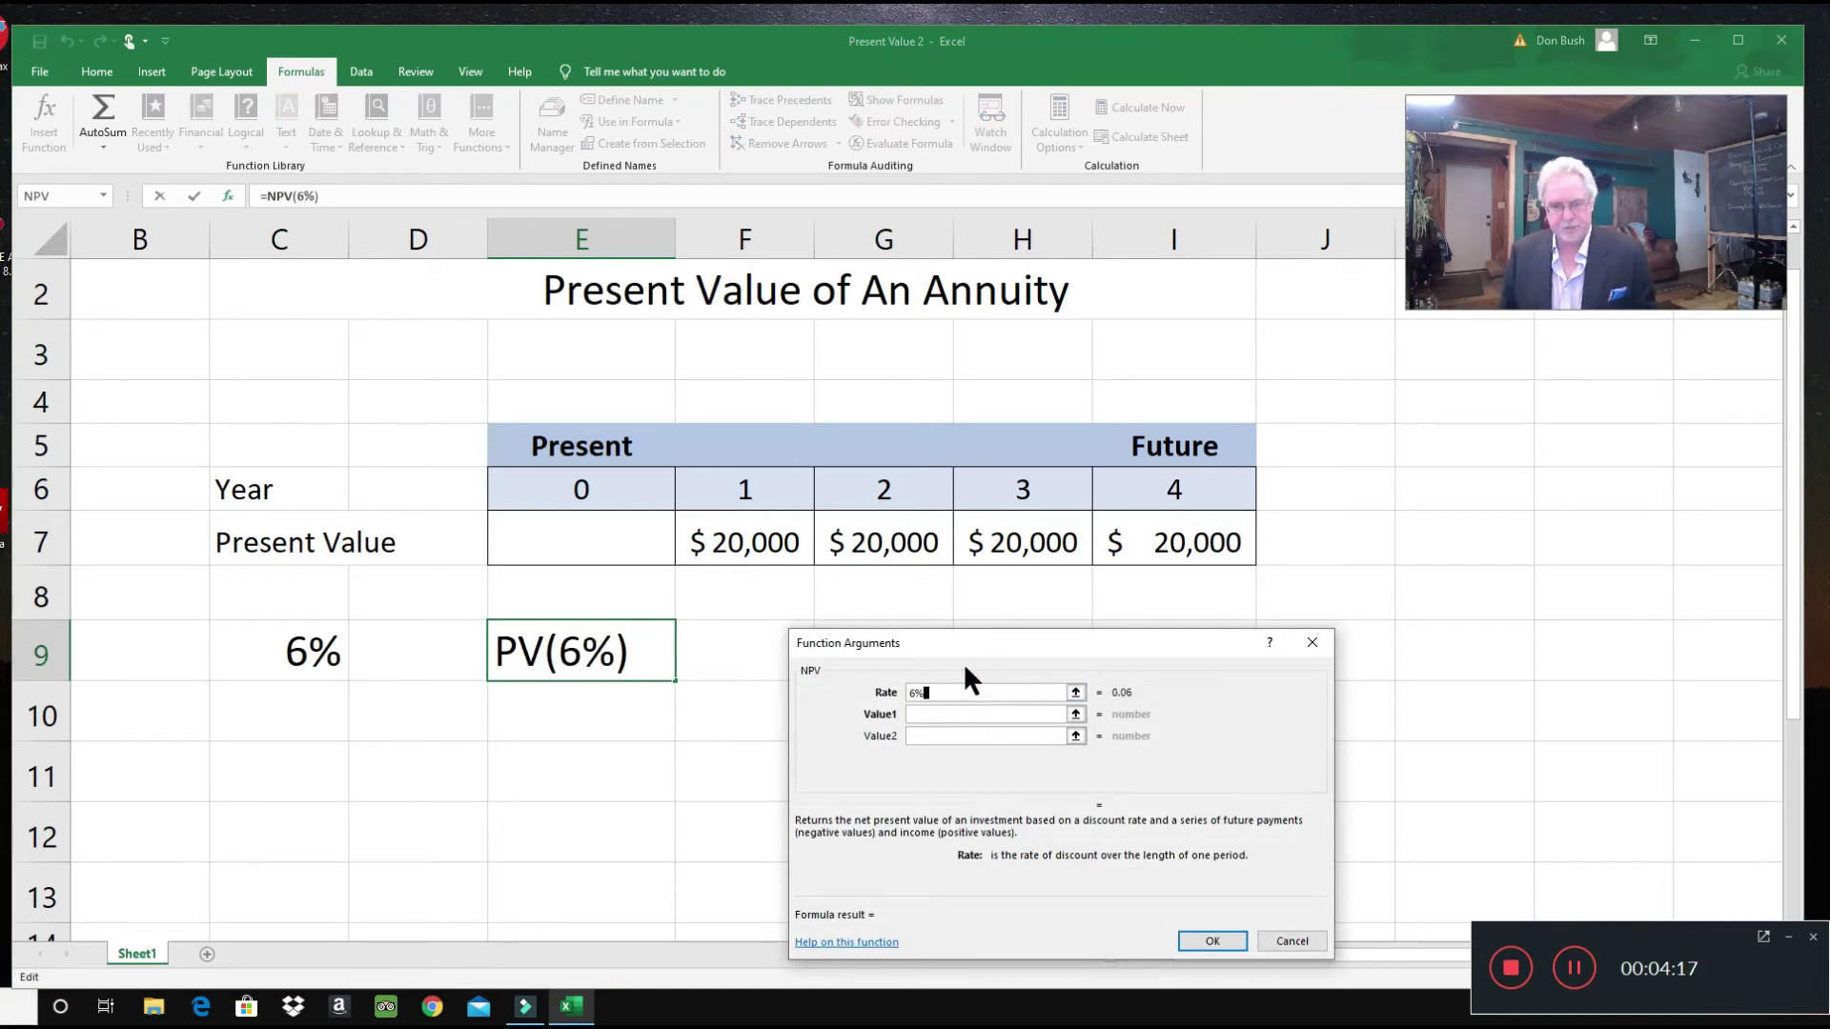
left_click(917, 715)
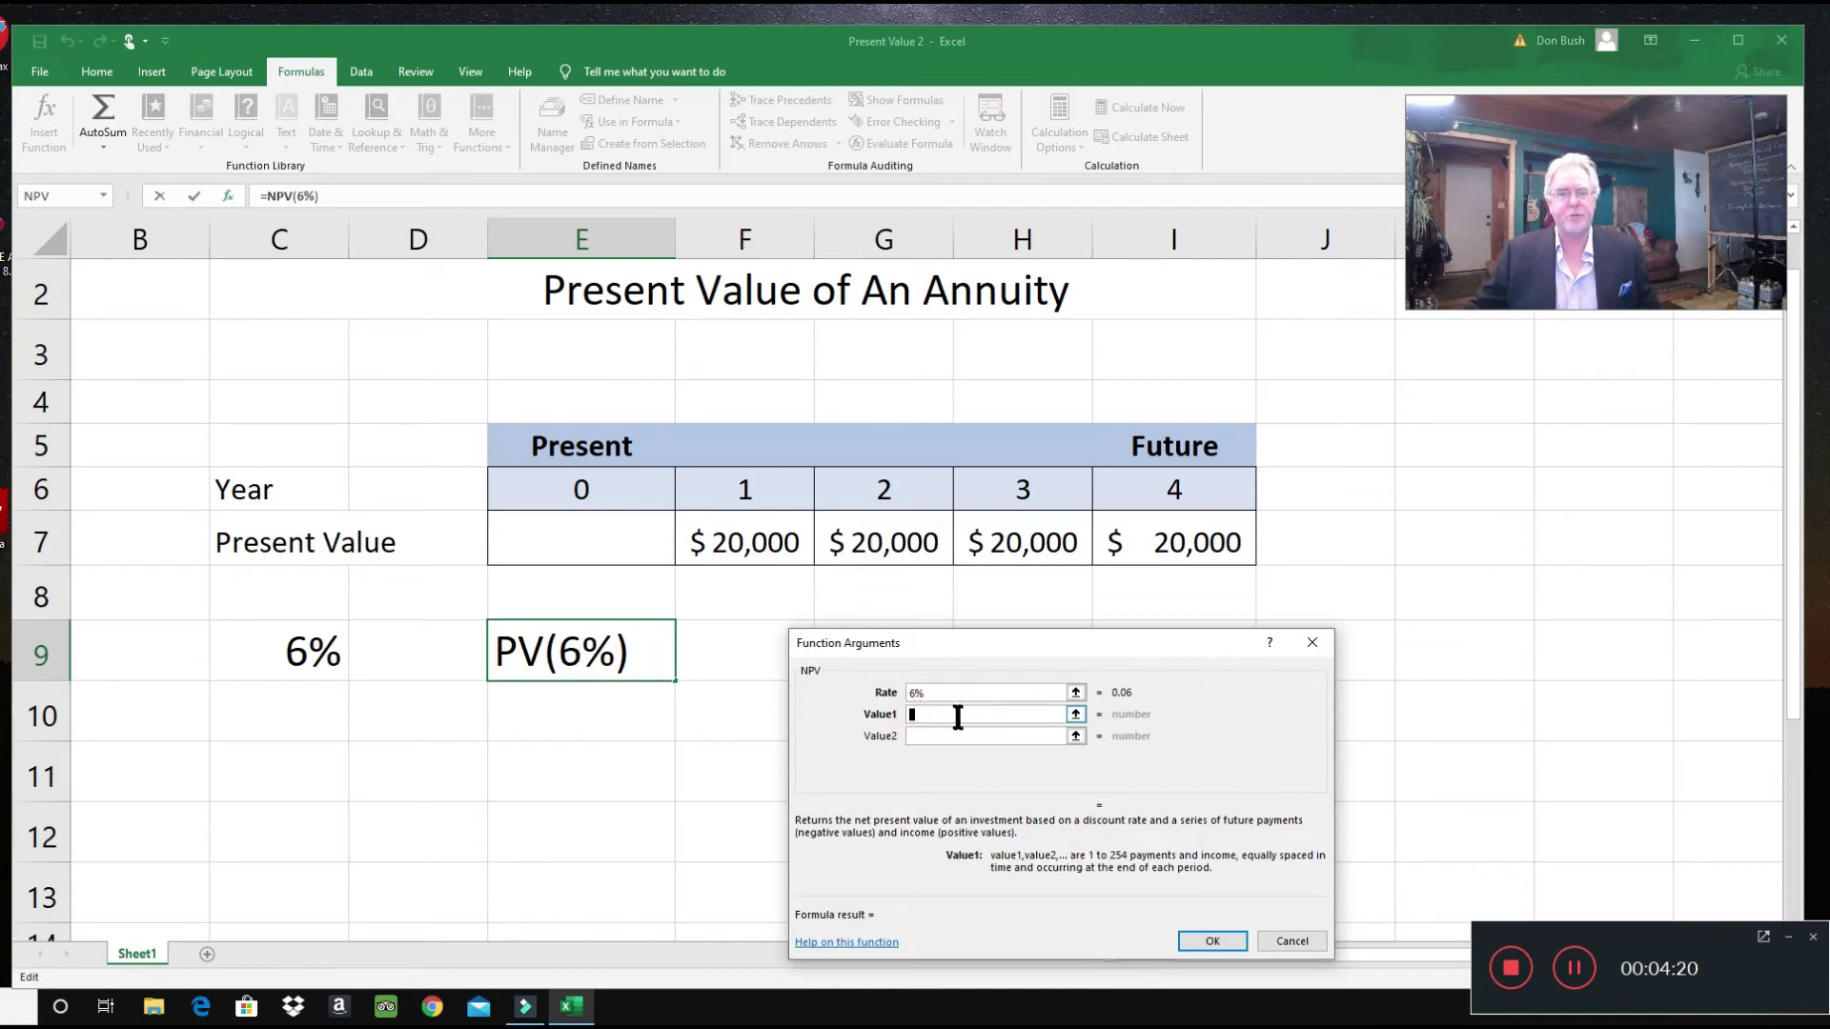
left_click_drag(729, 544, 1170, 538)
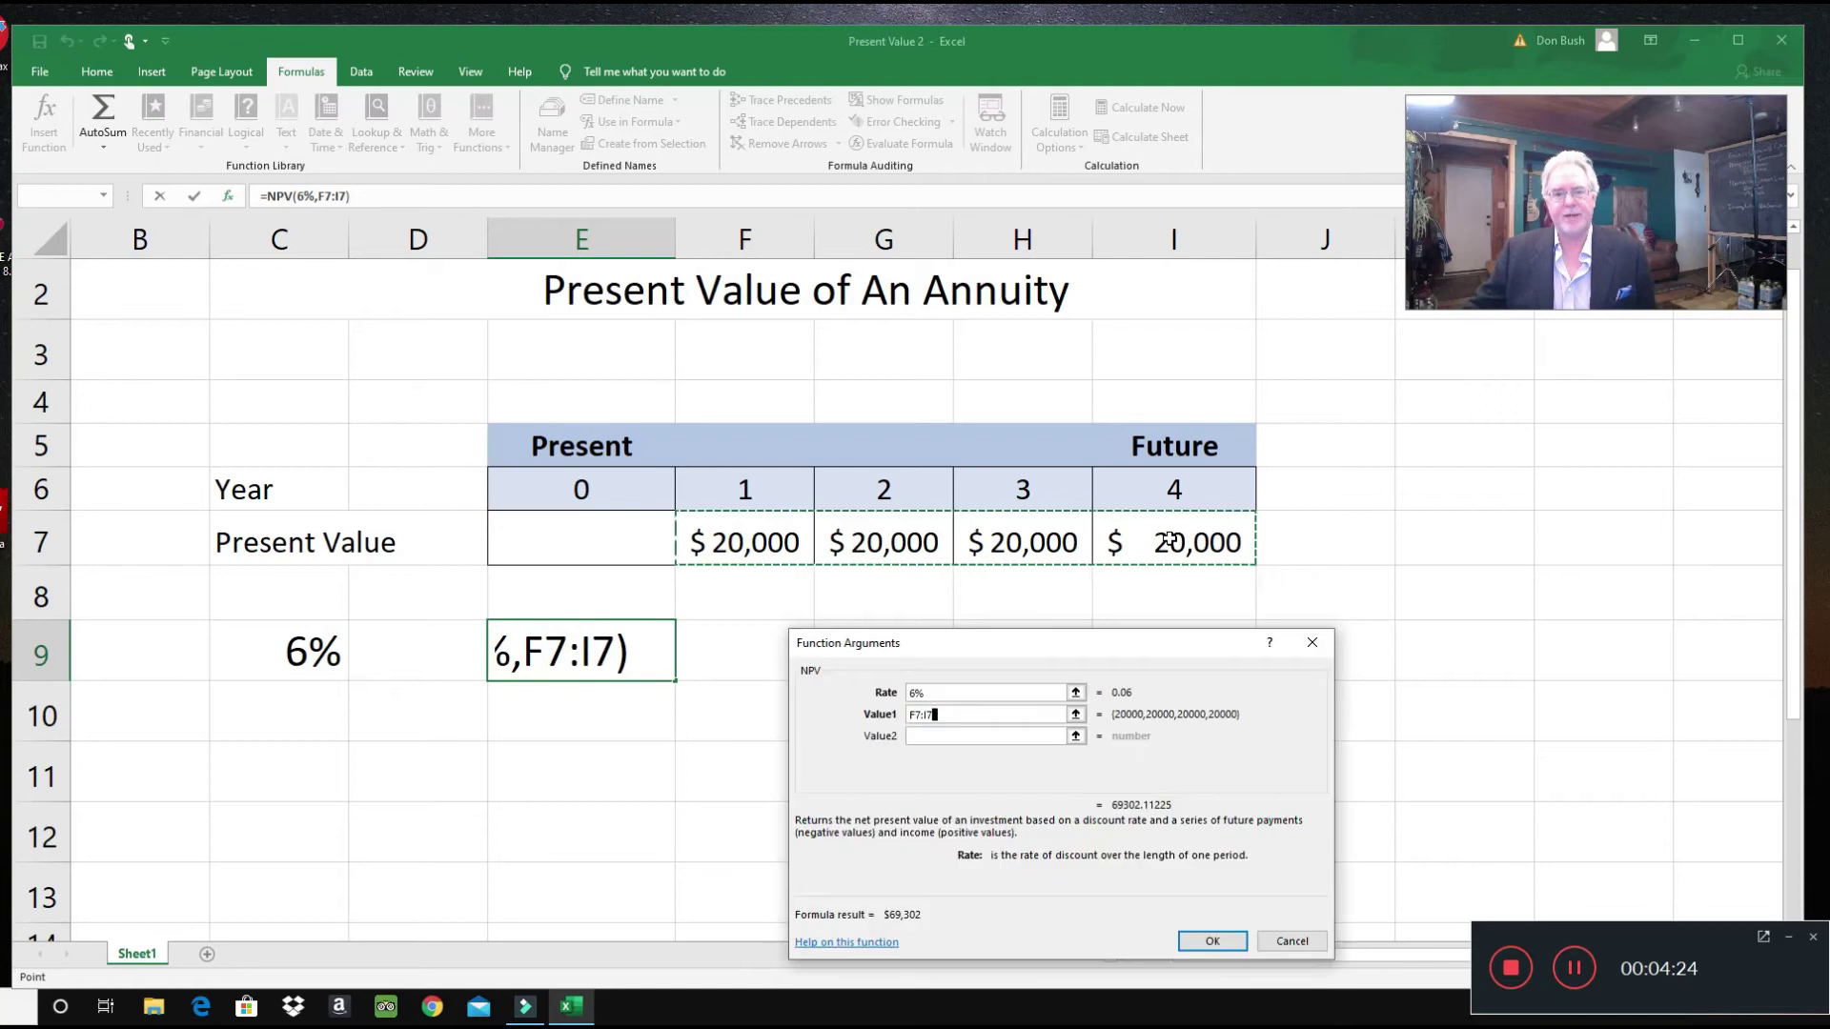
left_click(1214, 942)
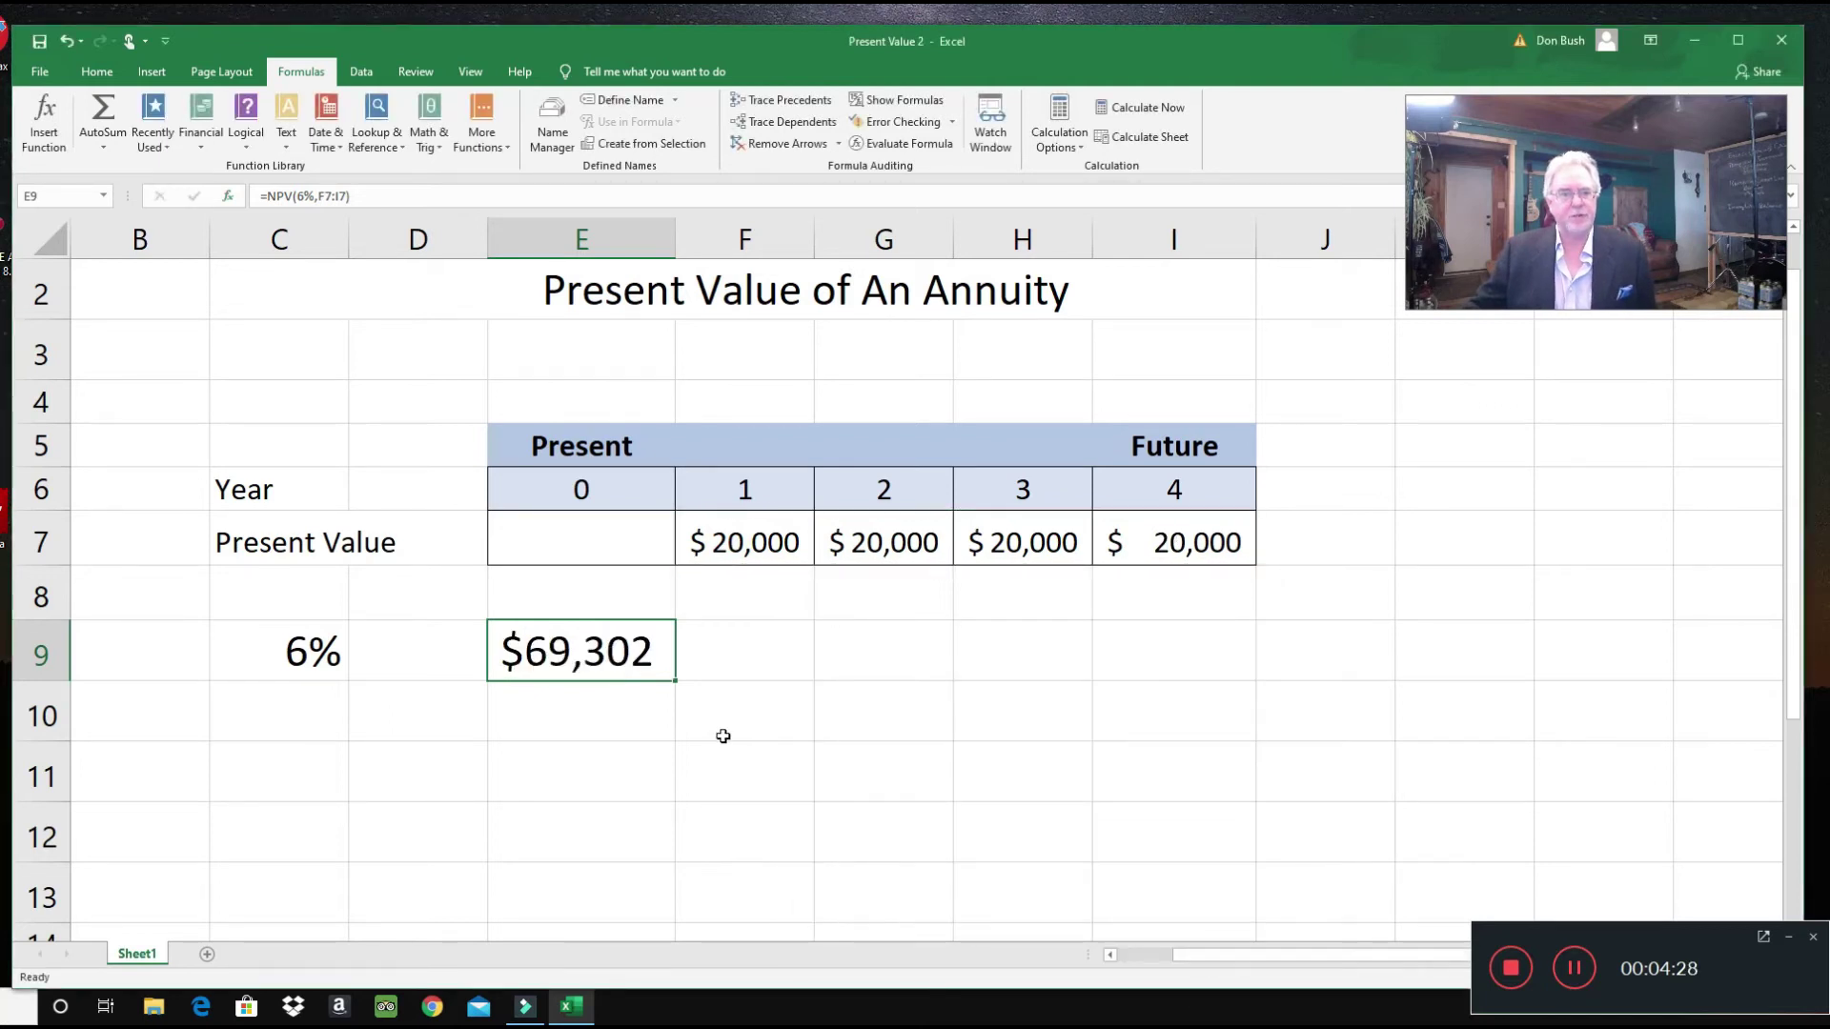
left_click(575, 746)
left_click(575, 780)
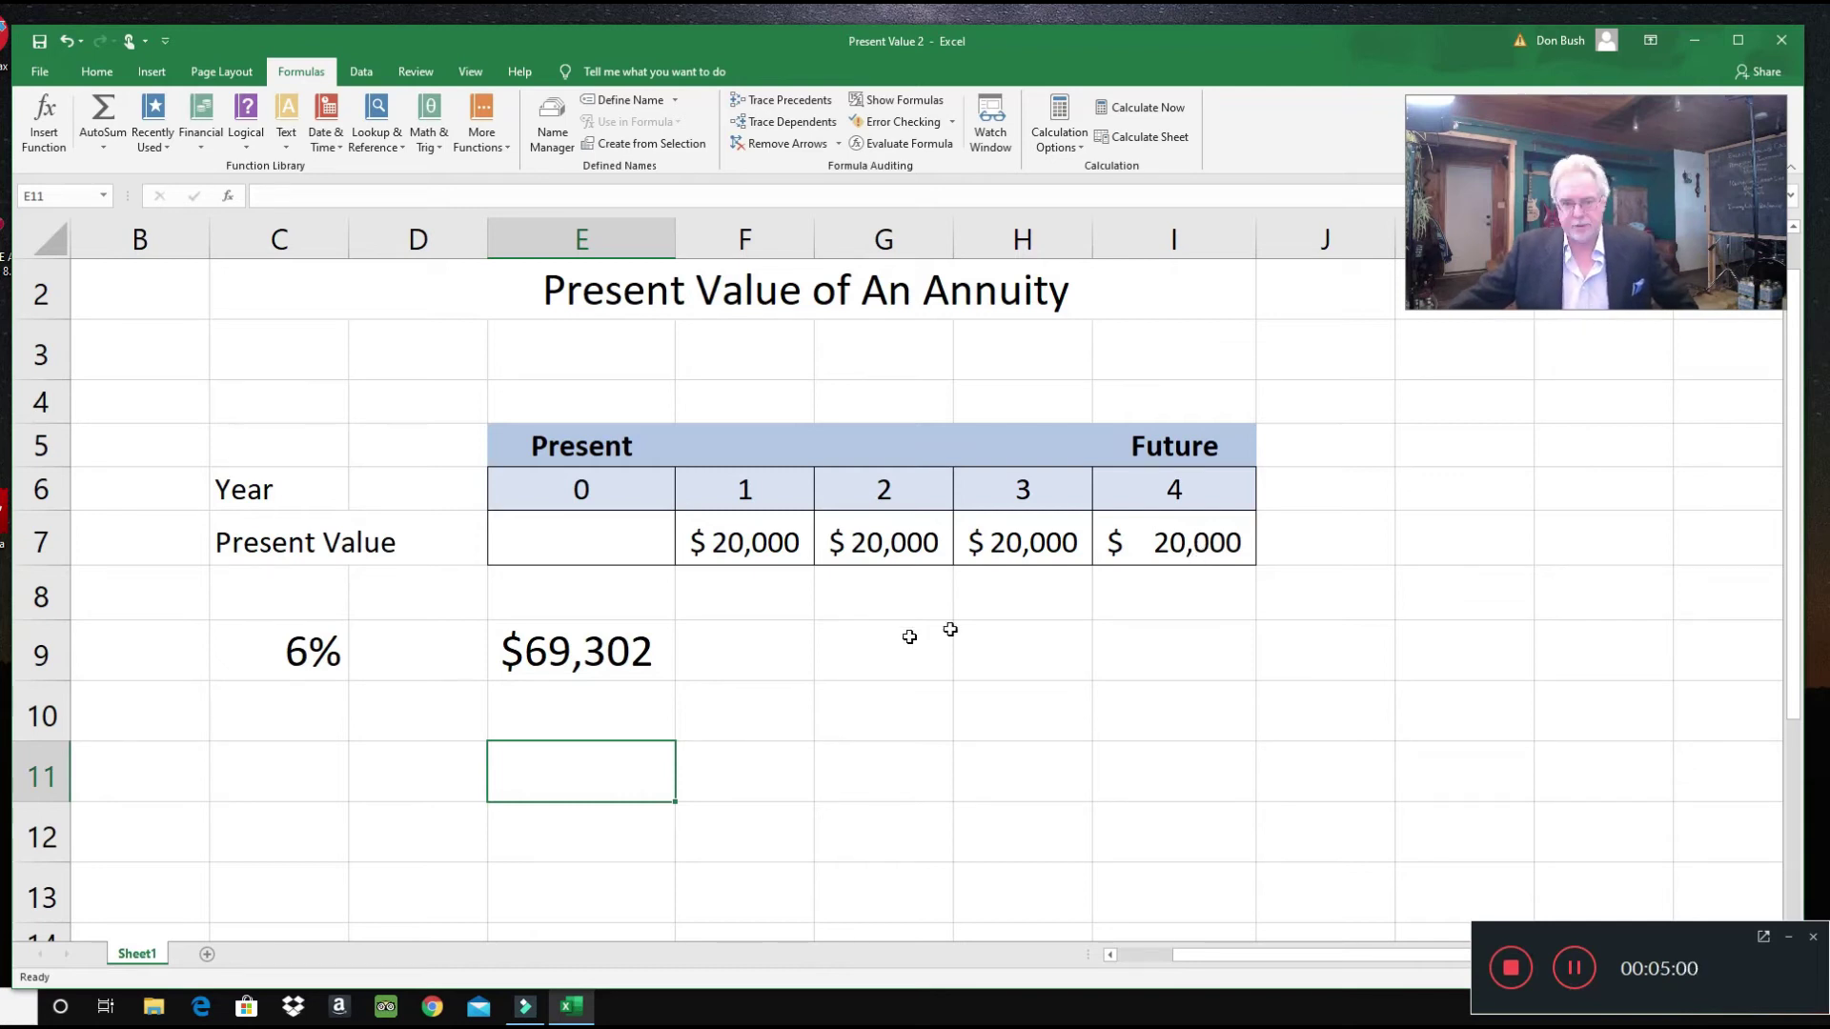
Step: Enter a second discount rate of 2% in C10 and display it without decimal places
left_click(247, 714)
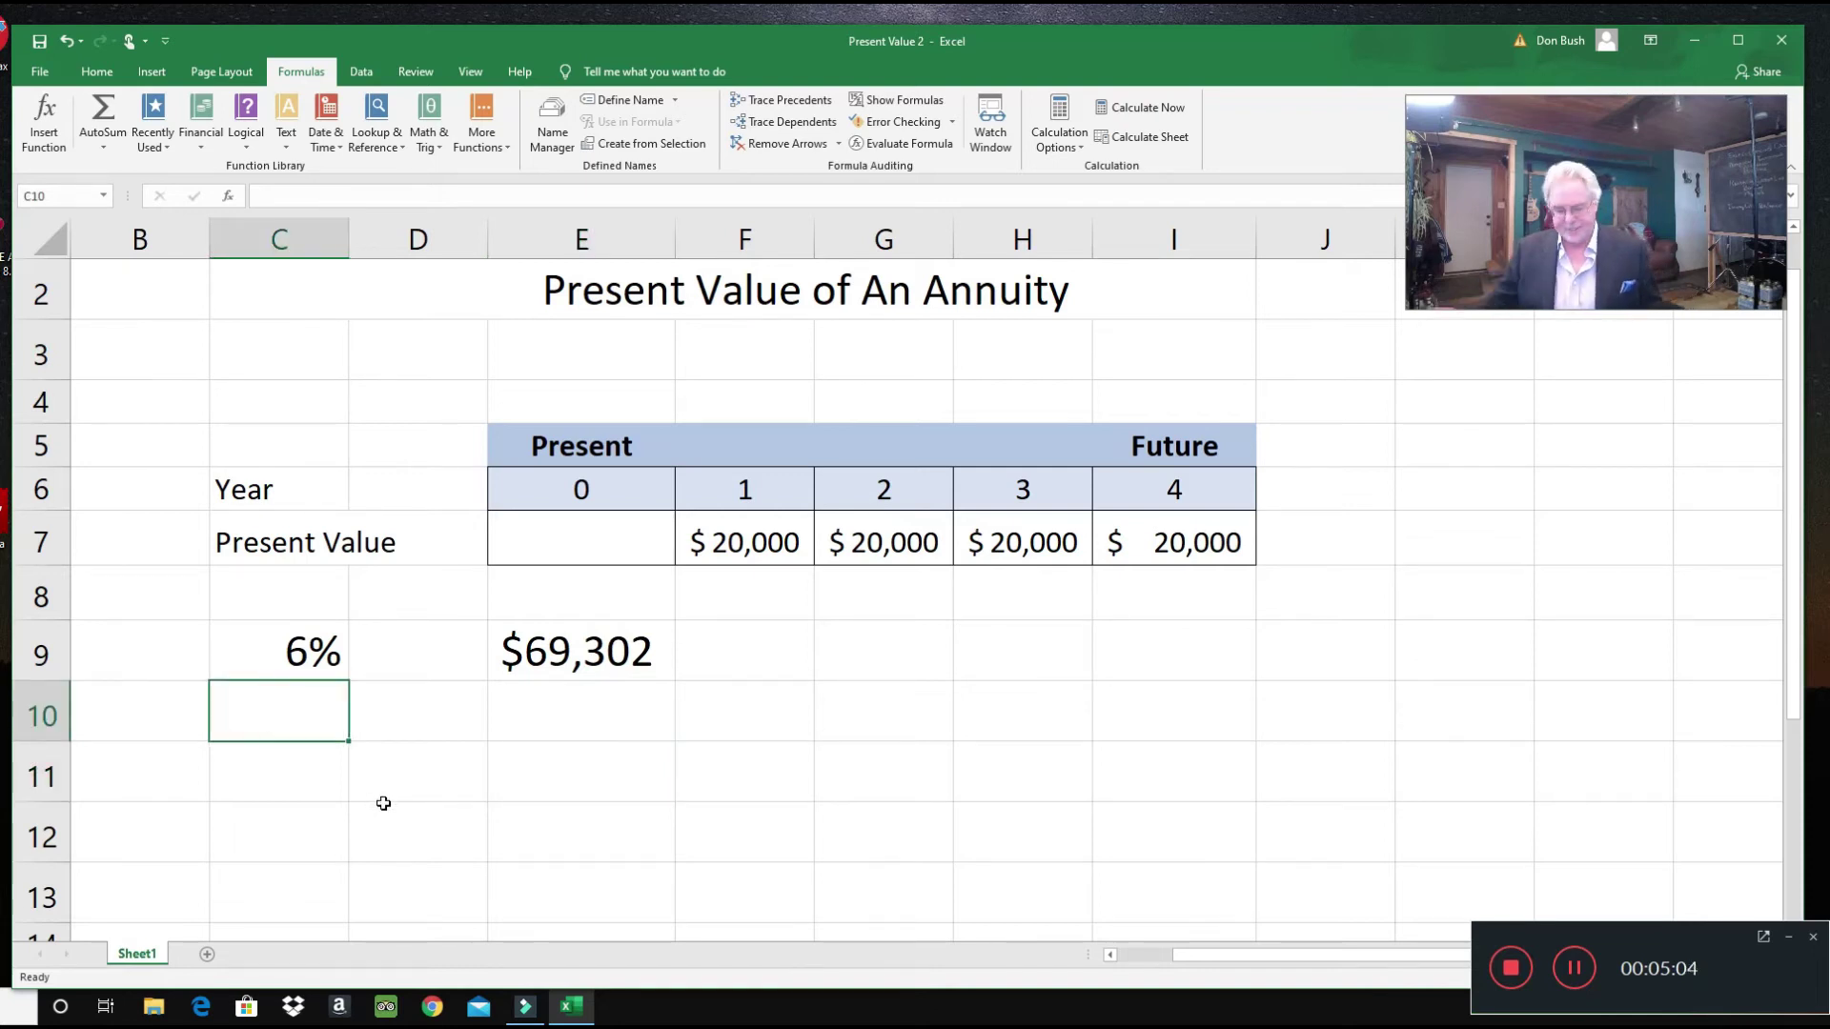
type("2%")
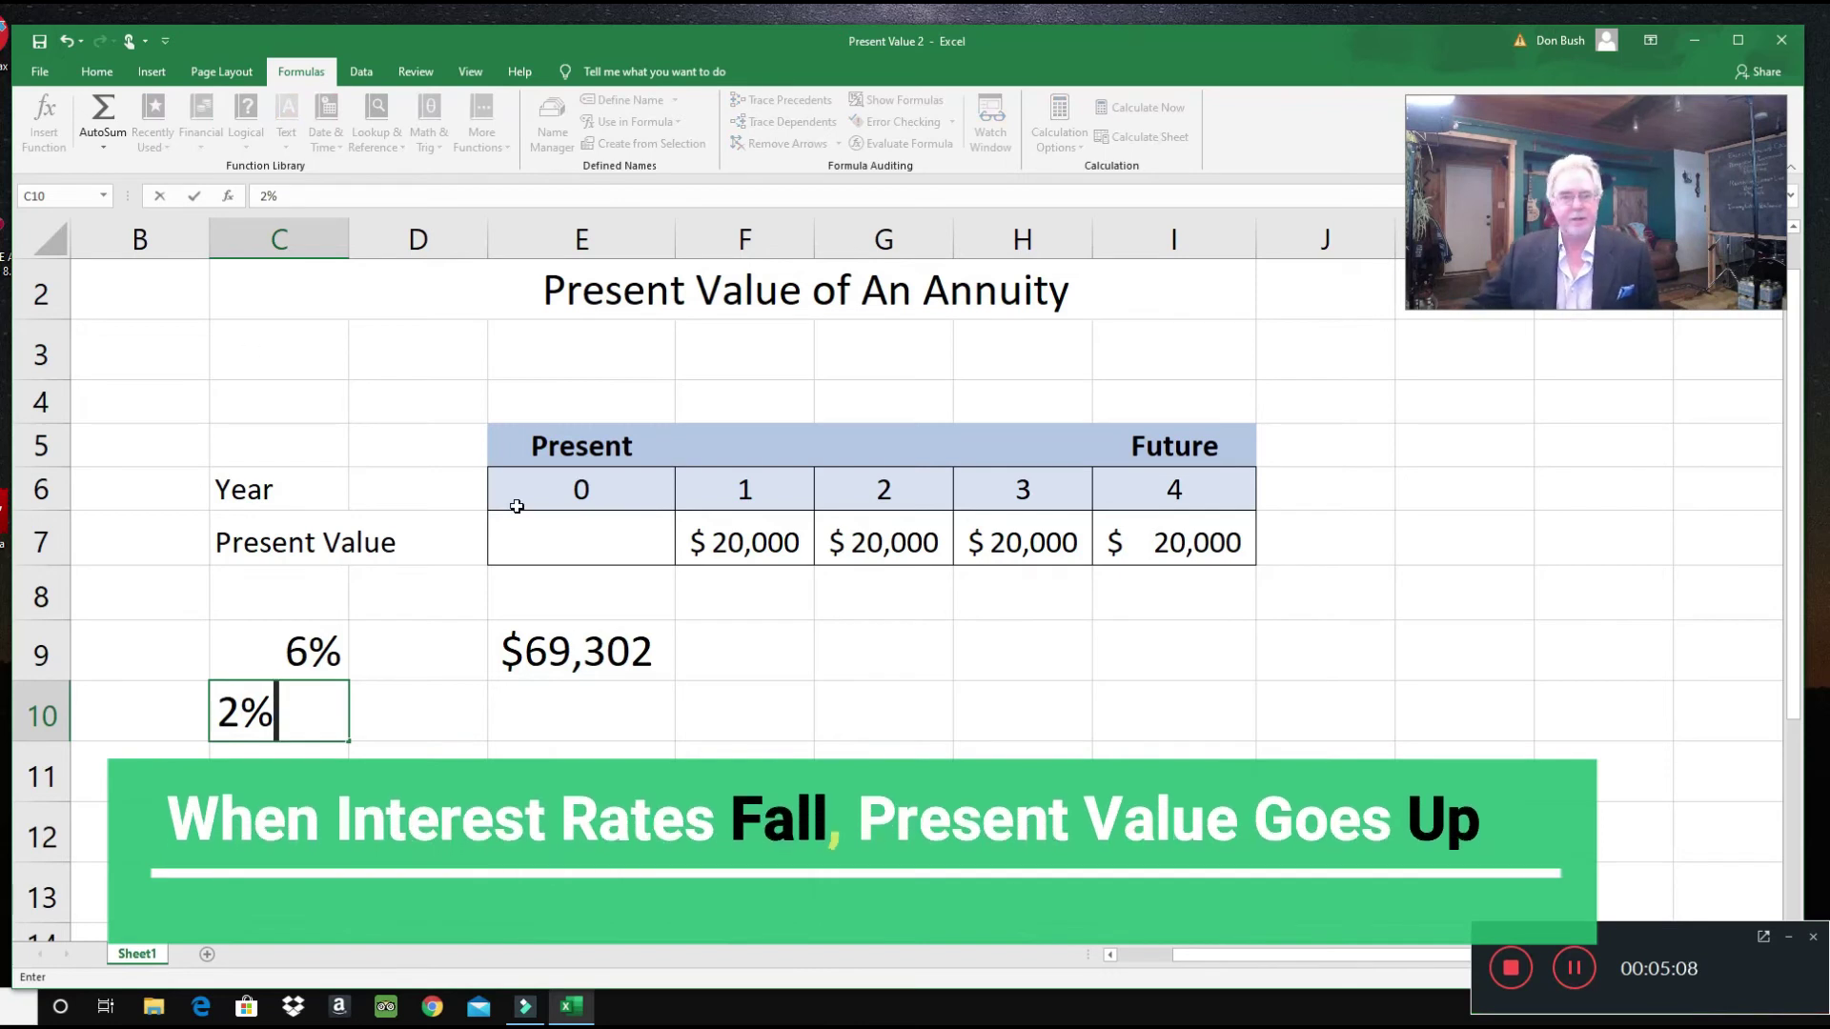
left_click(608, 727)
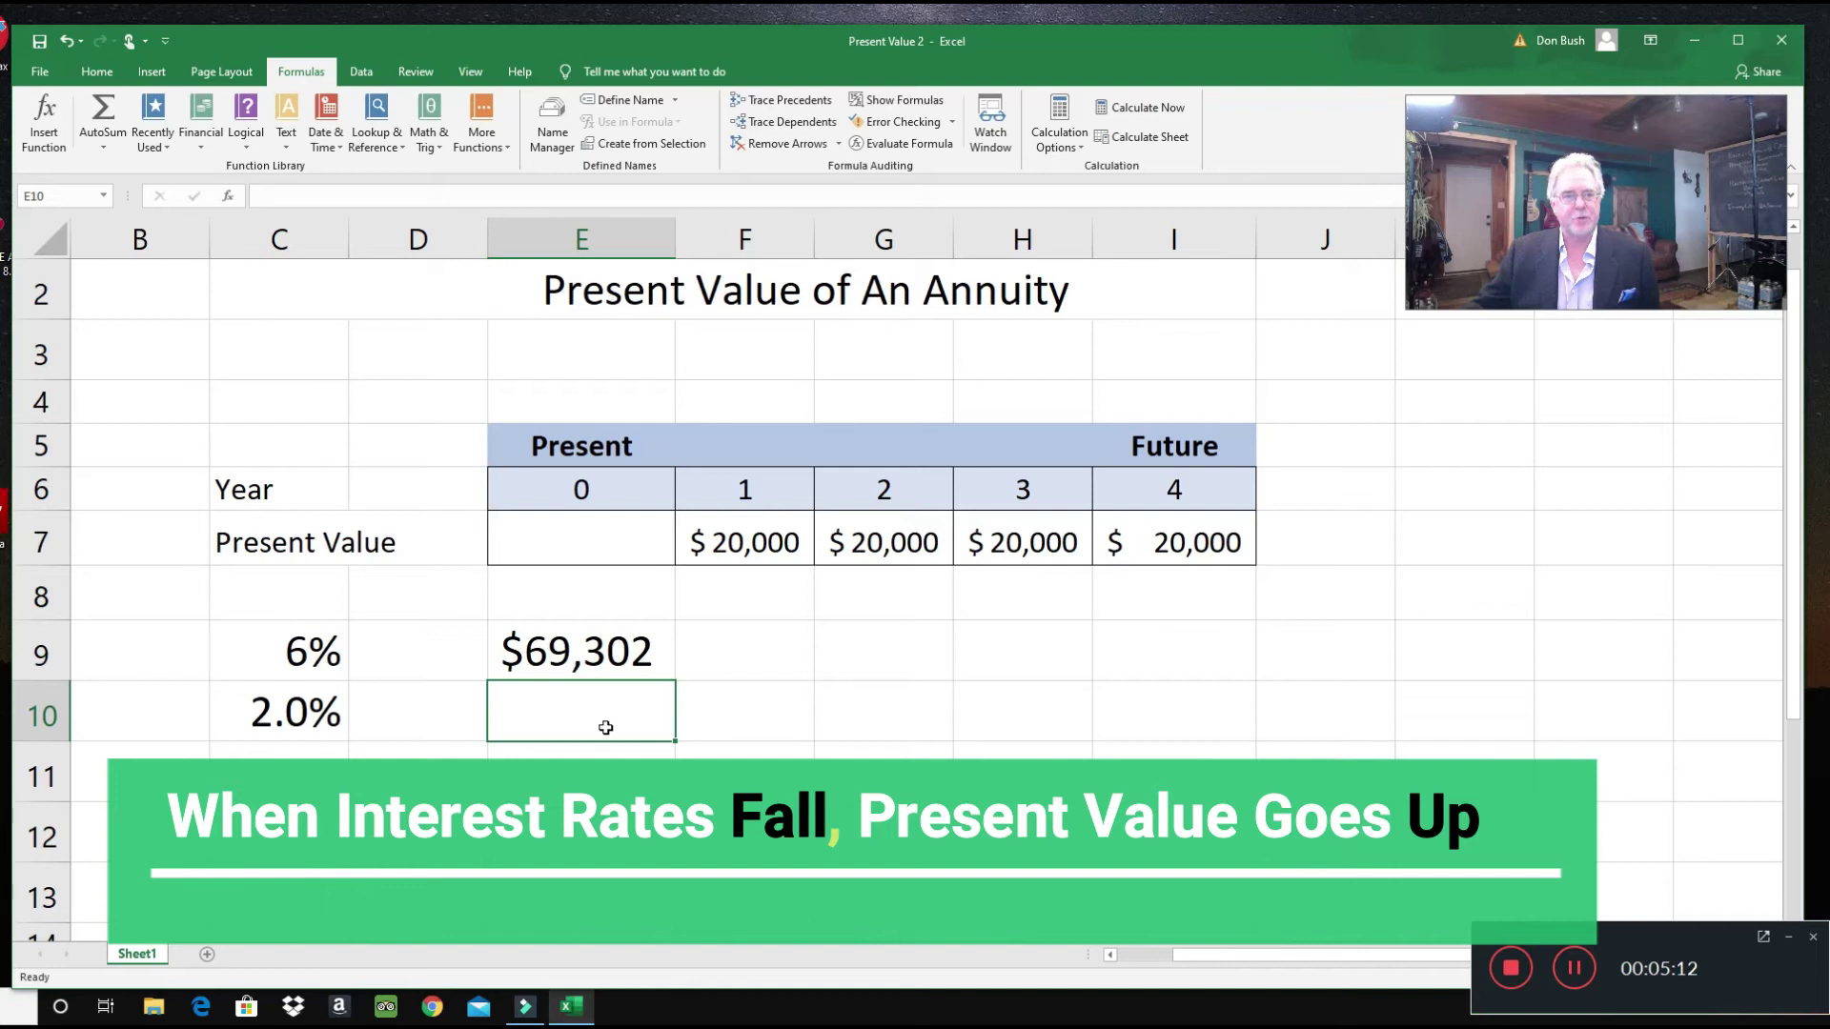
left_click(309, 727)
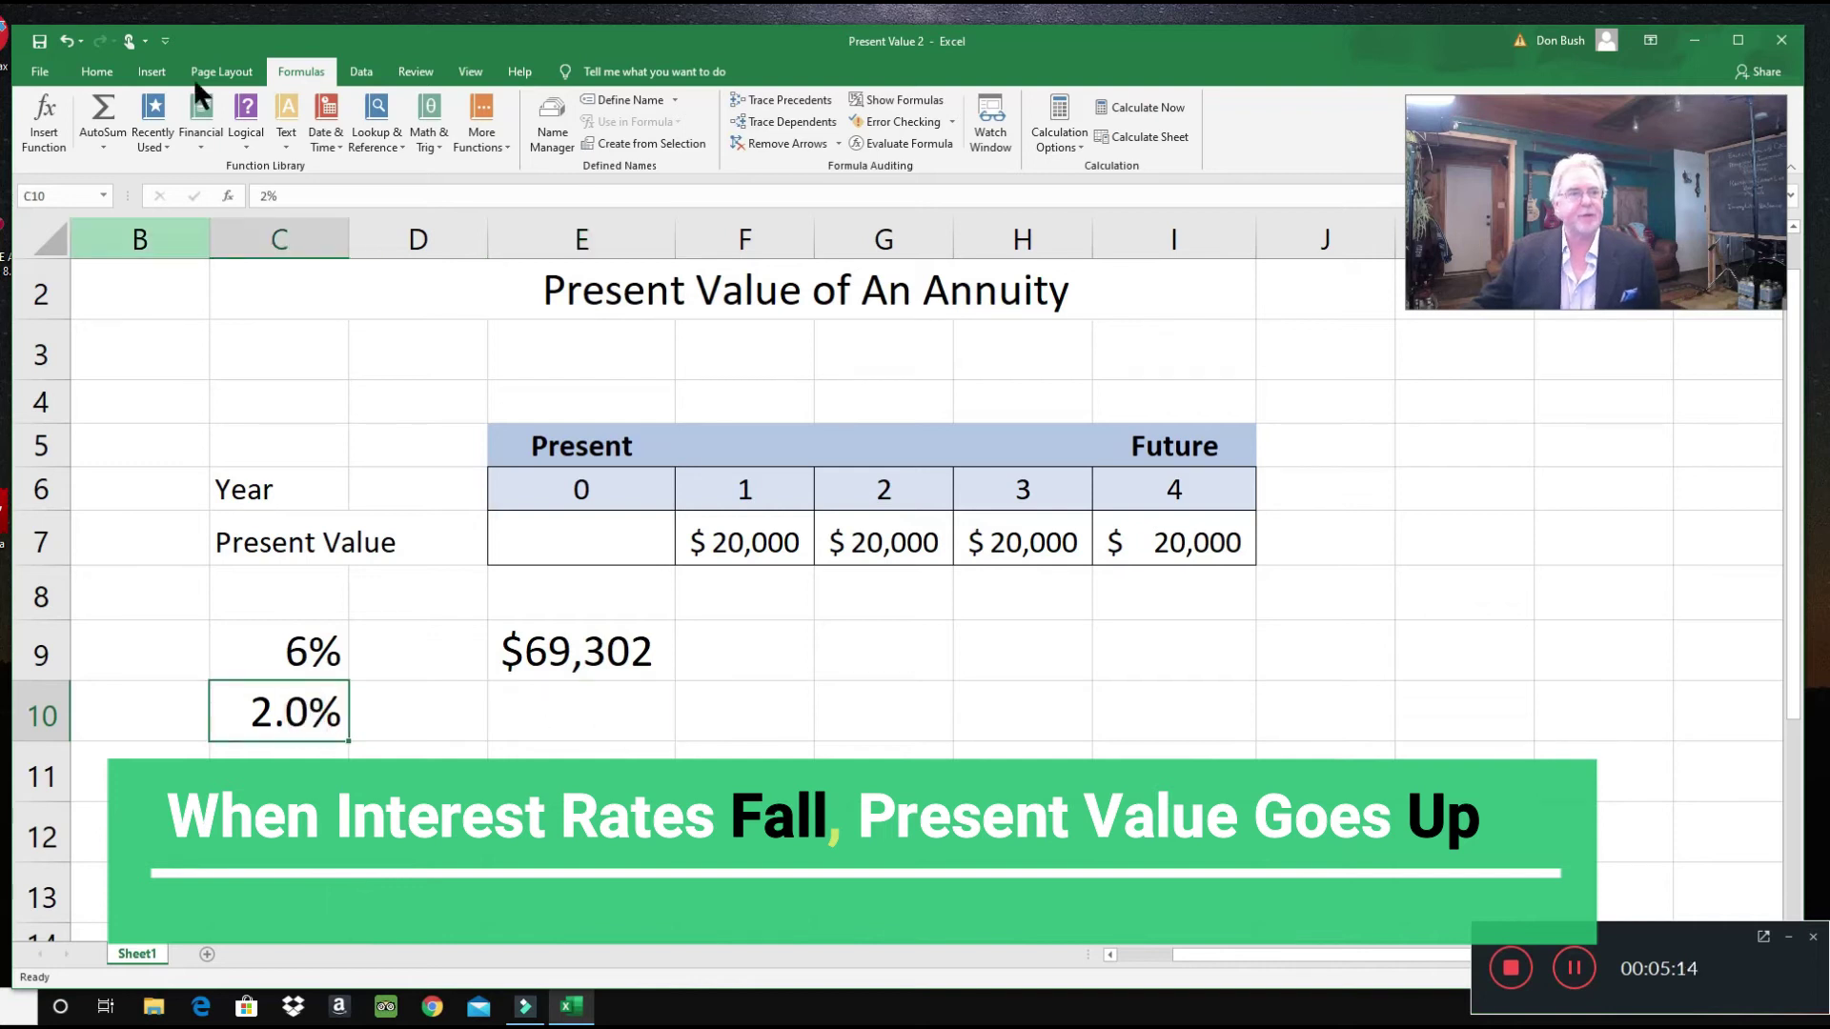
left_click(97, 72)
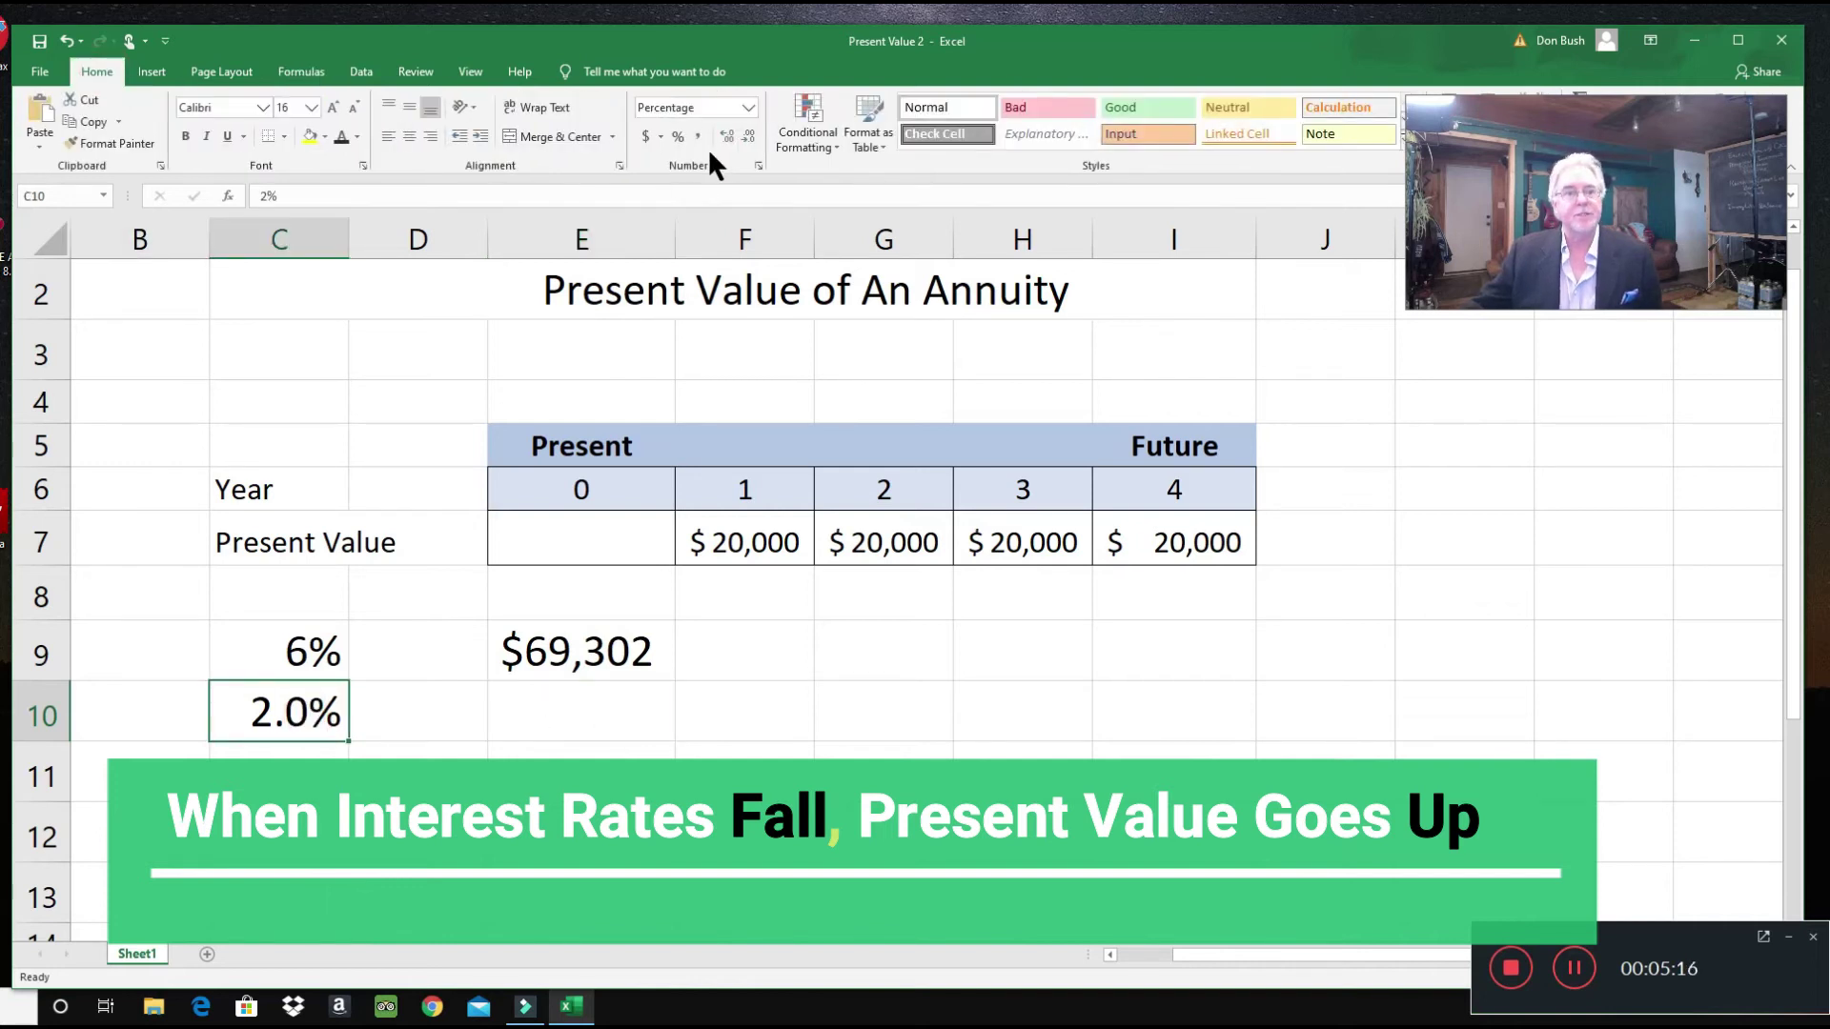
left_click(751, 136)
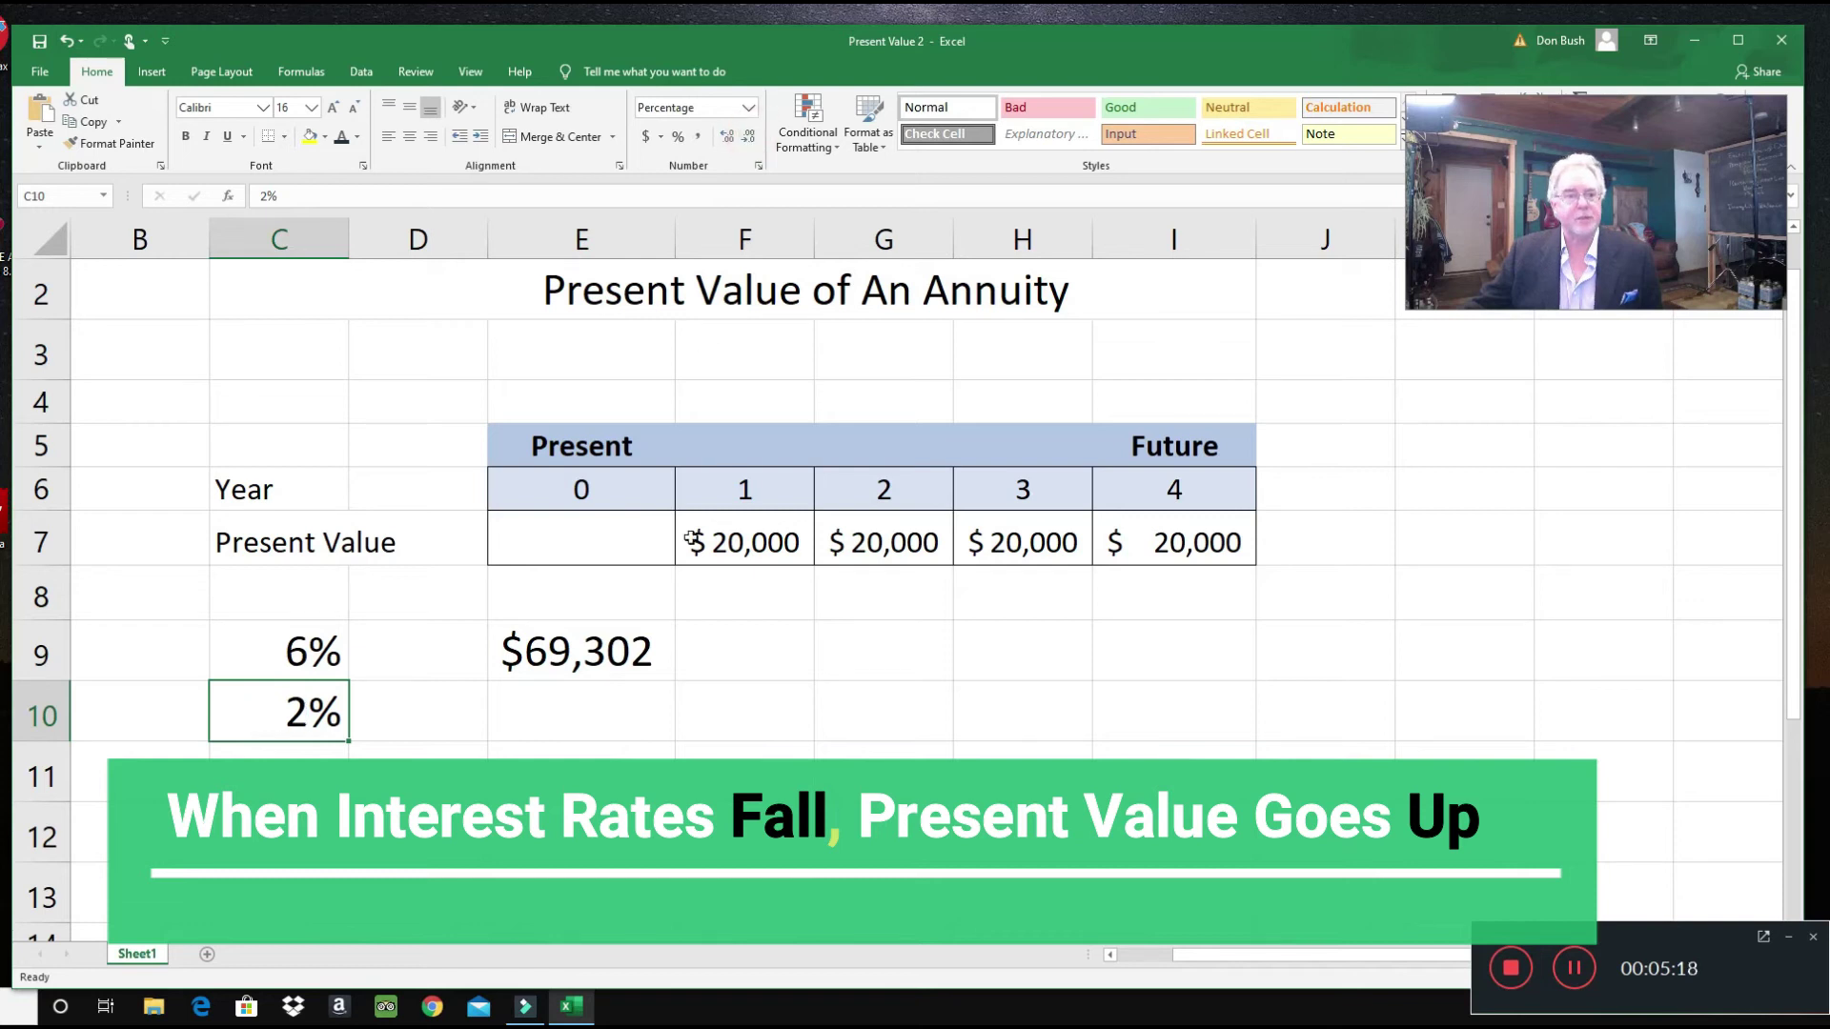
Step: Calculate the annuity's present value in E10 with the NPV function, using rate .02 and the payments in F7:I7
left_click(615, 699)
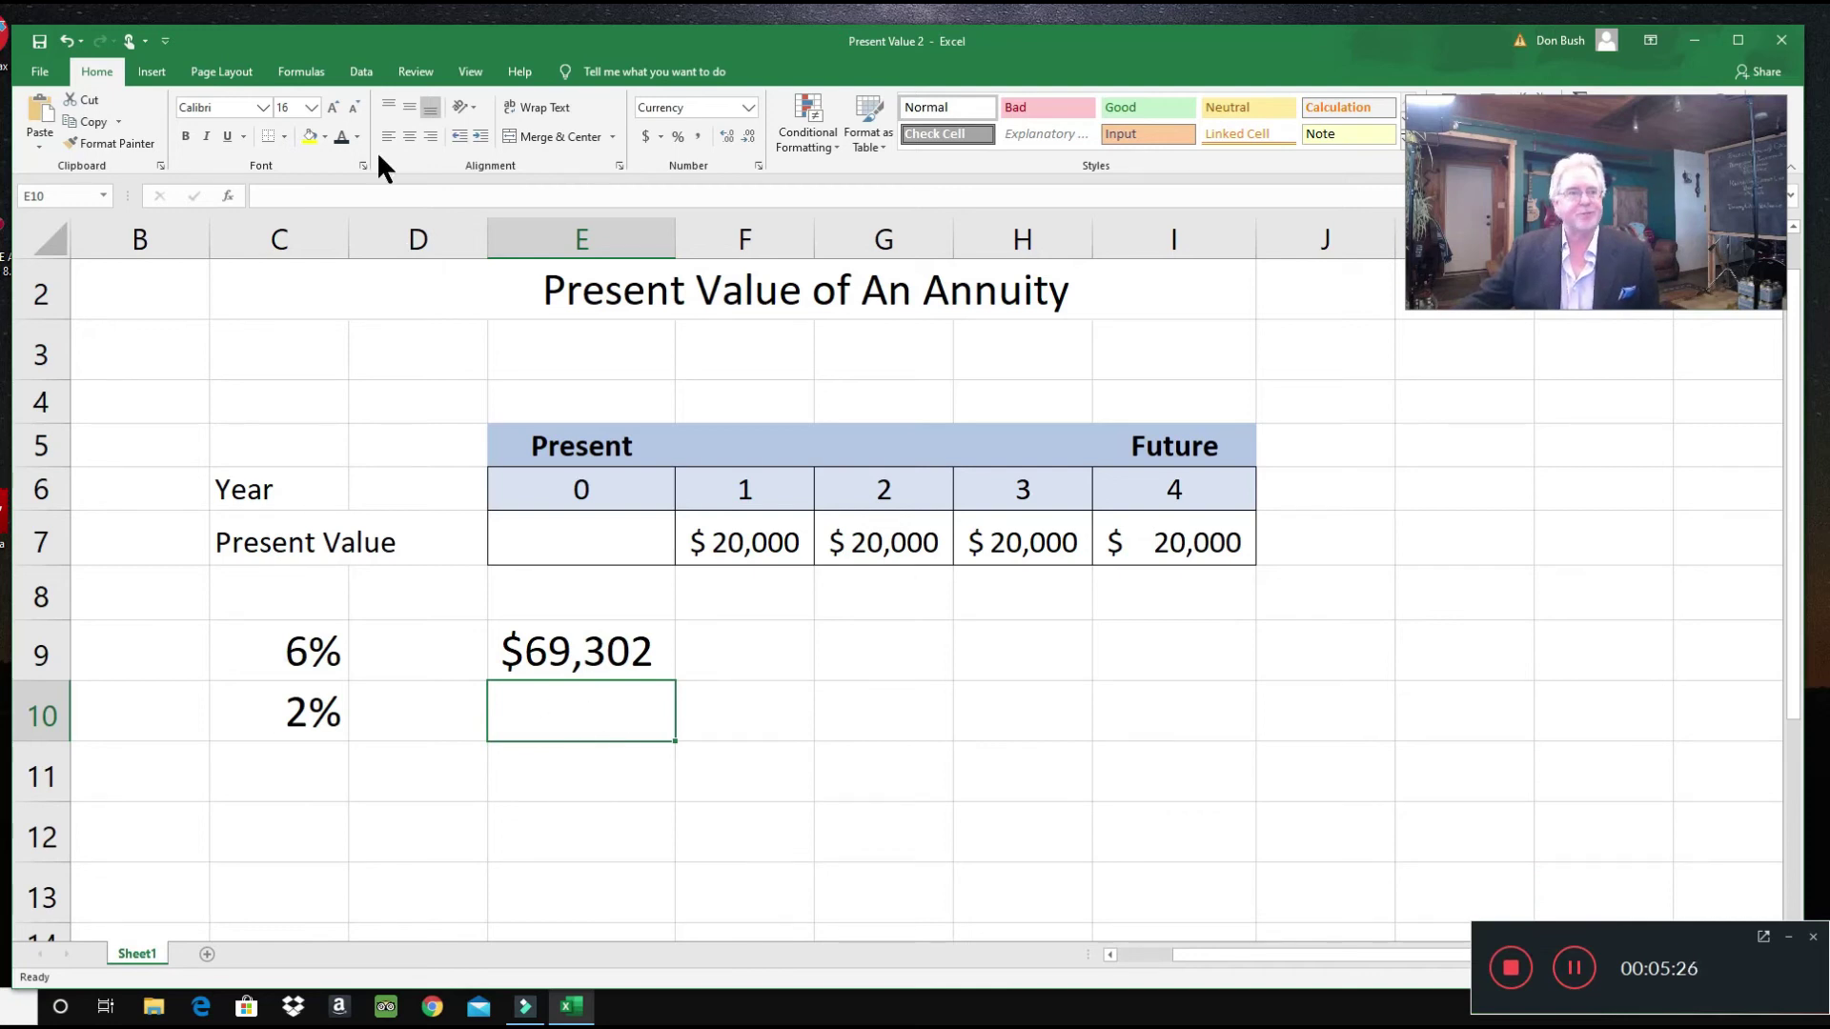
left_click(297, 71)
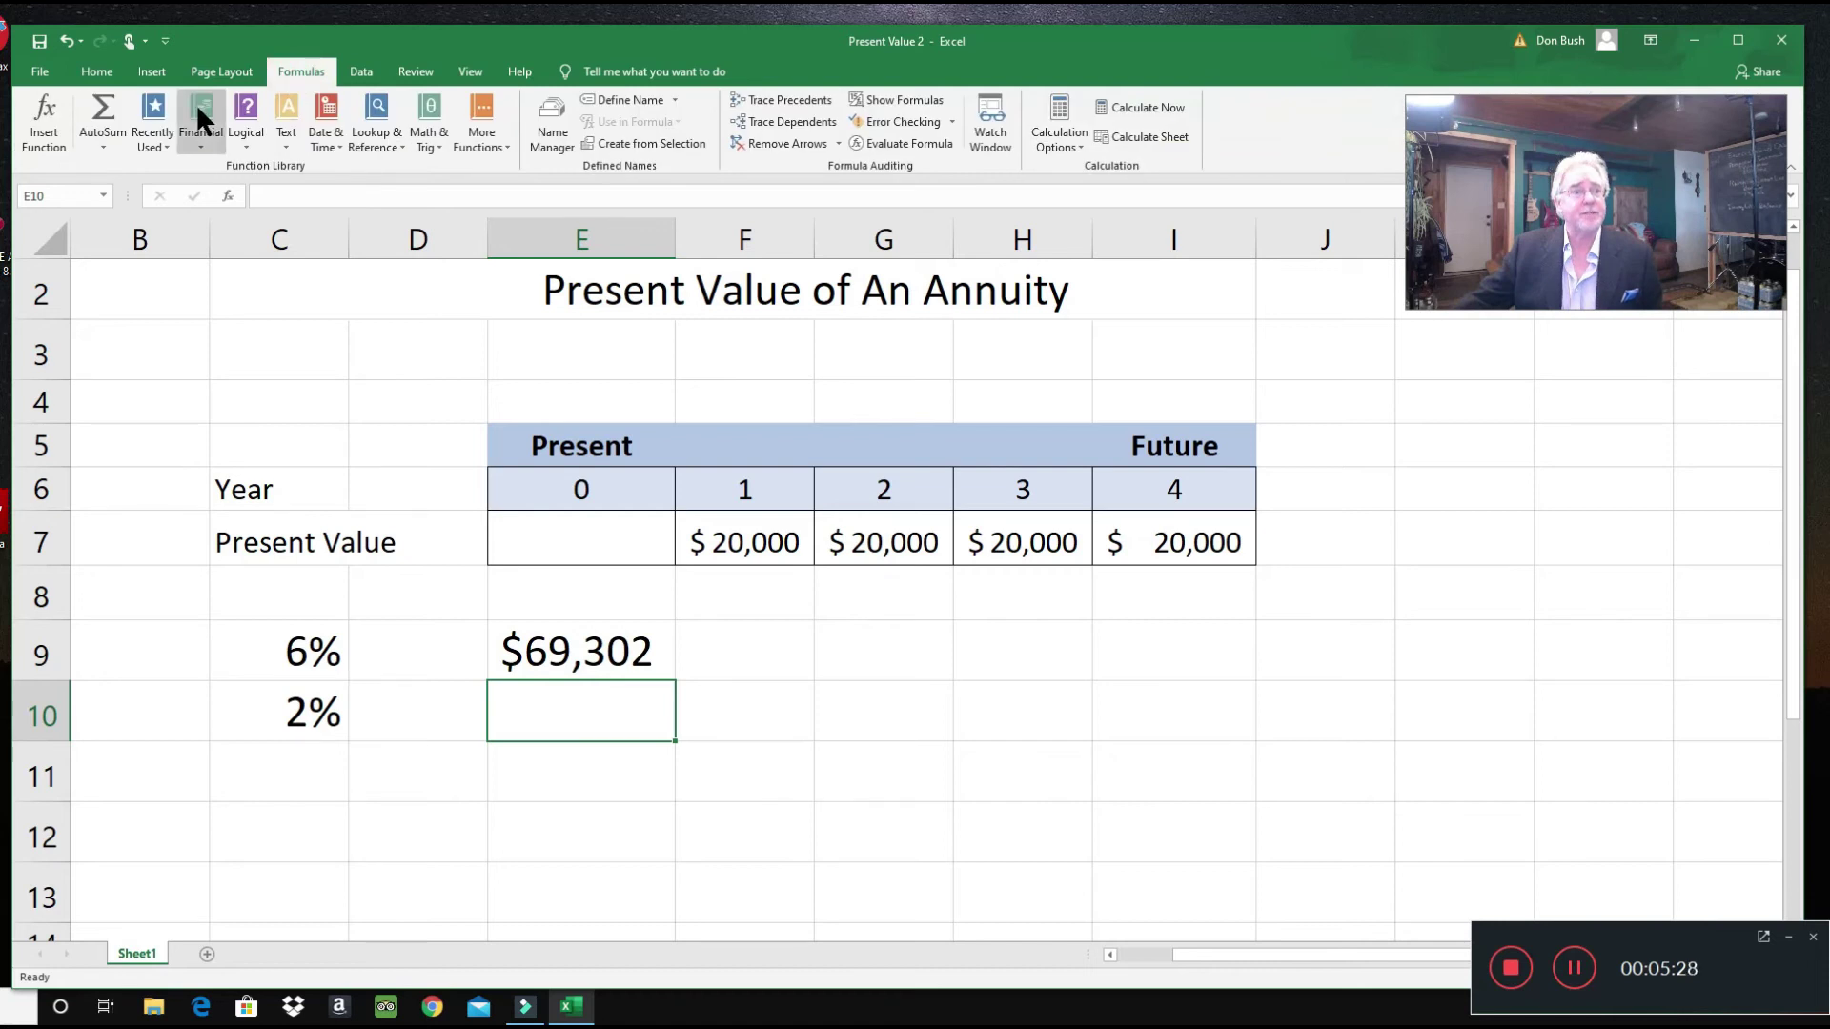
left_click(199, 113)
left_click_drag(324, 305, 324, 429)
left_click(220, 557)
left_click(919, 694)
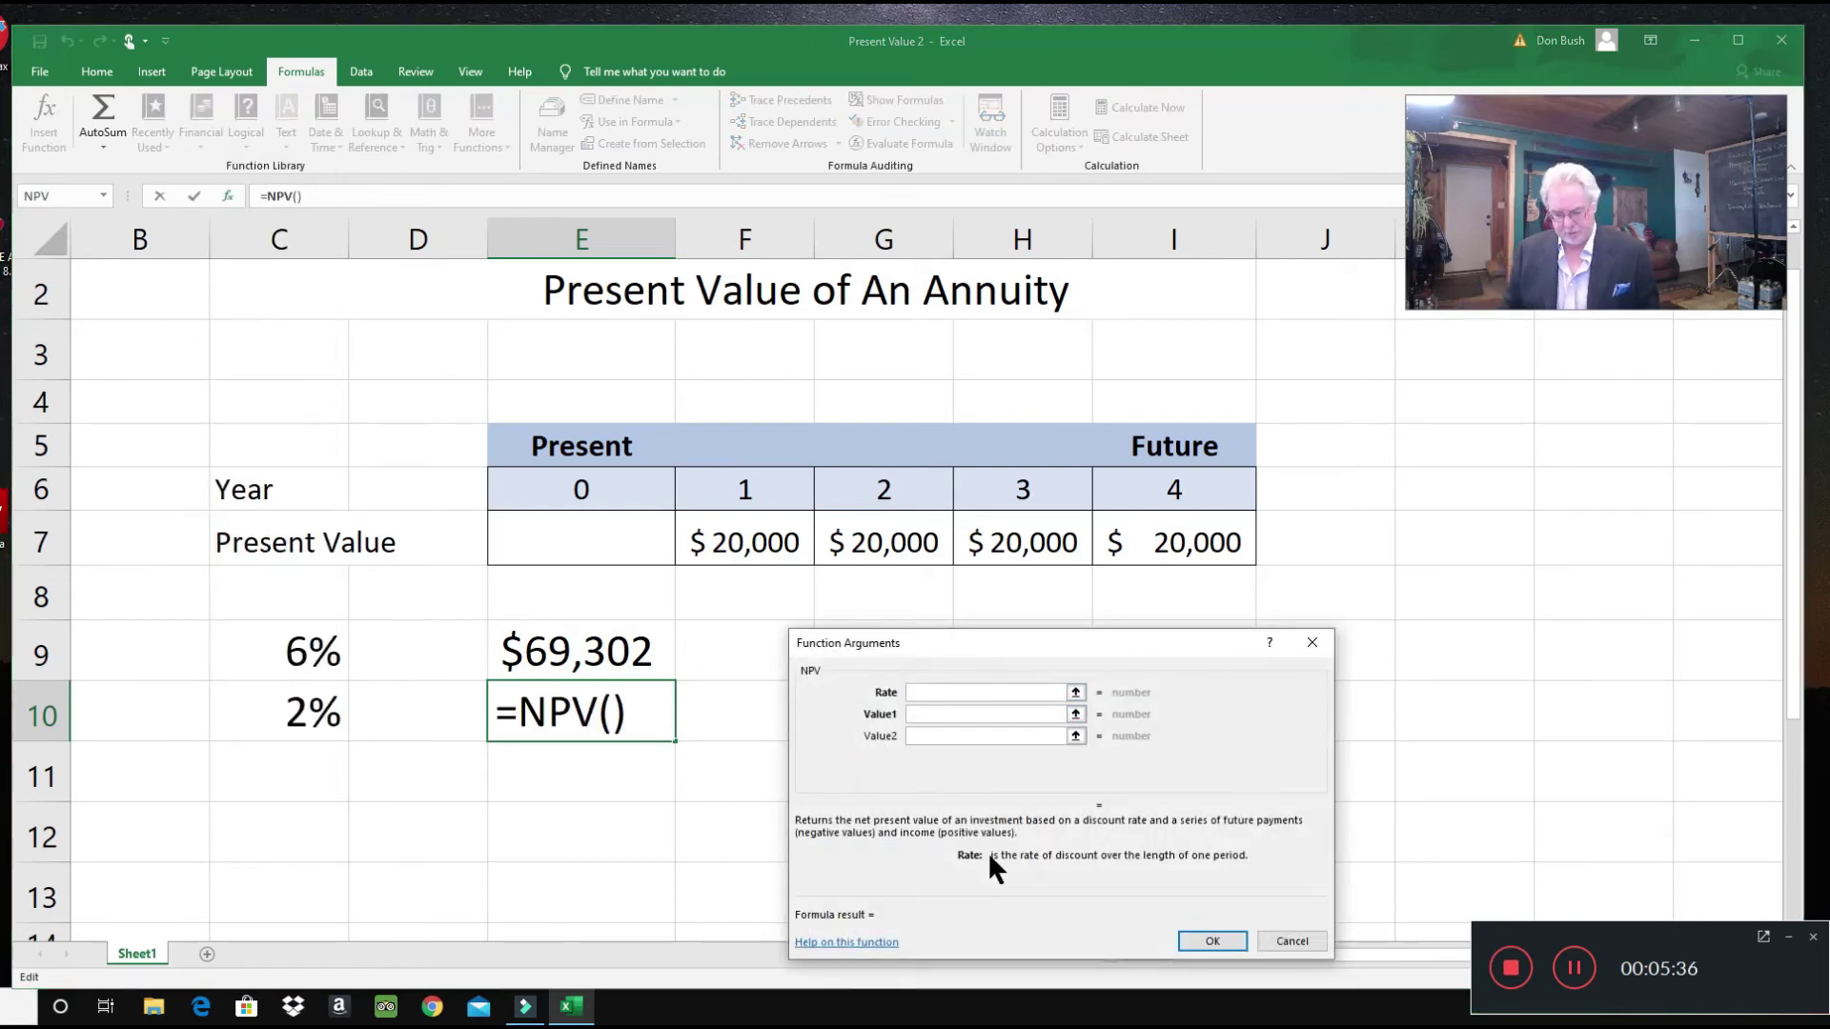
type(".02")
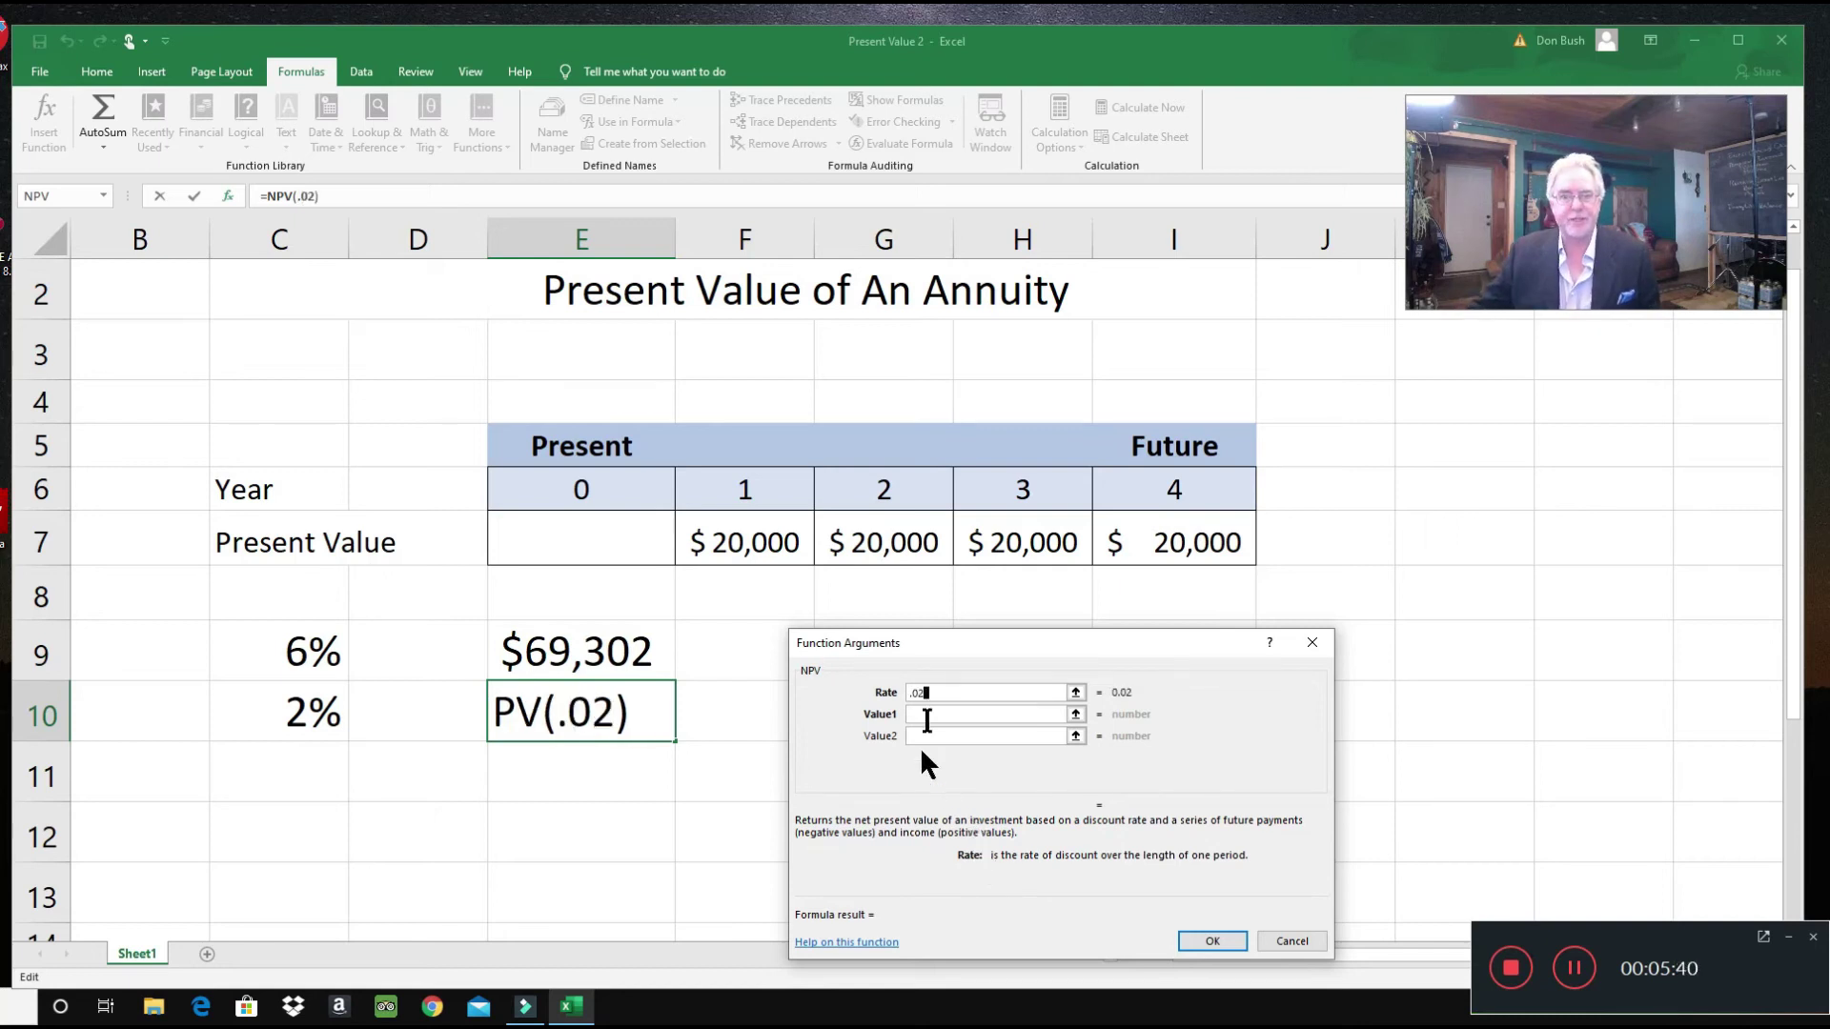
left_click(929, 714)
left_click_drag(742, 540, 1165, 563)
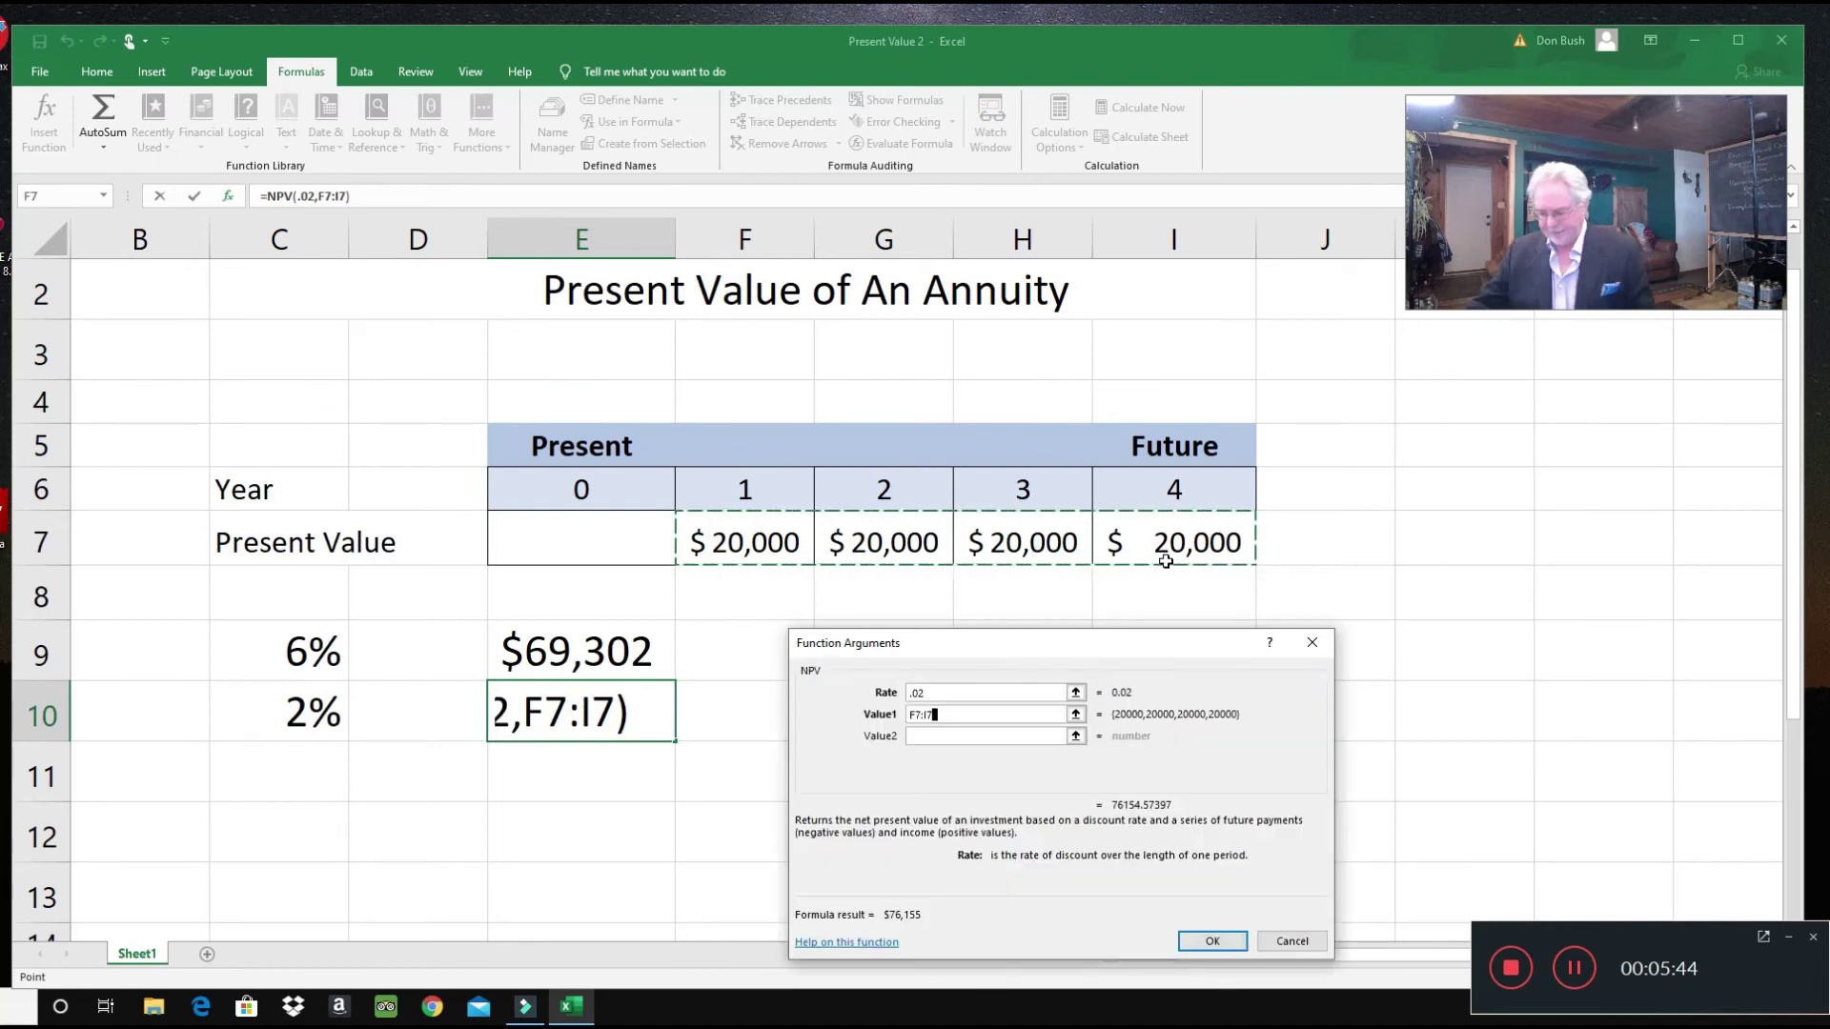
key("Return")
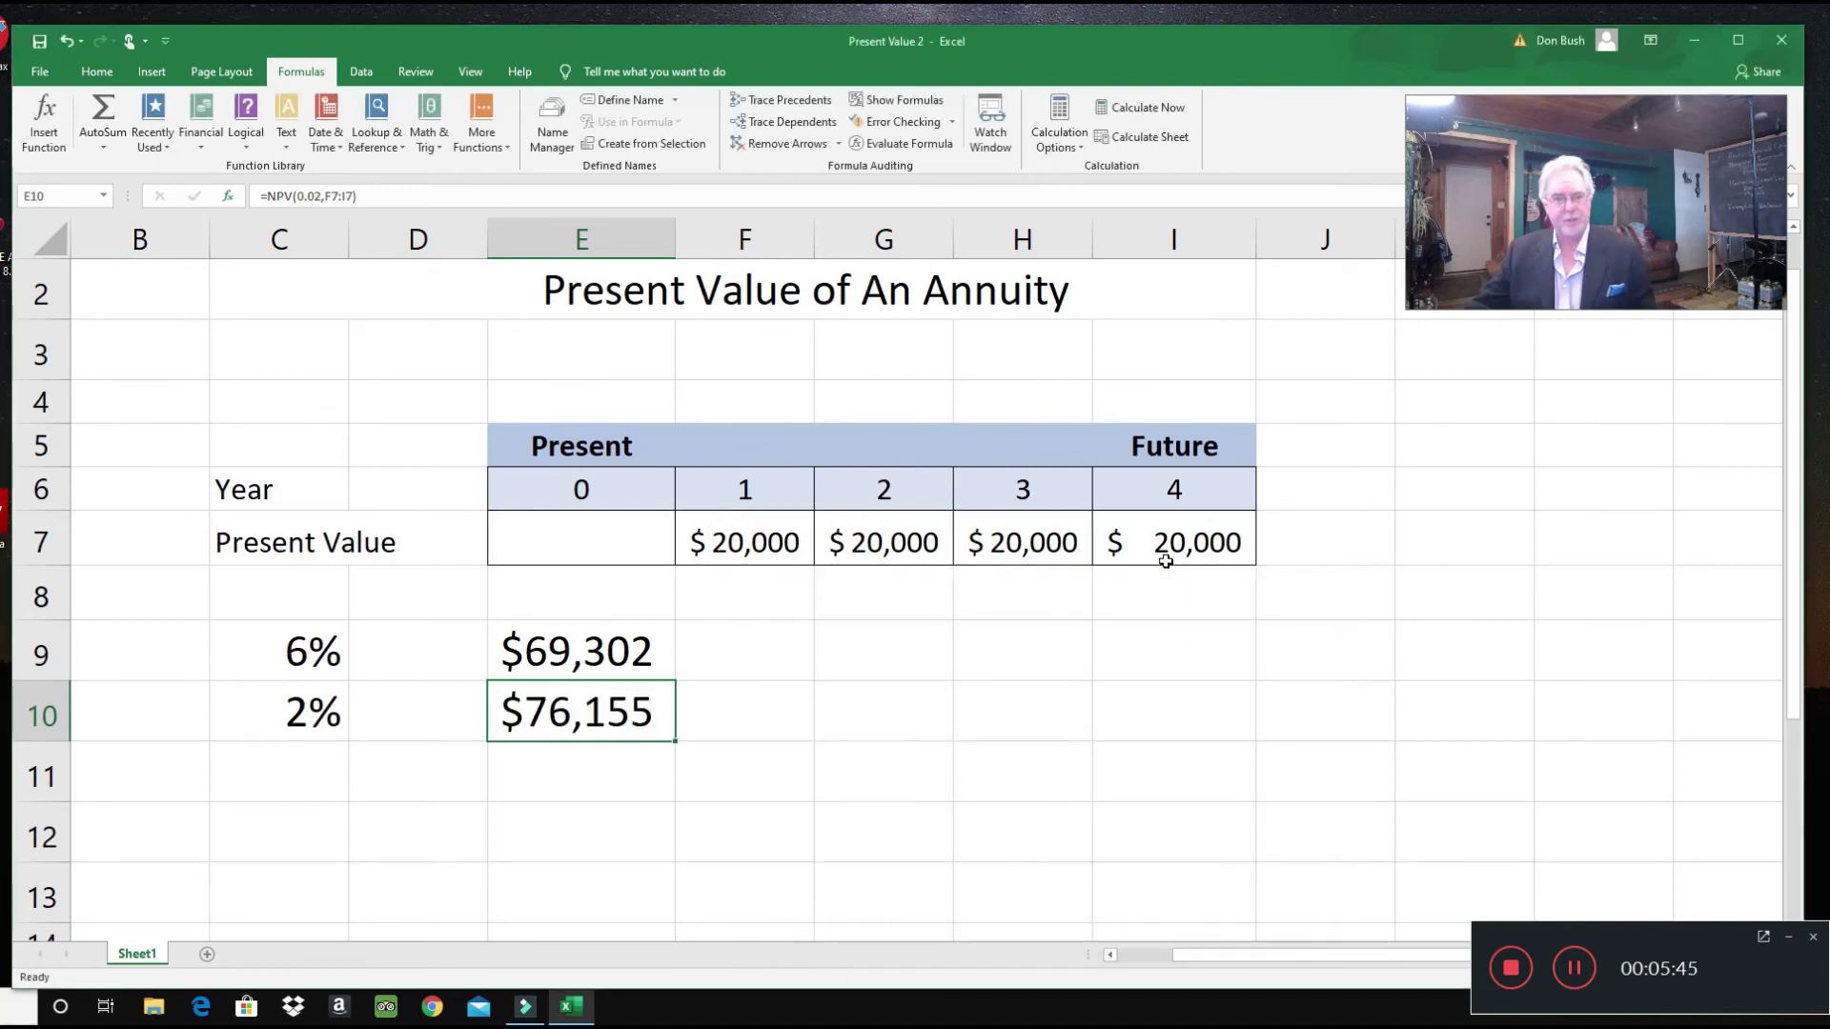
Step: Enter a third discount rate of 1% in C11
left_click(582, 724)
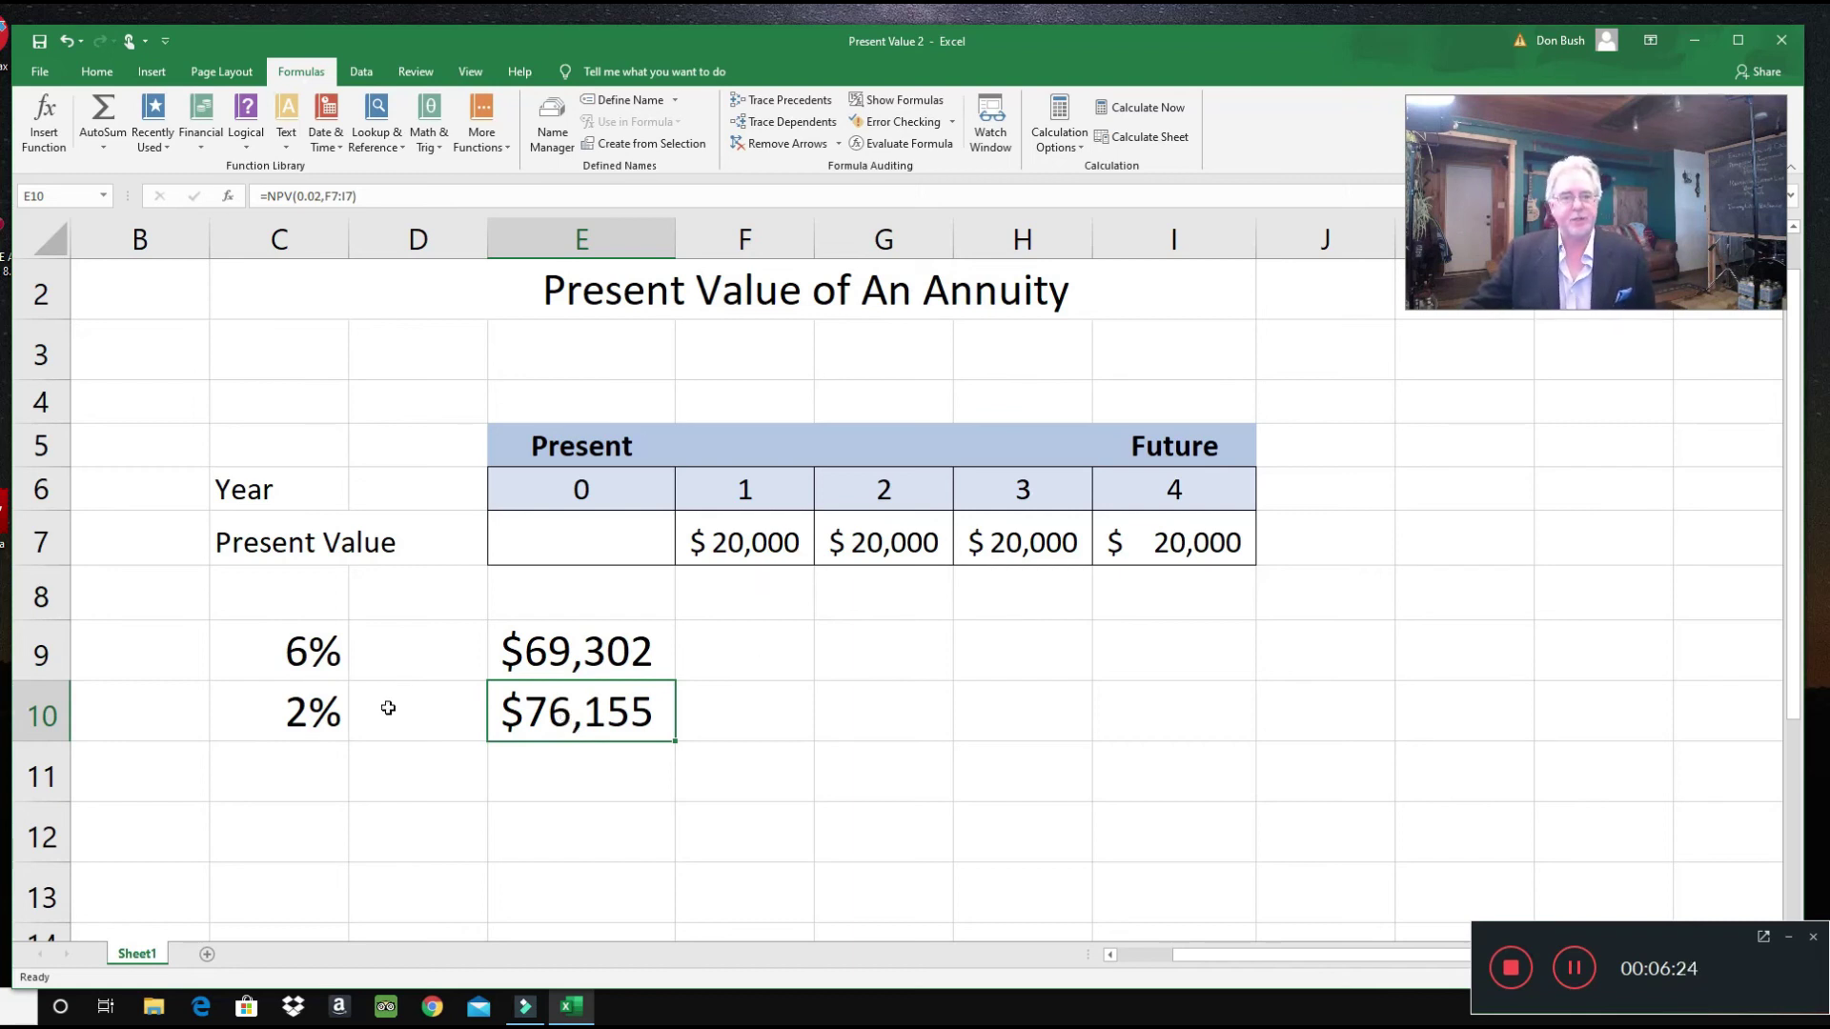
left_click(301, 768)
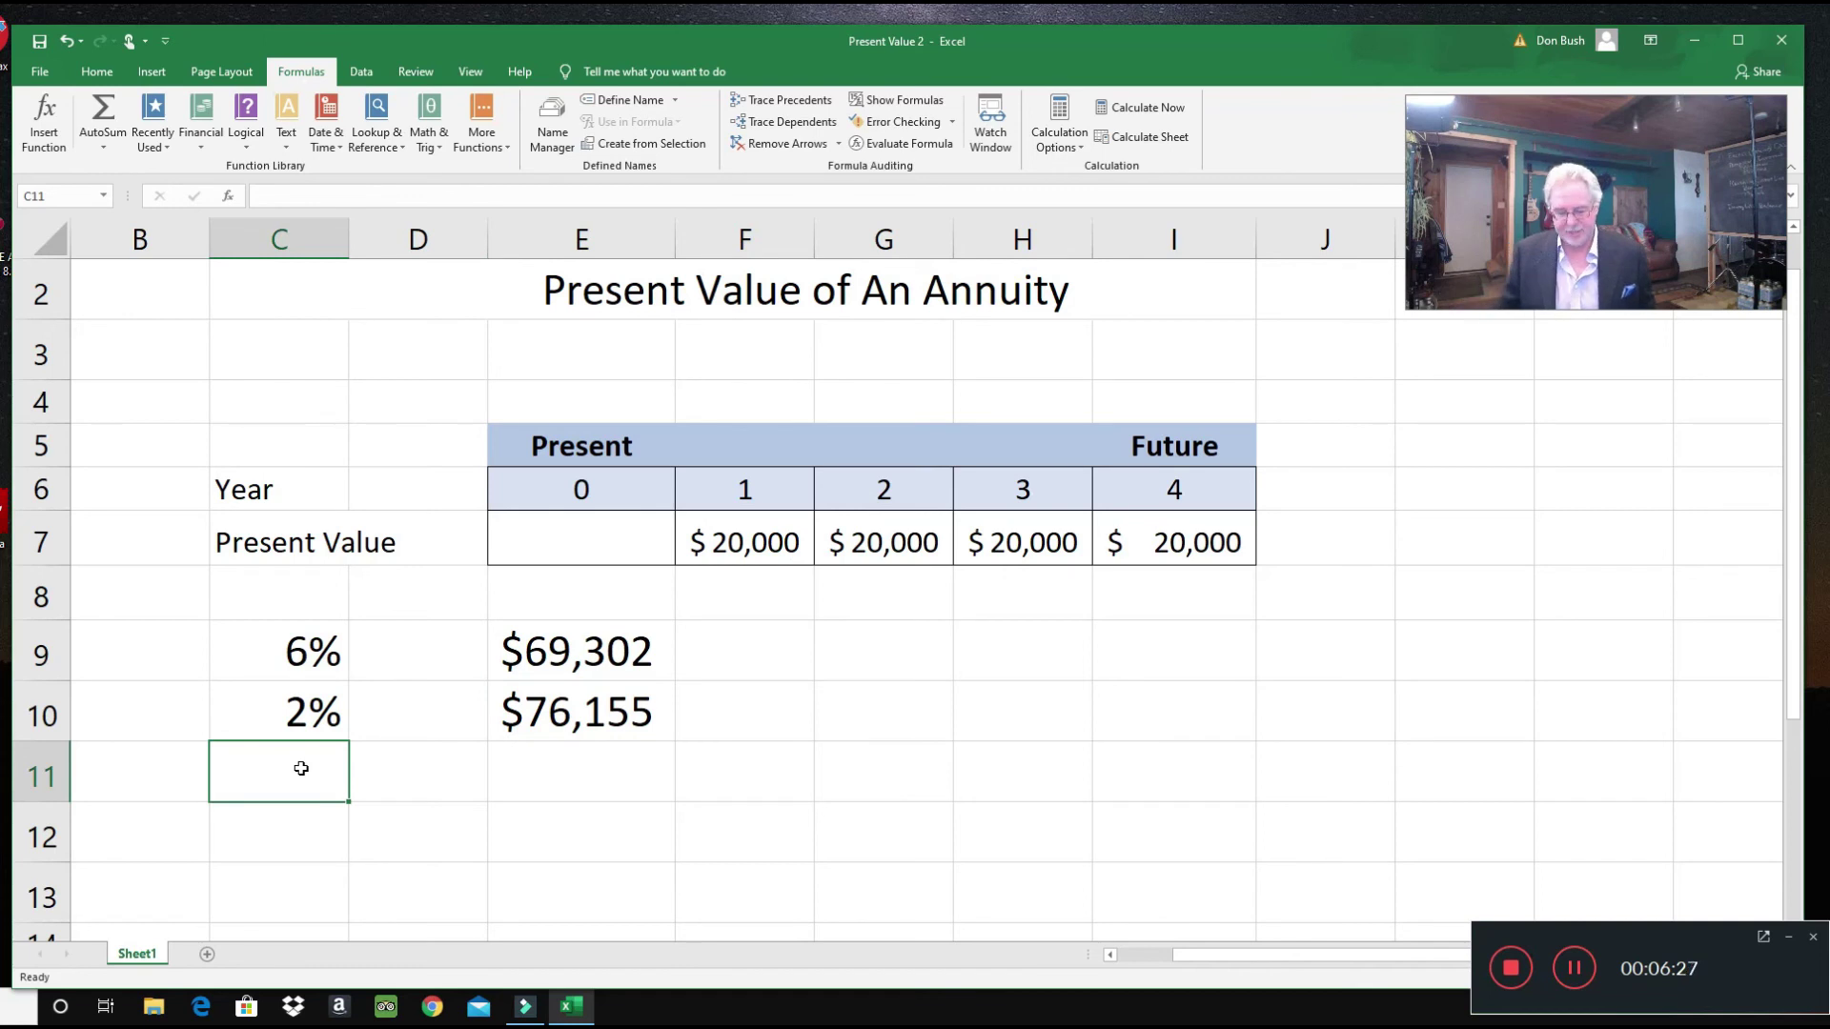
type("1%")
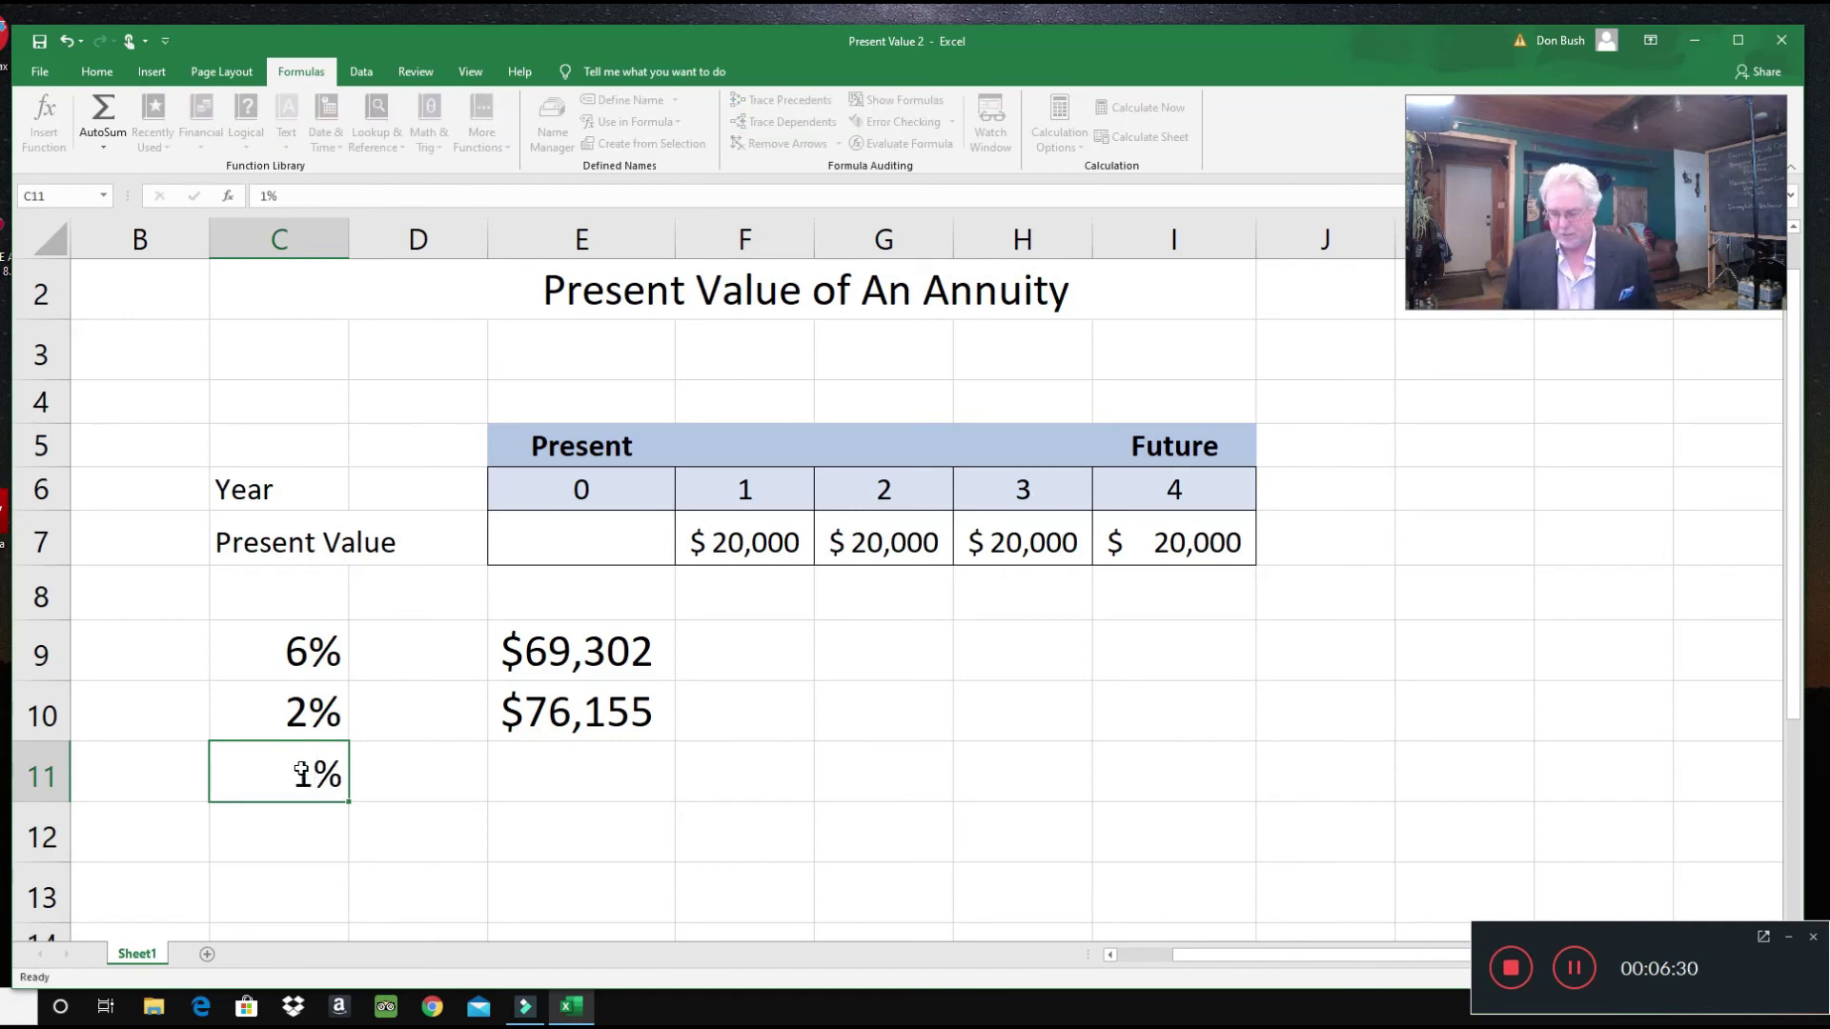
key("Return")
left_click(301, 772)
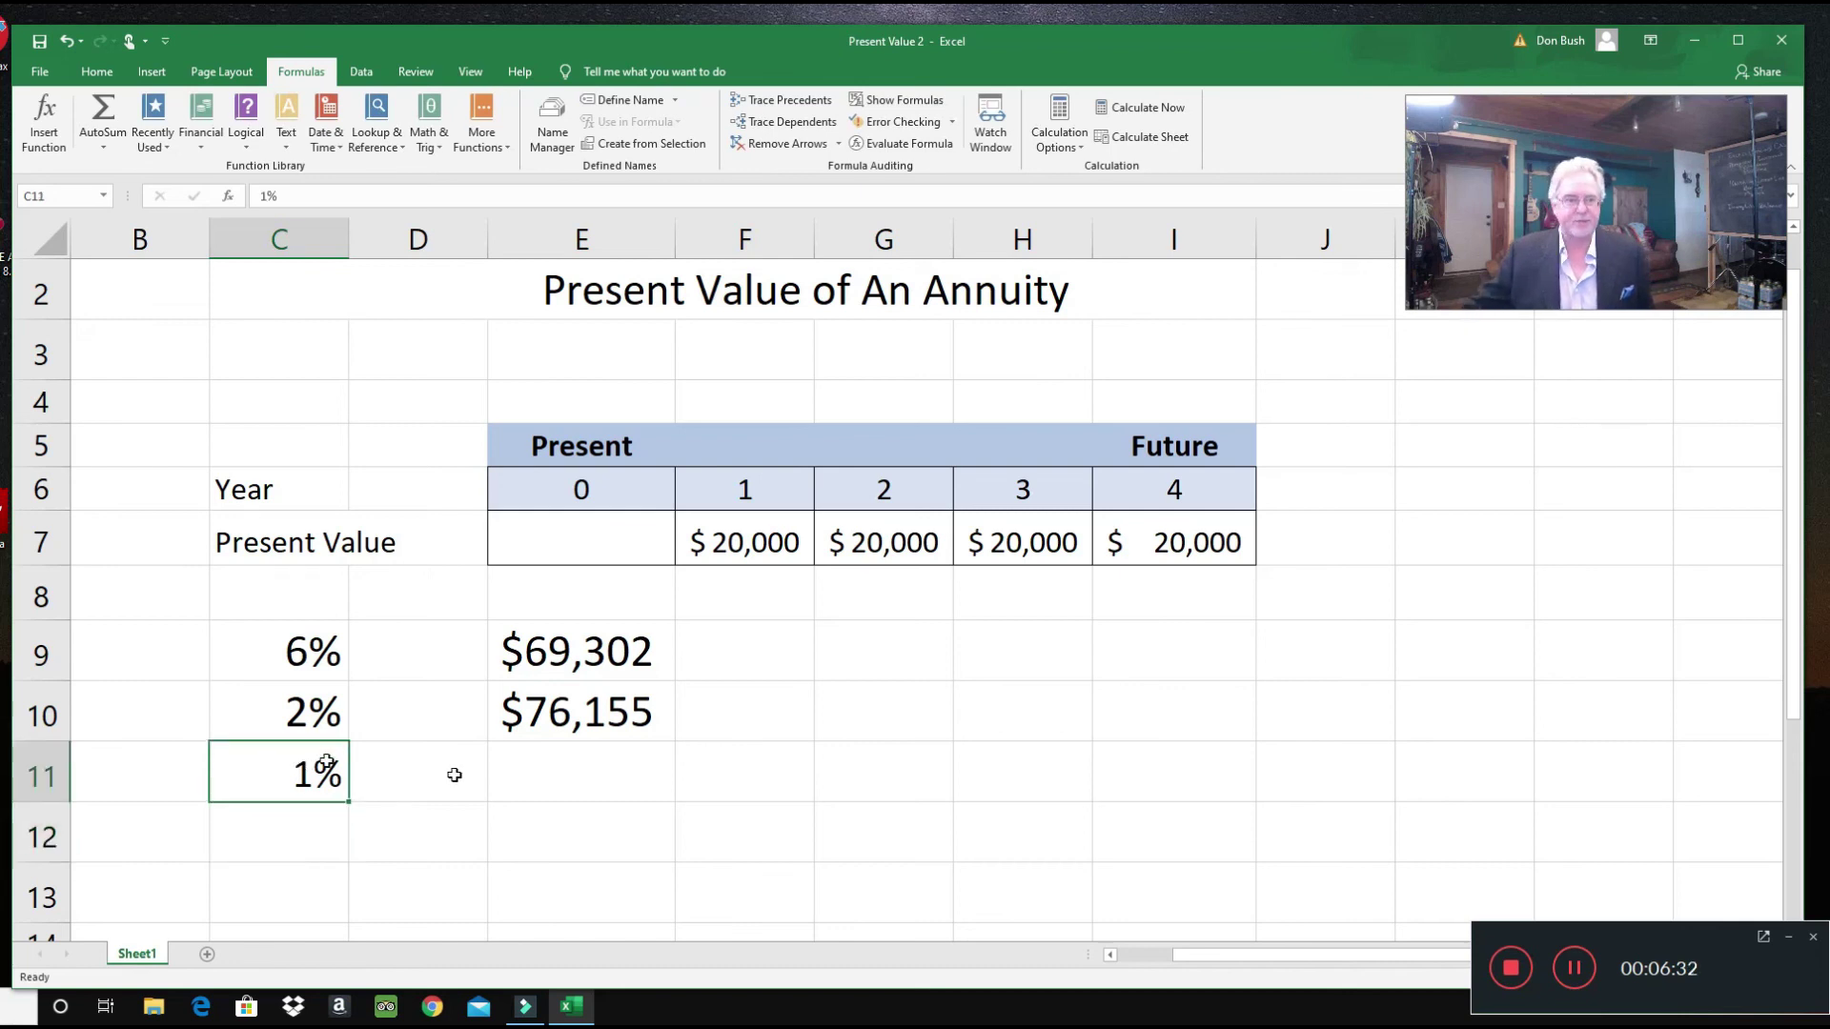
Step: Calculate the annuity's present value in E11 with the NPV function, using rate 1% and the payments in F7:I7
left_click(610, 777)
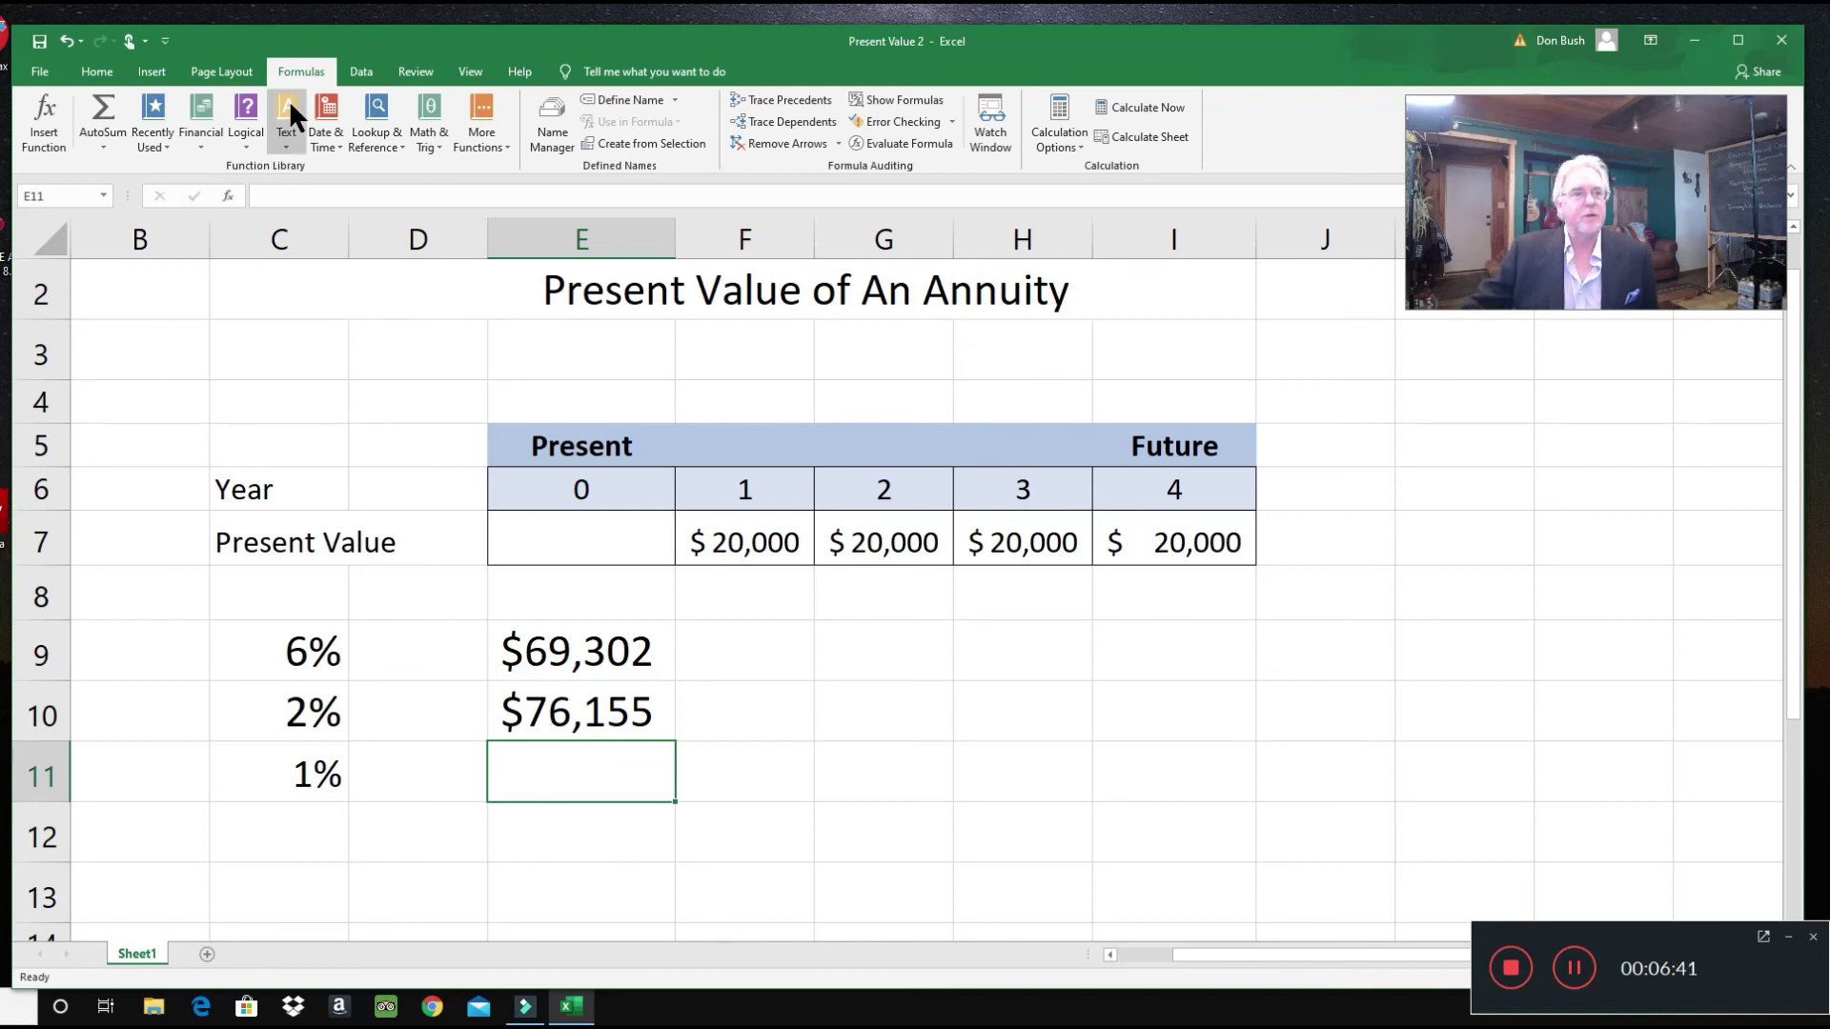
left_click(204, 104)
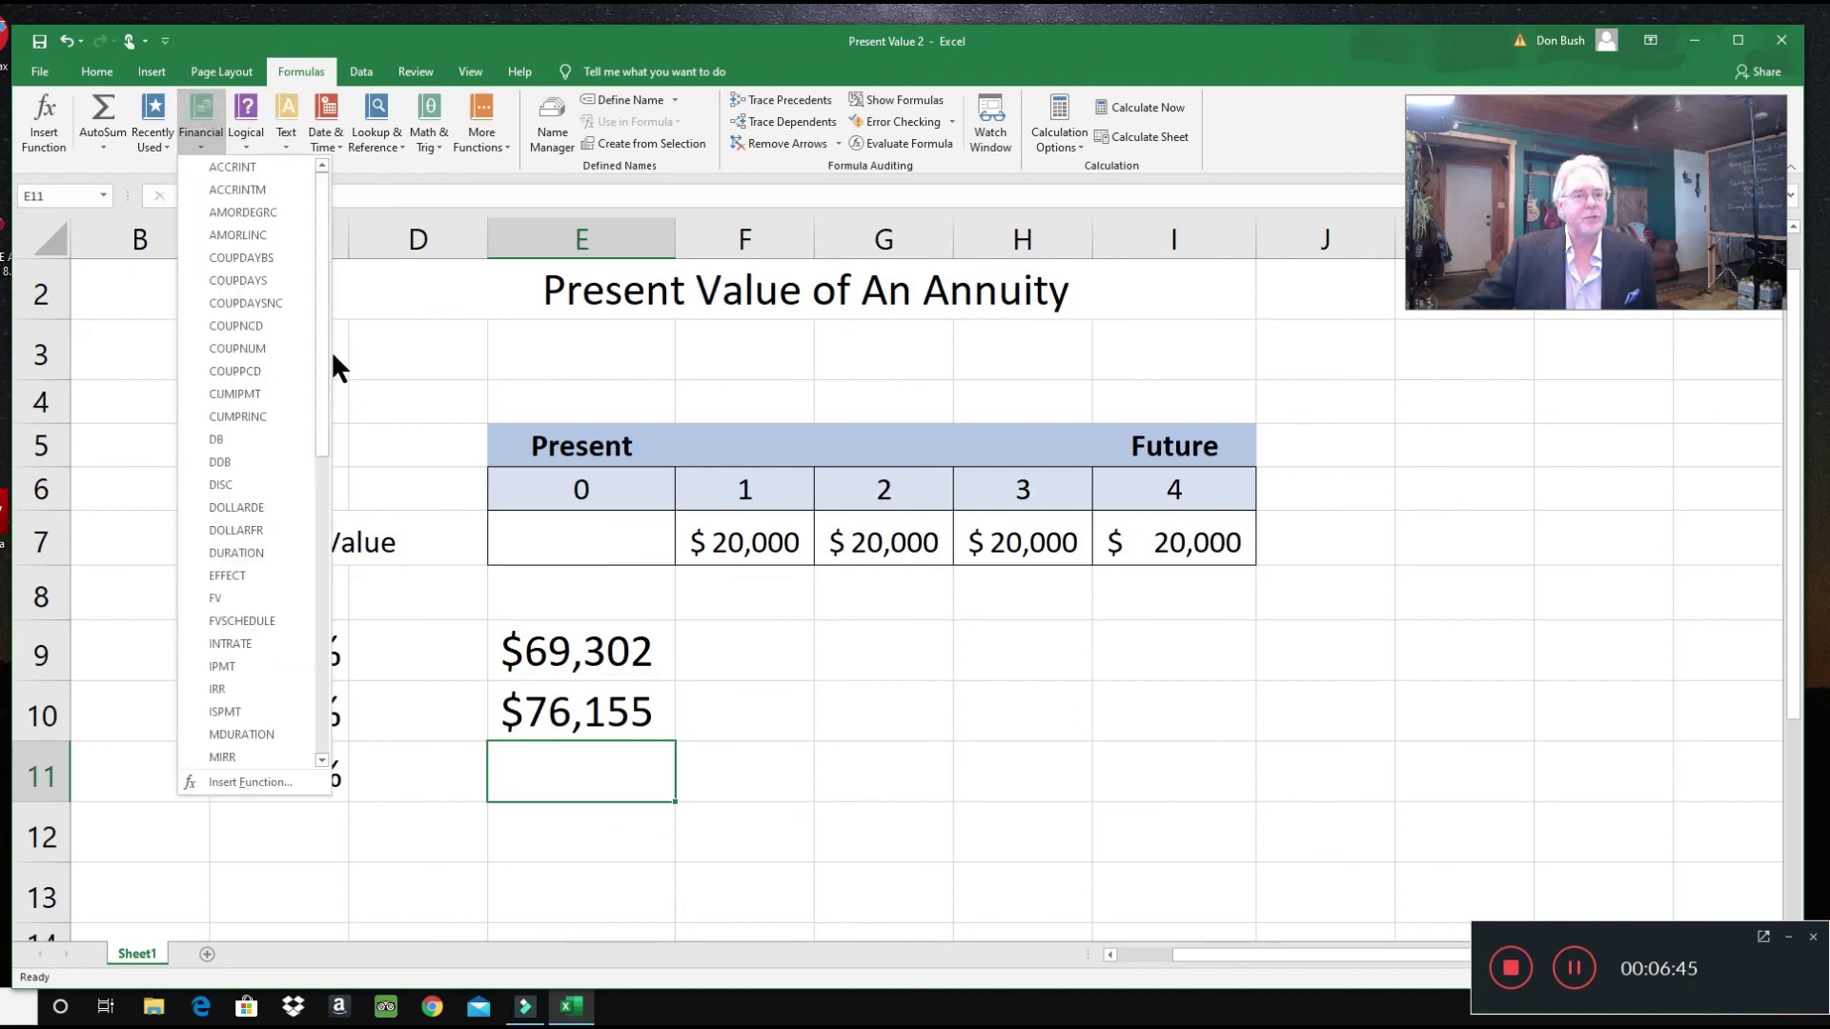
left_click_drag(321, 348, 307, 484)
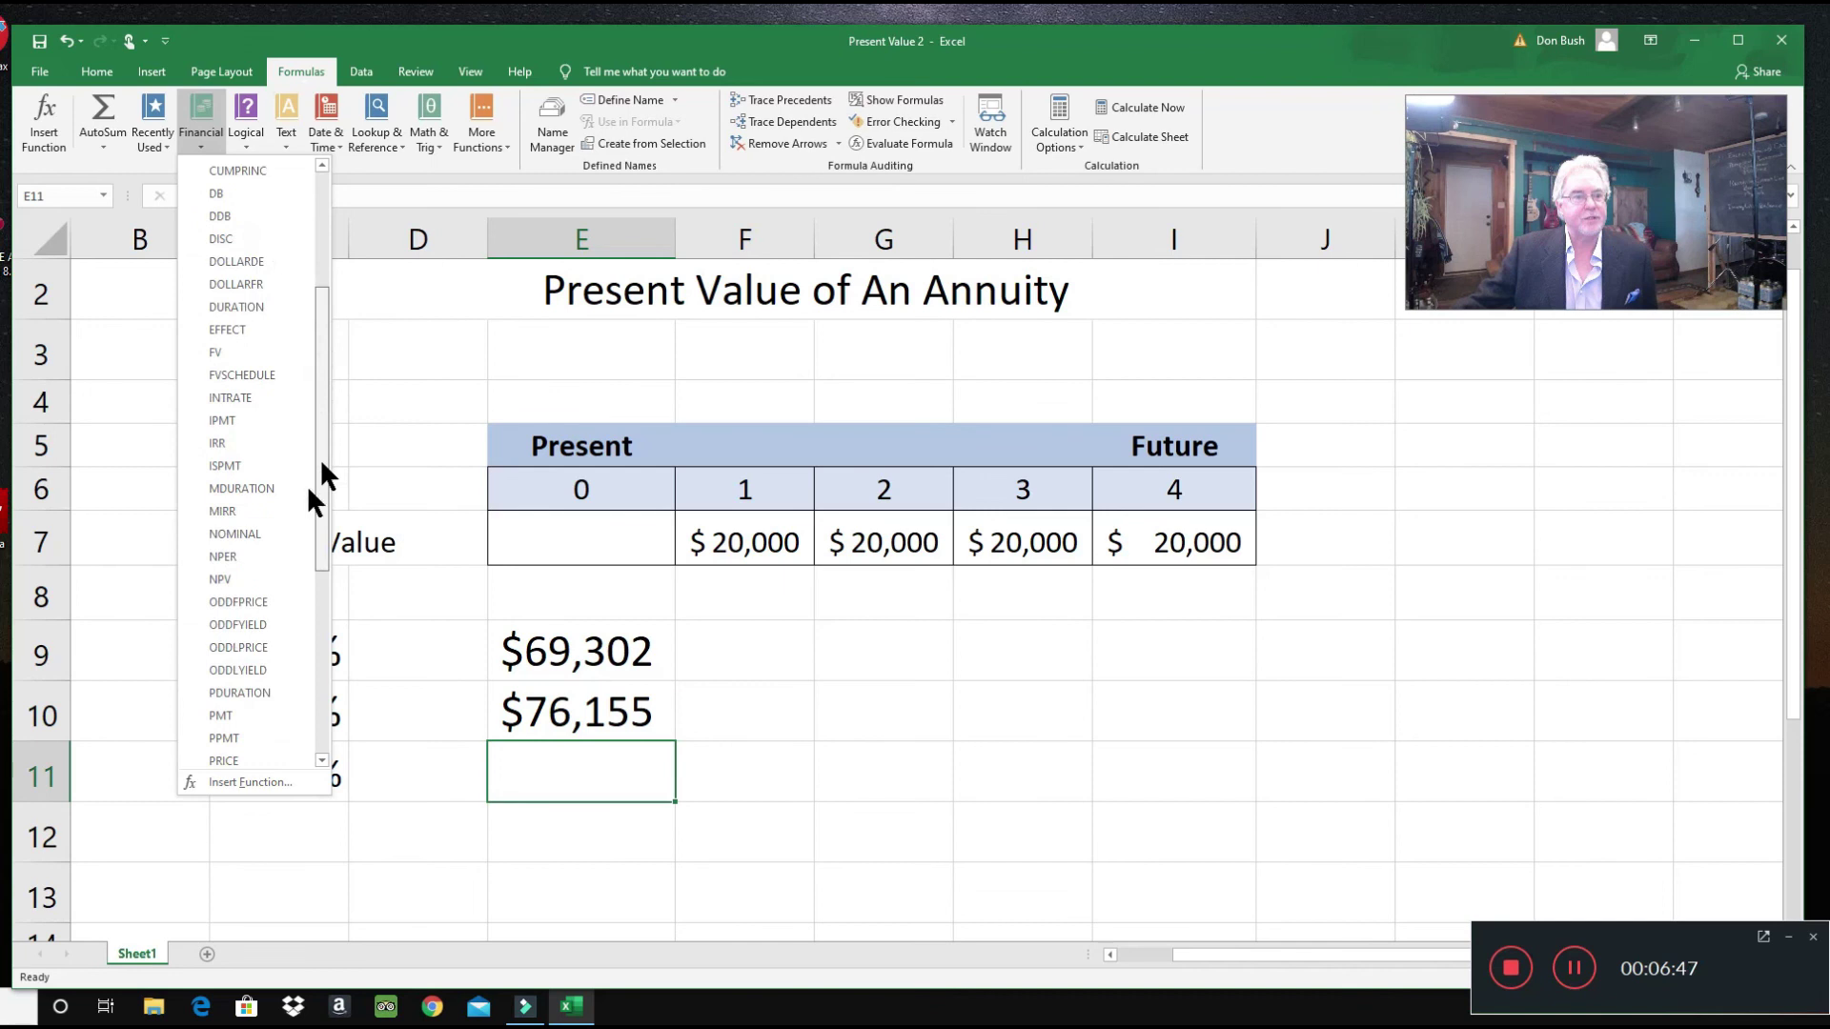
left_click(215, 566)
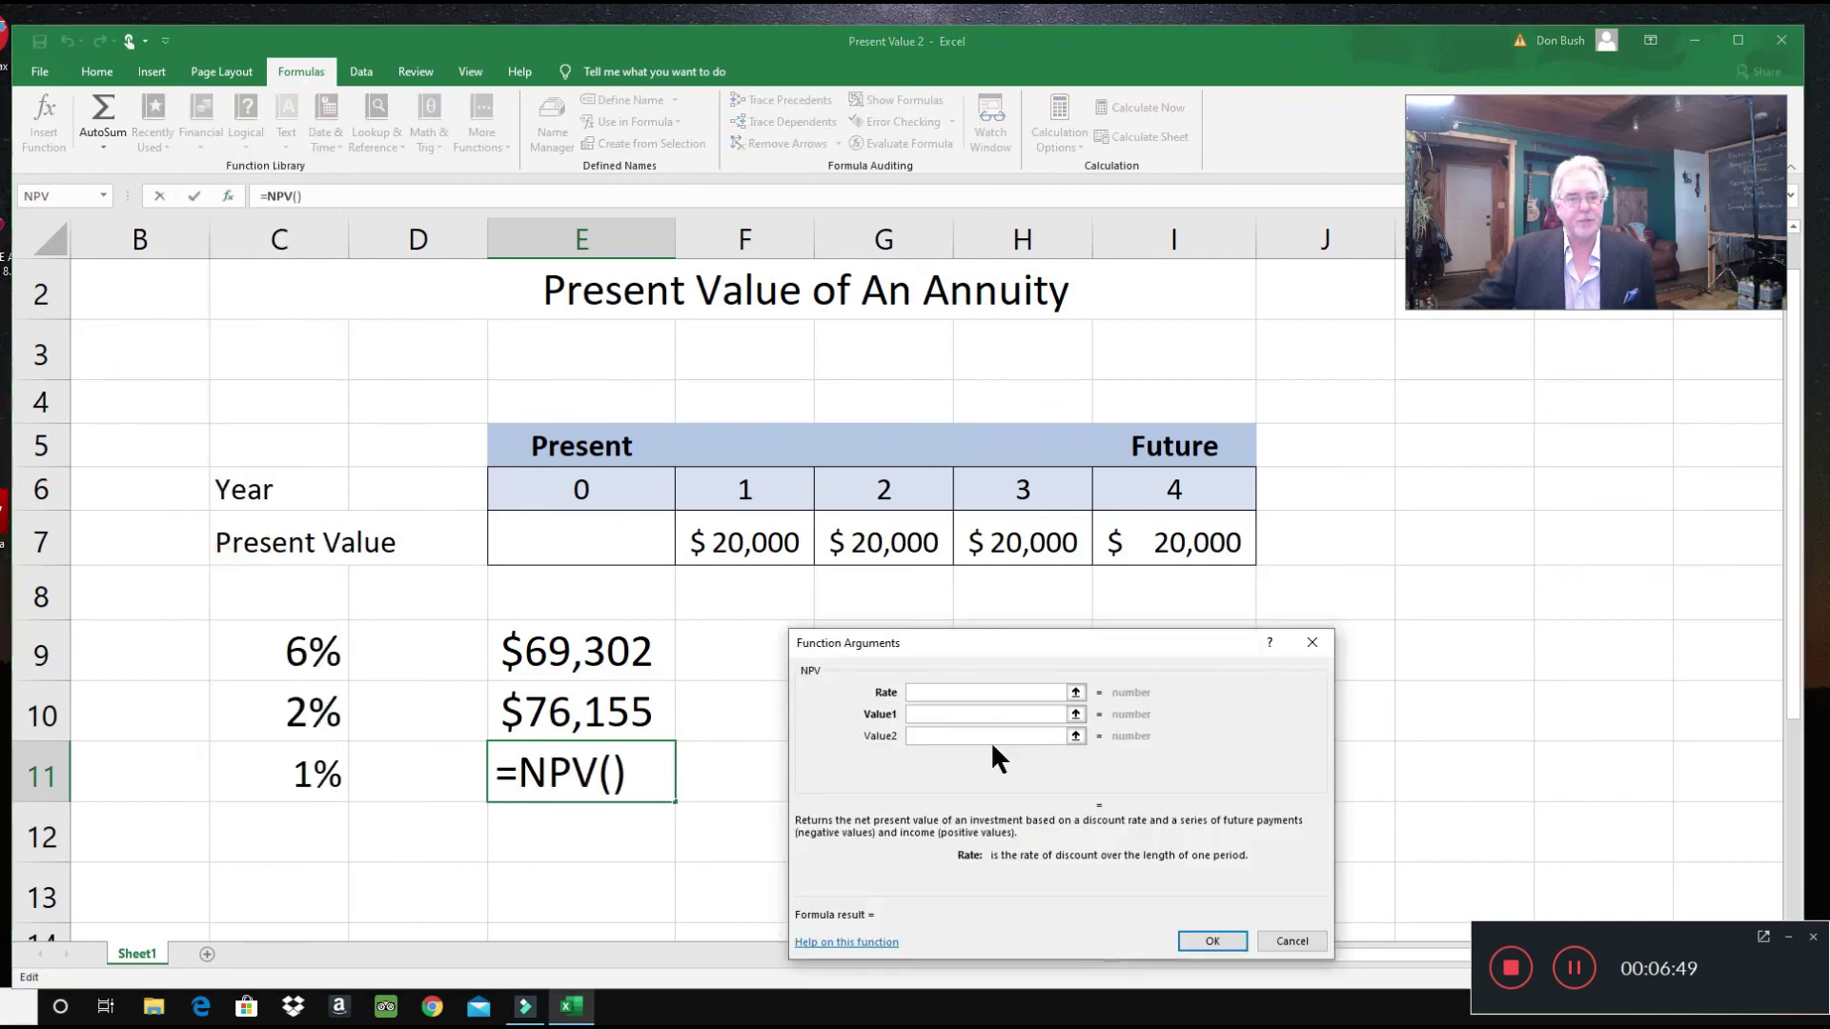
type("1")
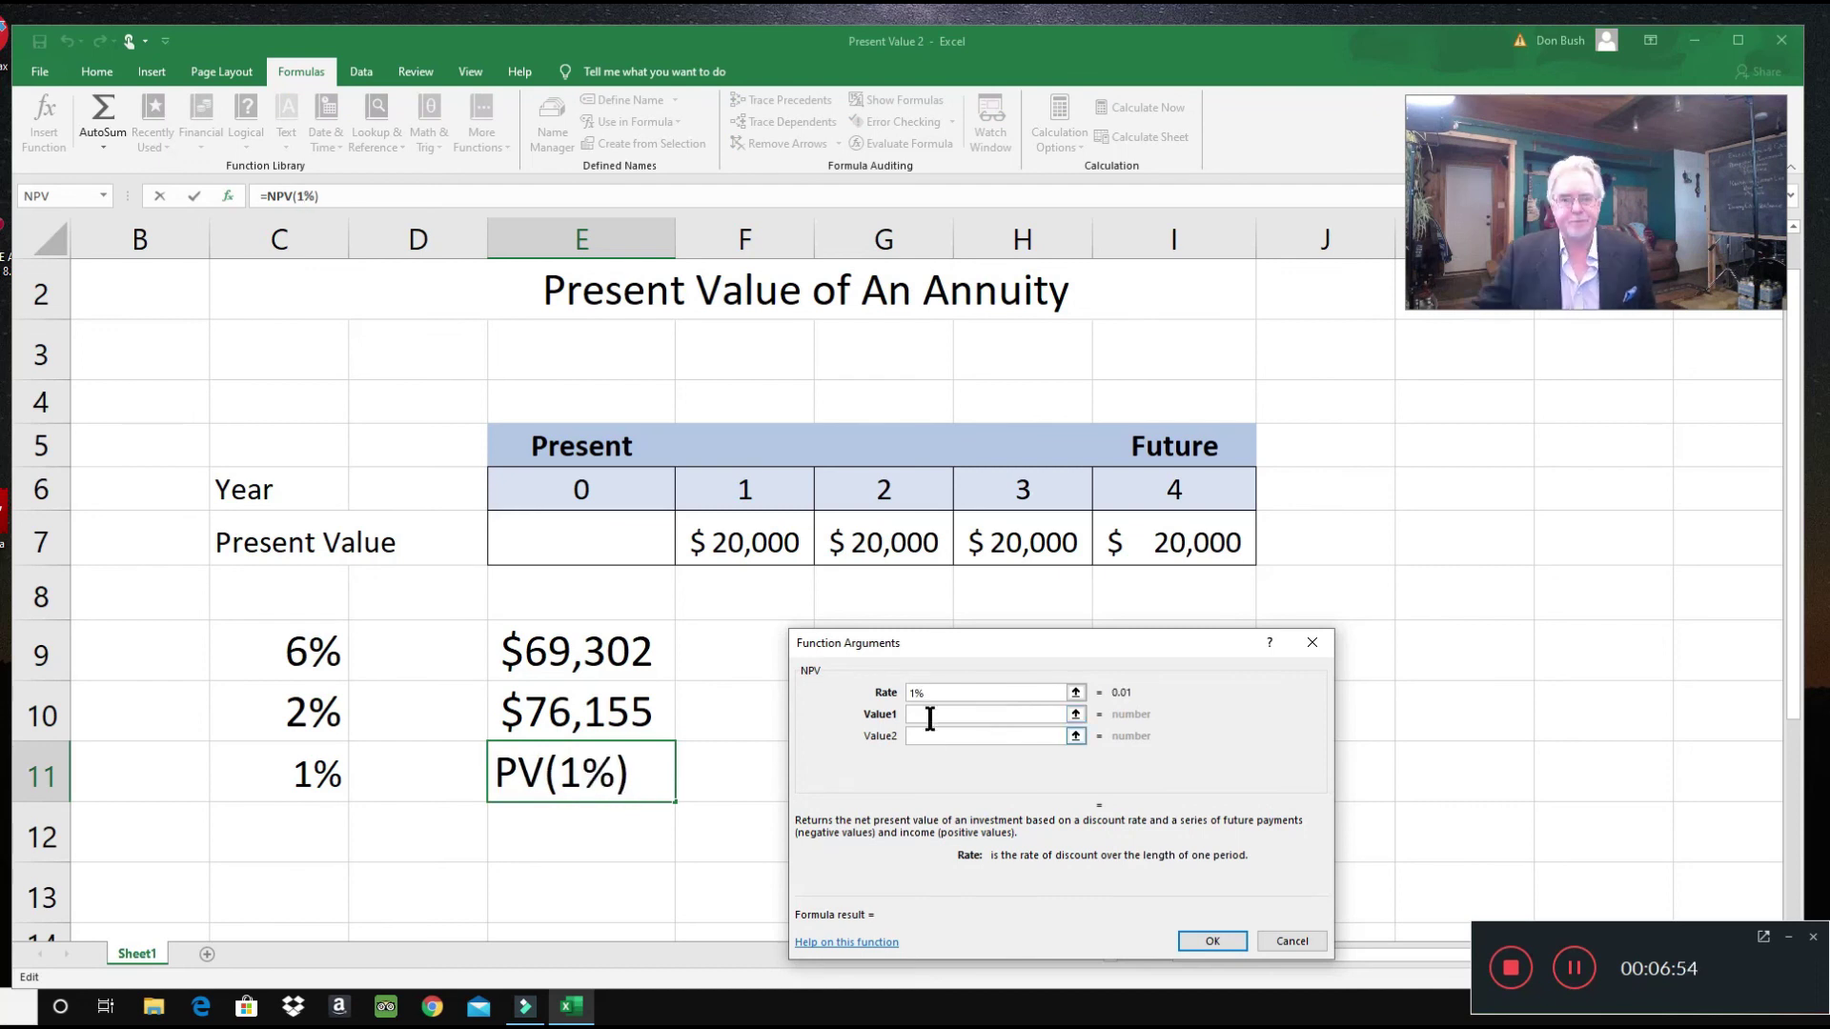
left_click(930, 717)
left_click_drag(739, 544, 1225, 552)
left_click(1213, 942)
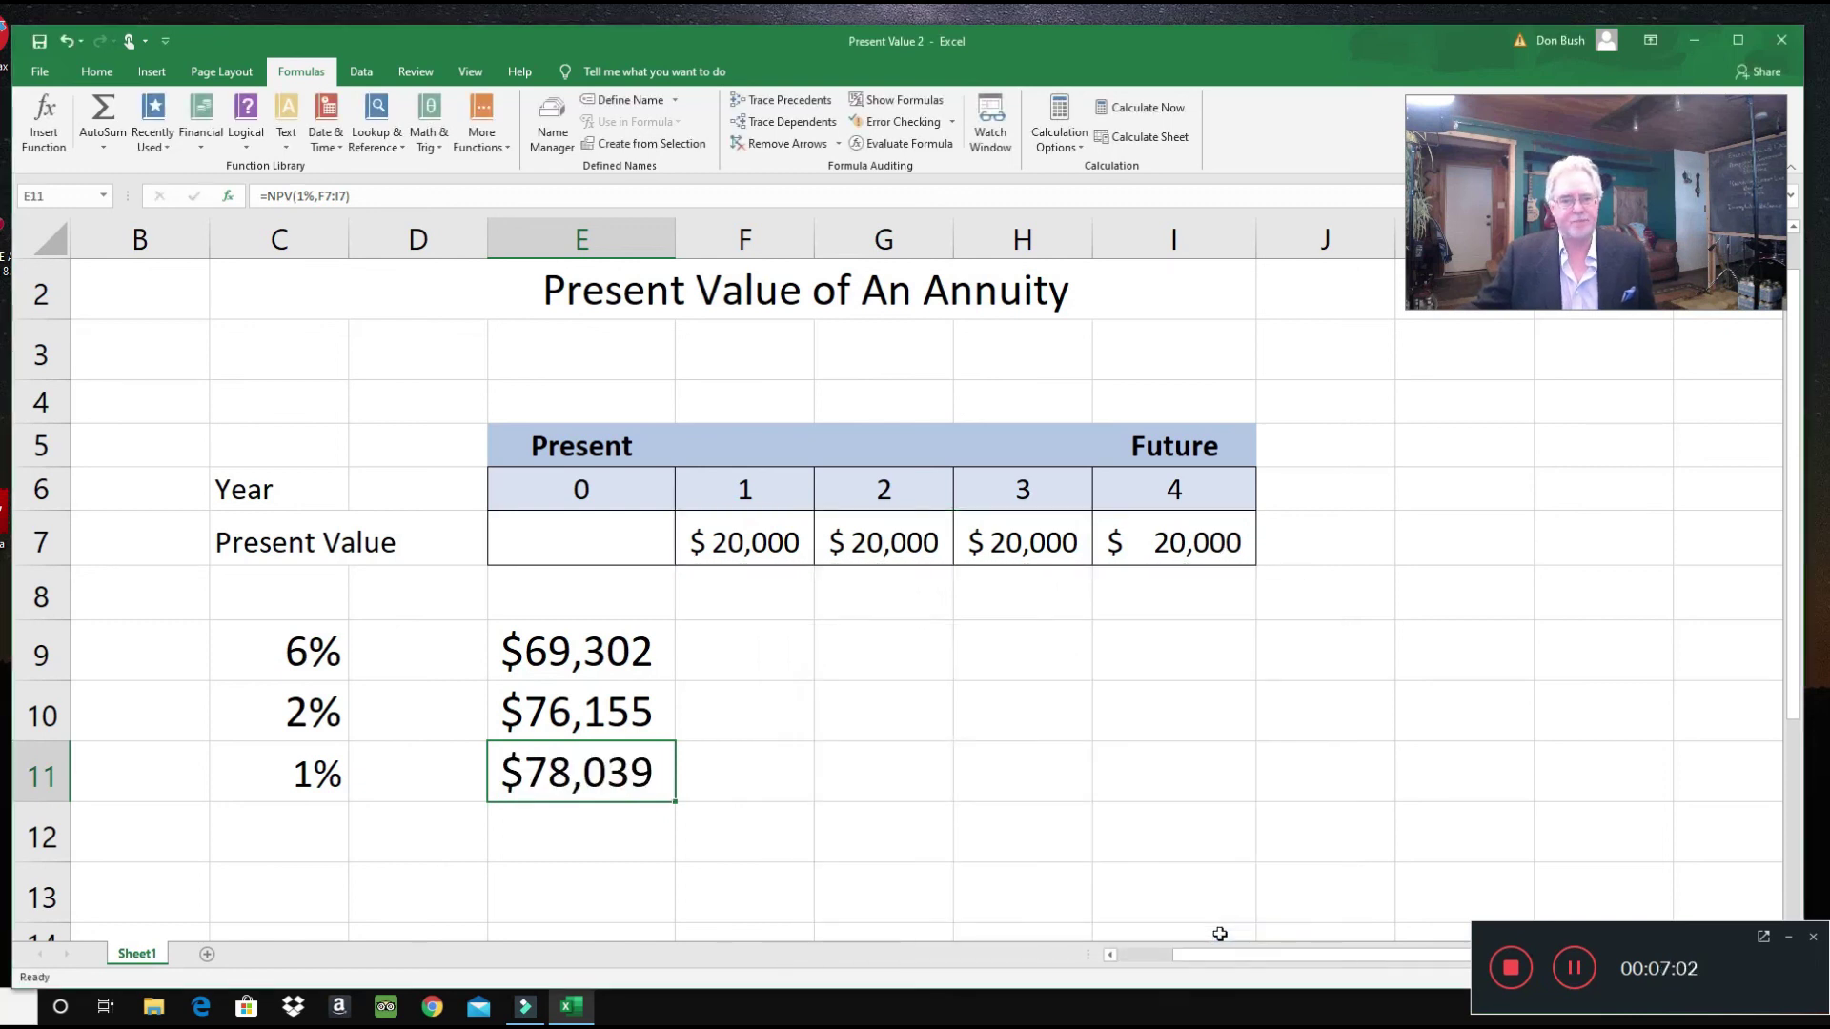